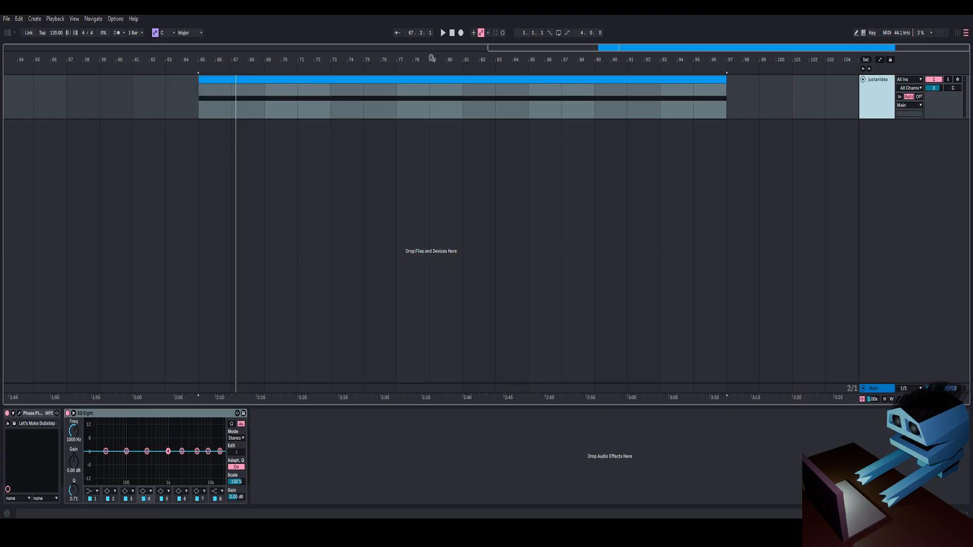
mouse_move(460, 58)
mouse_down()
mouse_move(455, 99)
mouse_move(460, 58)
mouse_move(448, 62)
mouse_up()
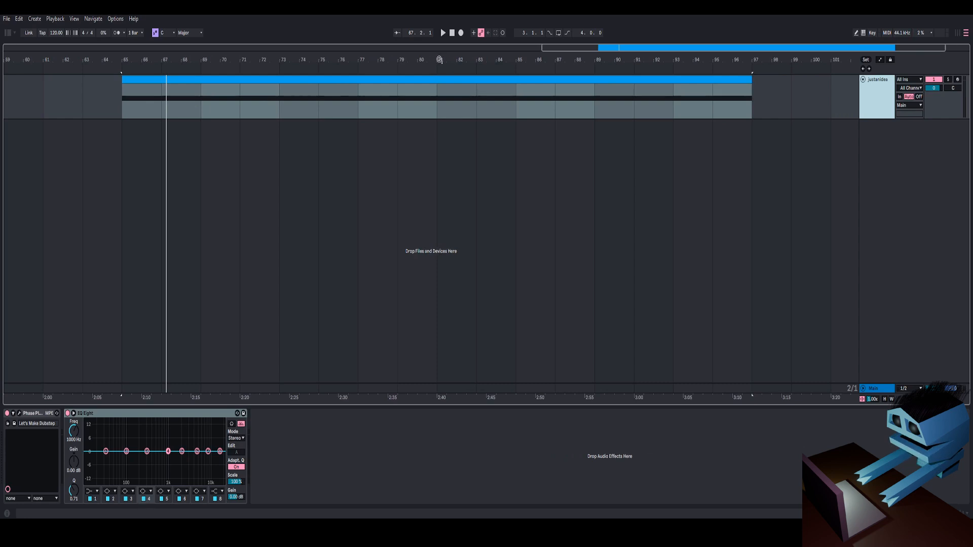
drag(439, 58, 477, 59)
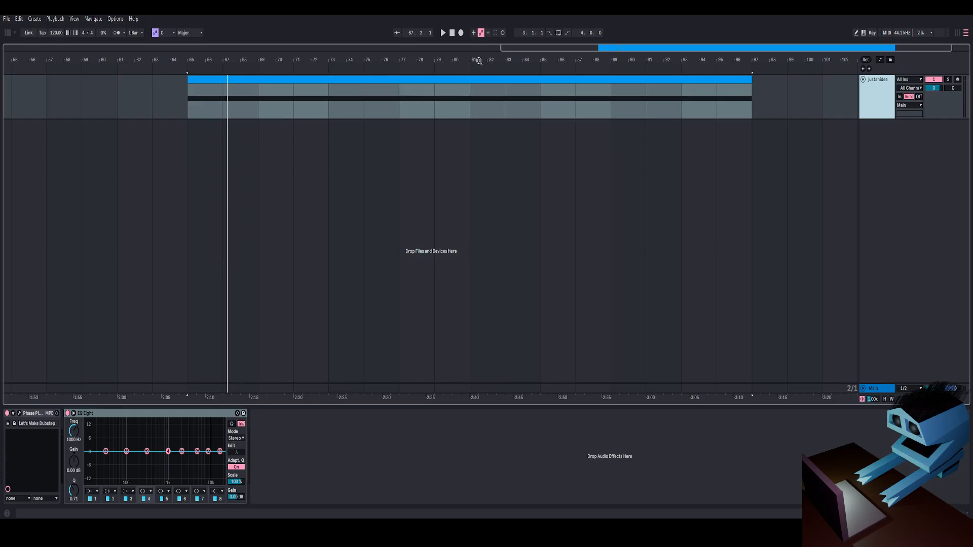
mouse_move(475, 60)
mouse_down()
mouse_move(453, 60)
mouse_move(446, 72)
mouse_move(439, 53)
mouse_move(486, 71)
mouse_move(483, 59)
mouse_move(458, 71)
mouse_move(456, 57)
mouse_up()
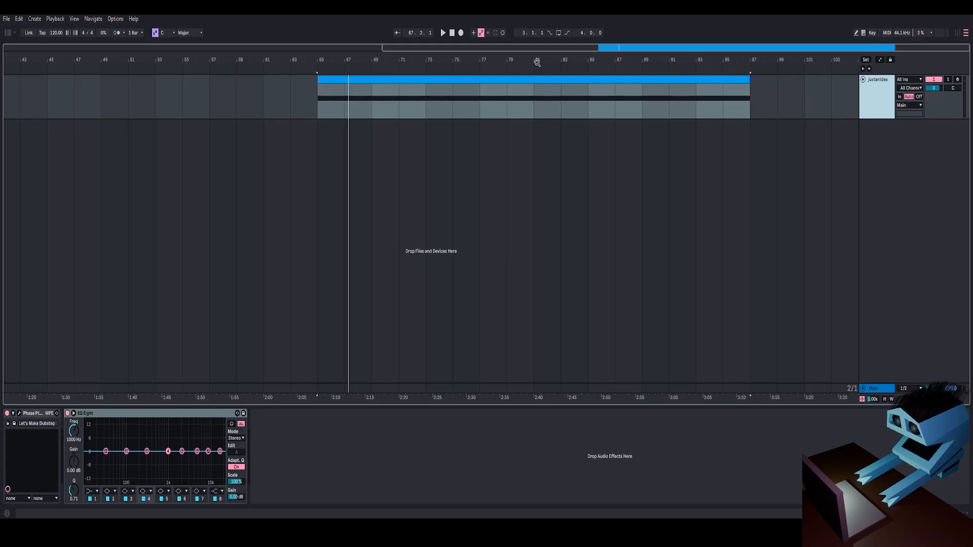
click(505, 80)
drag(494, 60, 494, 82)
key(minus)
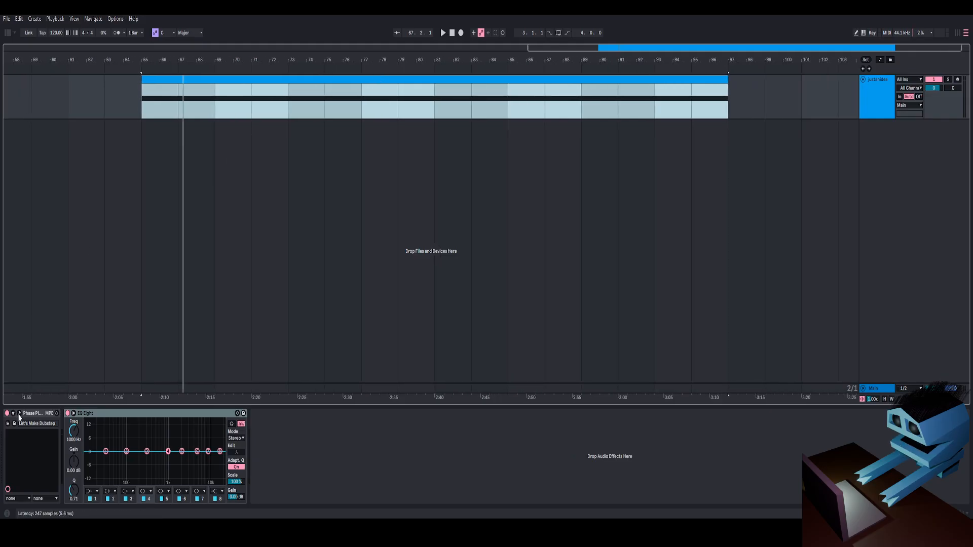
Open the Let's Make Dubstep patch on the justanidea track and audition it with Macro 1 at 0%
key(ctrl+alt+p)
drag(350, 32, 319, 16)
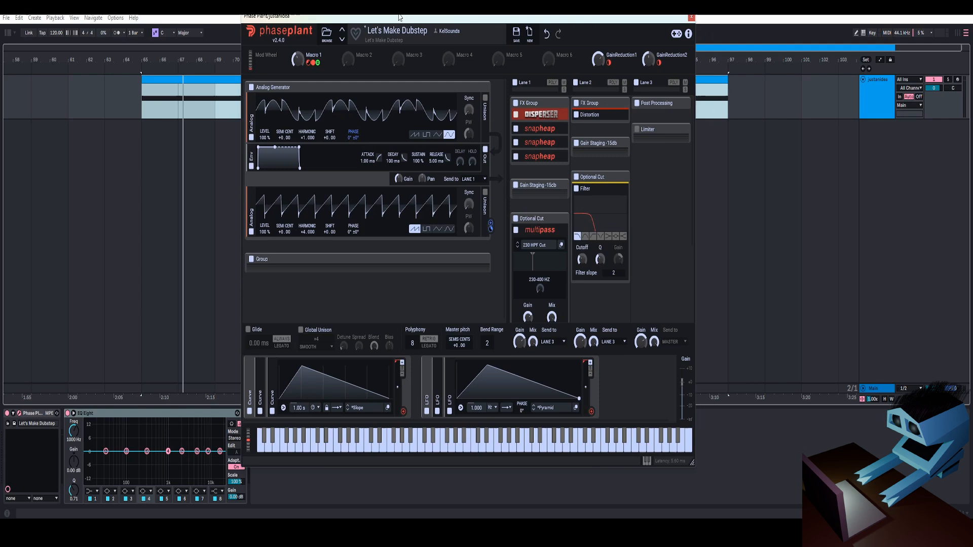
drag(296, 70, 296, 66)
key(space)
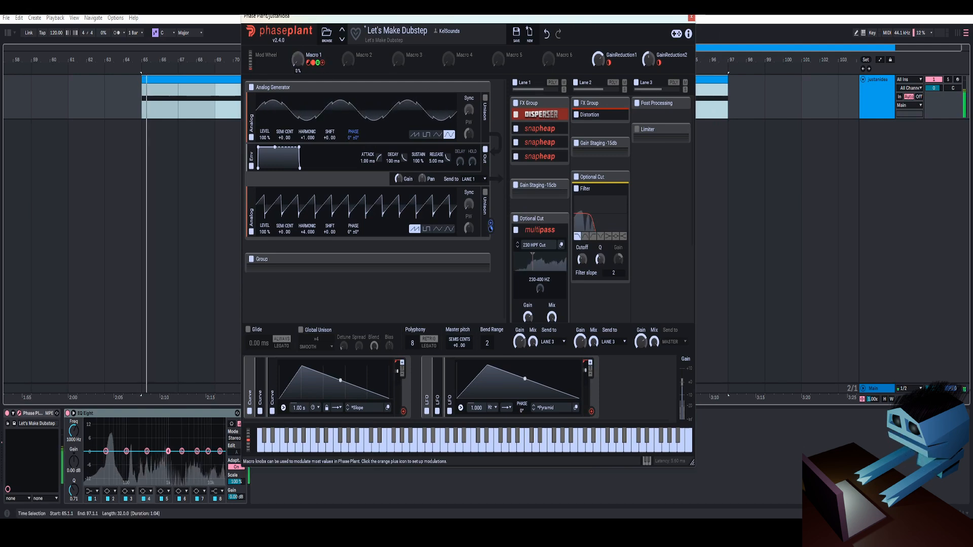
click(692, 18)
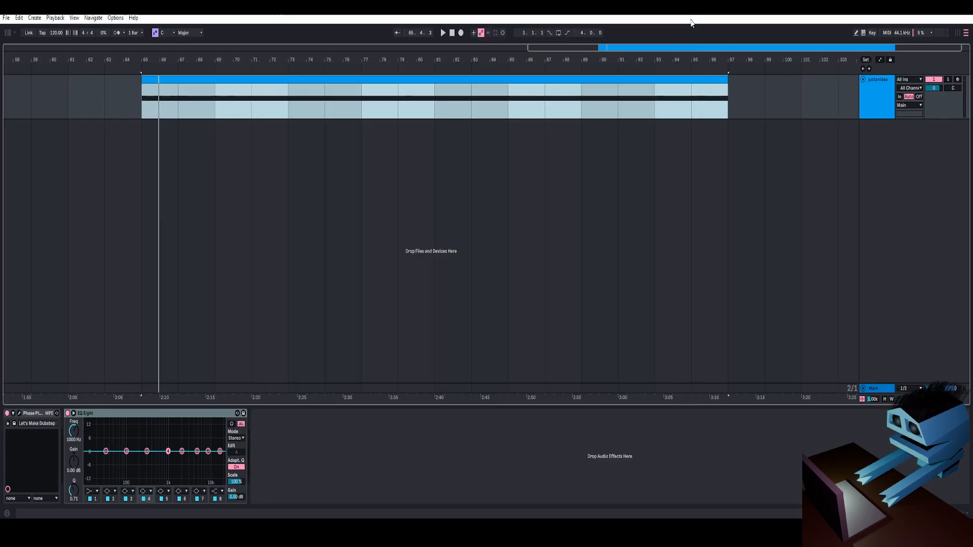
Insert a new MIDI track and load Phase Plant from the Synths collection onto it
right_click(894, 102)
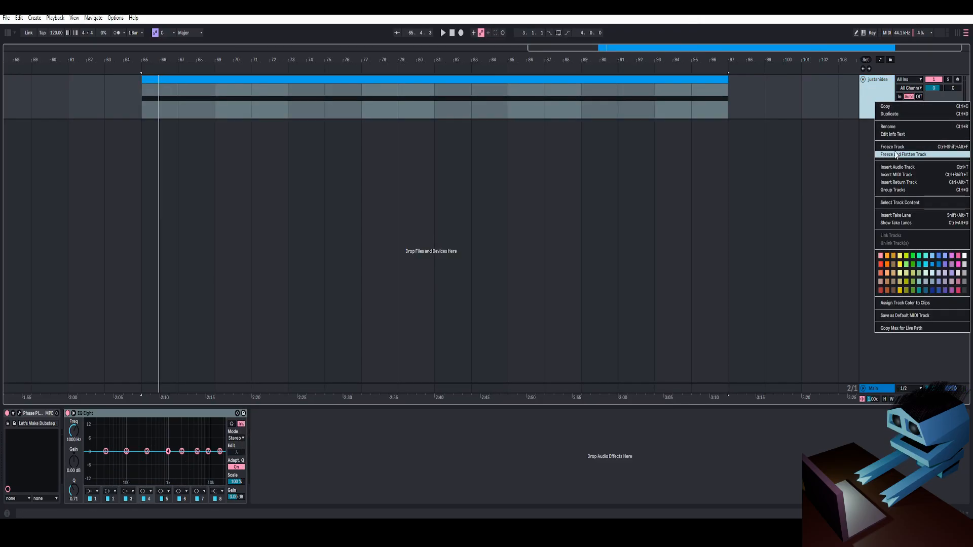
click(895, 175)
click(457, 112)
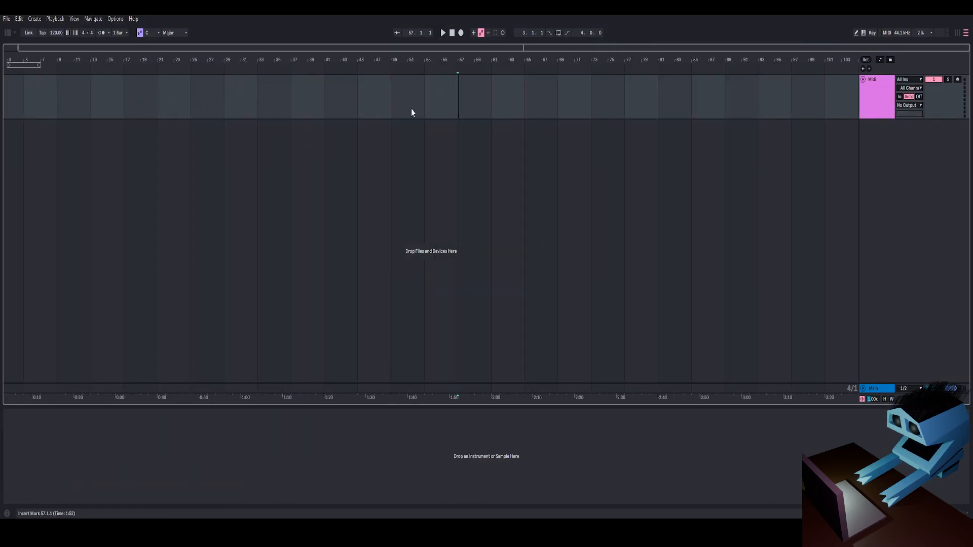
drag(442, 60, 442, 102)
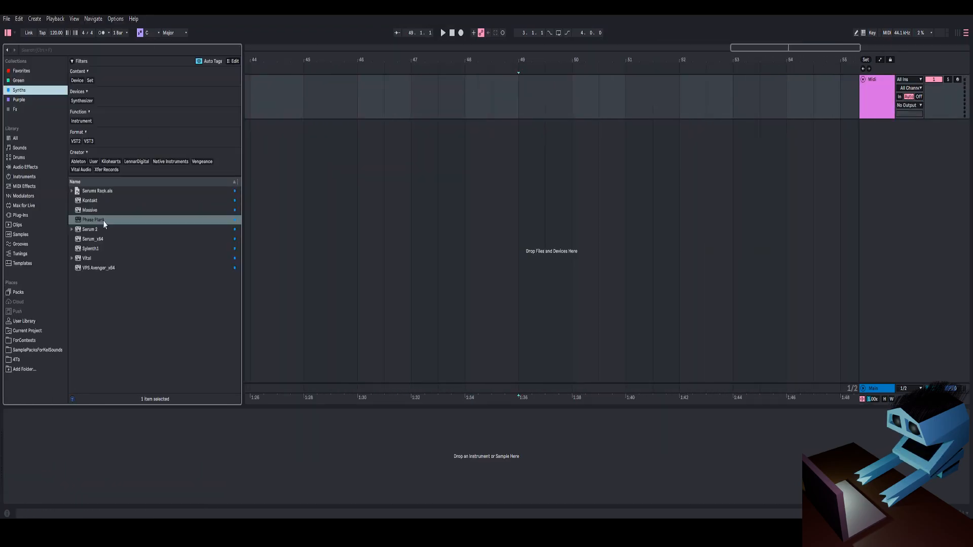
drag(104, 224, 421, 113)
click(7, 33)
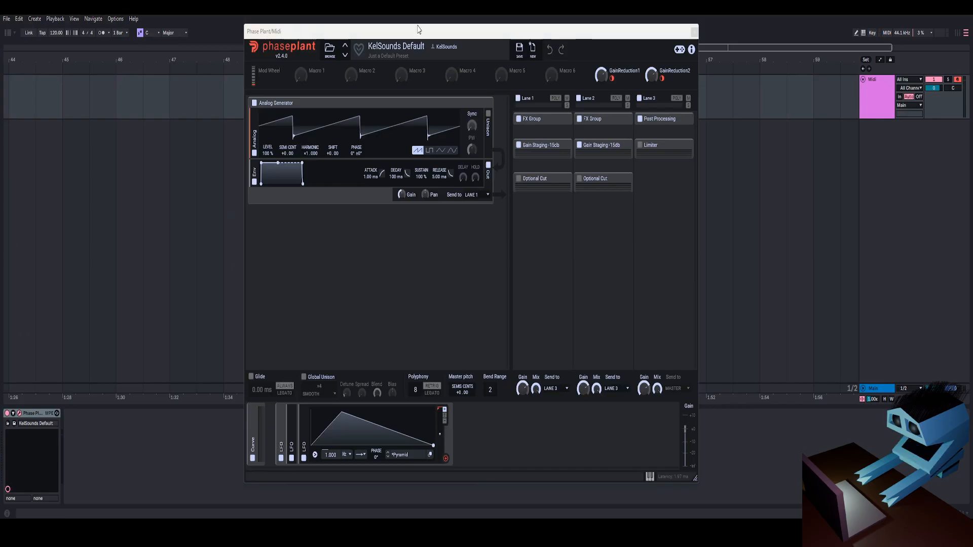
Switch the first oscillator to a sine wave and add a second Analog saw oscillator with its harmonic set to 3
drag(483, 31, 376, 34)
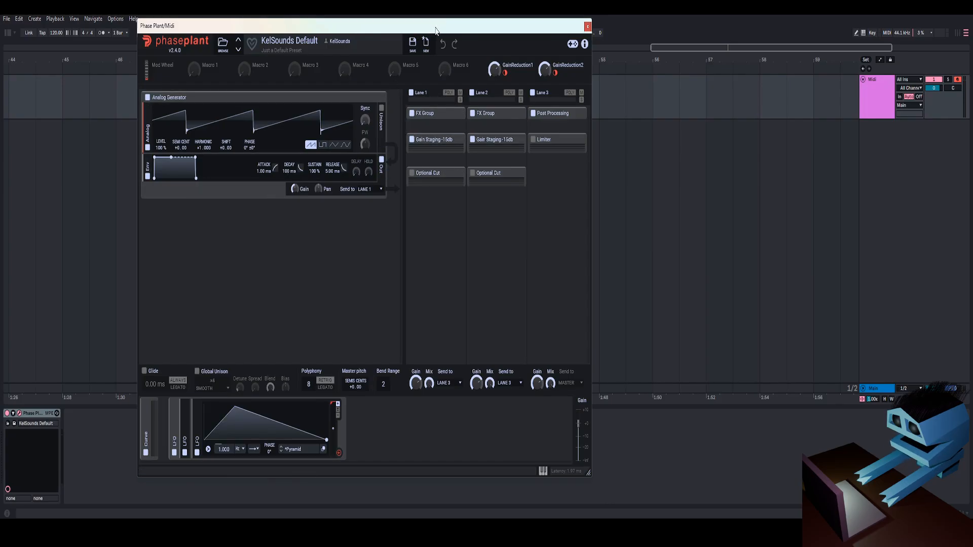
drag(406, 27, 488, 23)
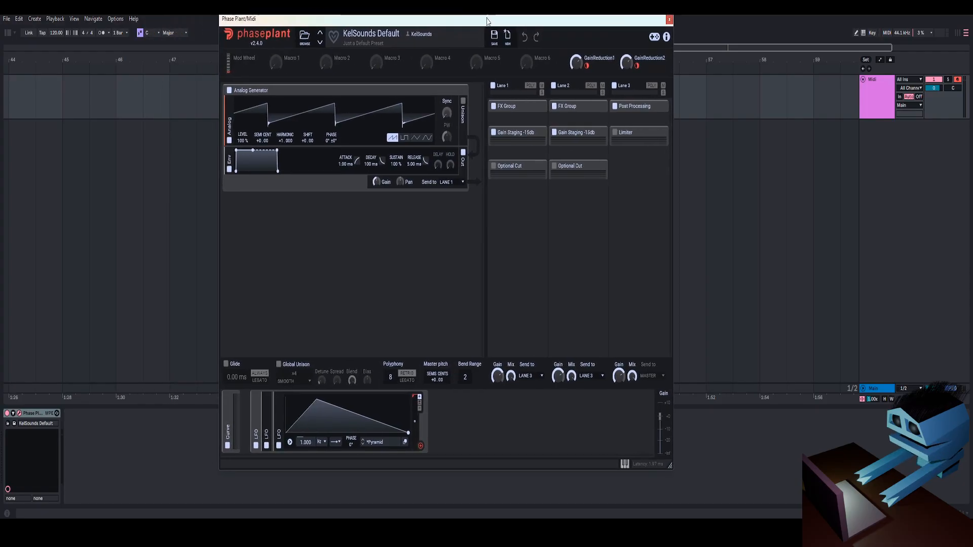
click(427, 140)
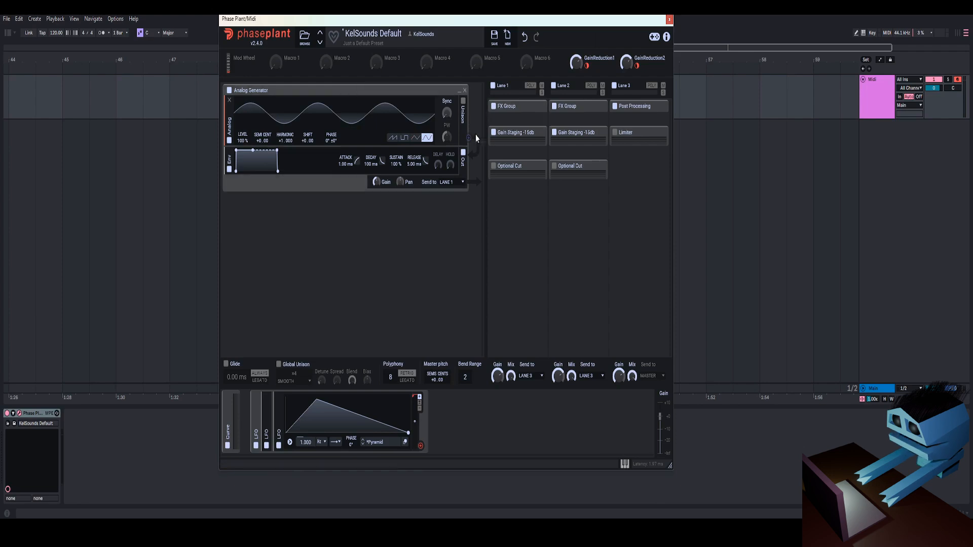
click(419, 201)
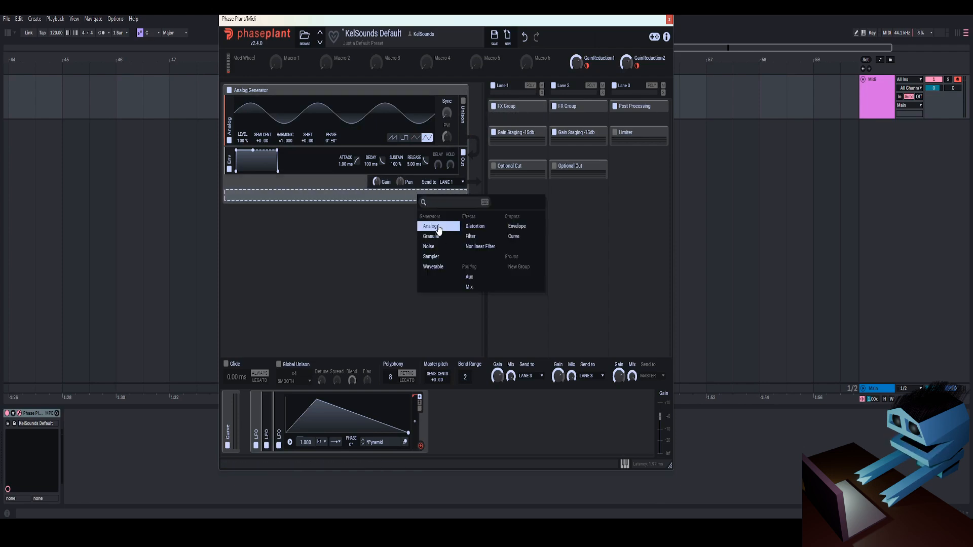
click(437, 227)
drag(281, 237, 282, 218)
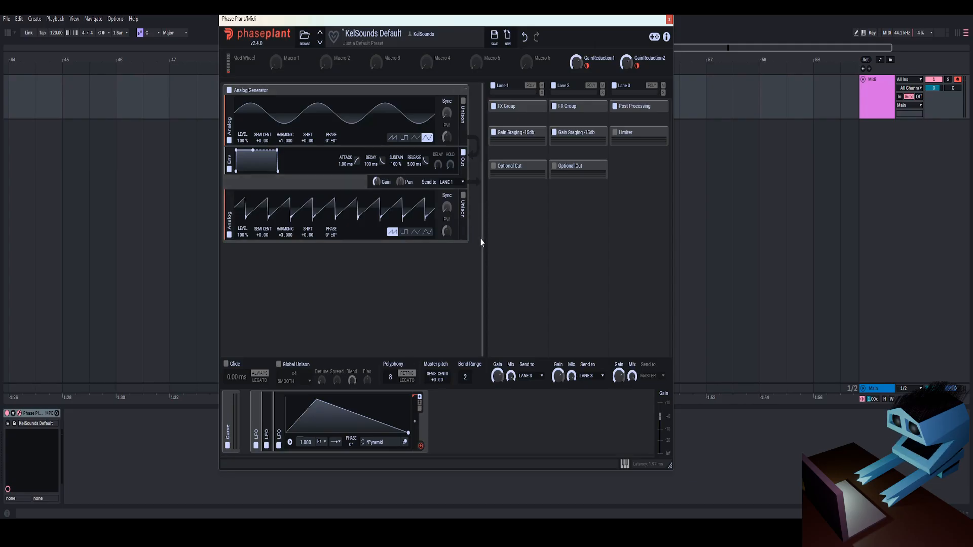
Route the second oscillator's output to the first oscillator's phase and assign Macro 1 to control that modulation amount
drag(468, 232, 330, 144)
click(517, 113)
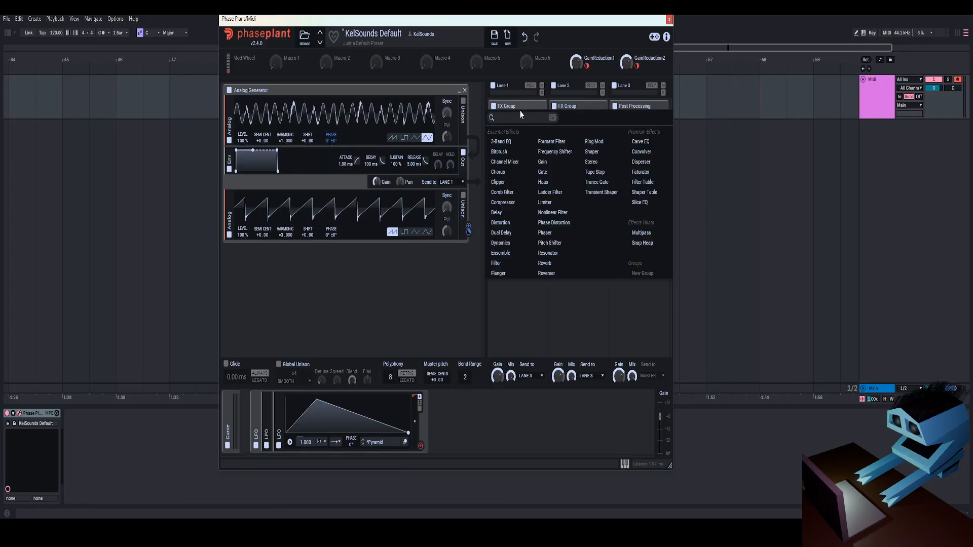
click(521, 112)
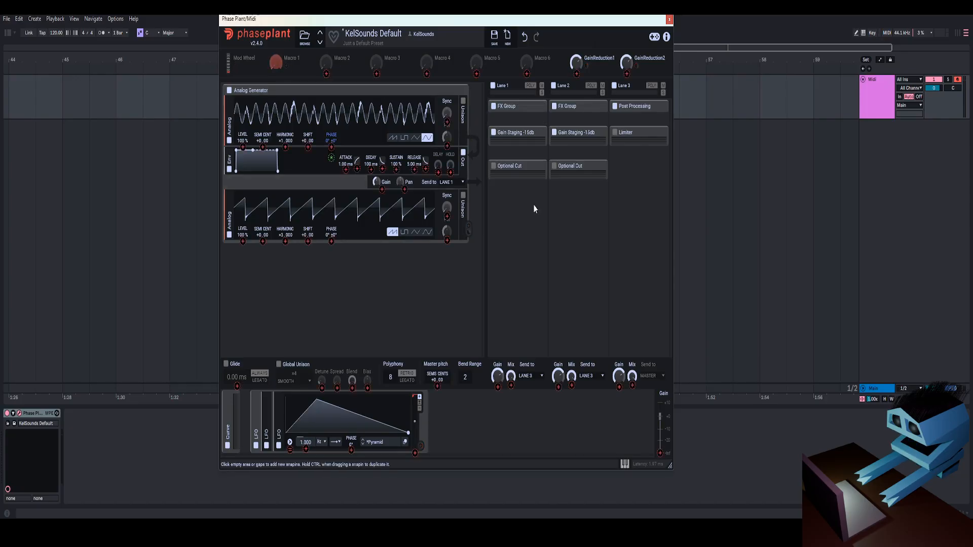
drag(276, 62, 331, 144)
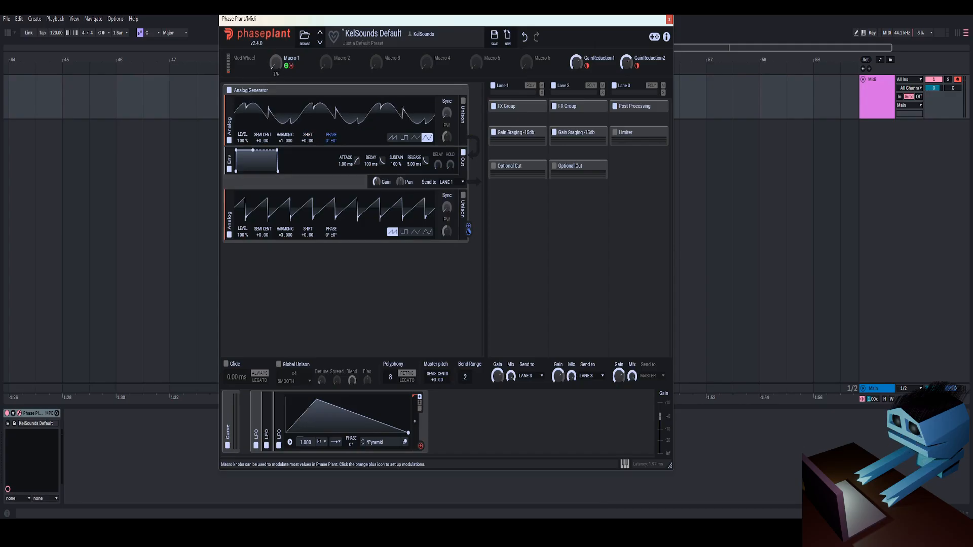
Create a one-bar MIDI clip at bar 49 containing a single F0 note that spans the whole bar
click(669, 19)
drag(284, 97, 324, 105)
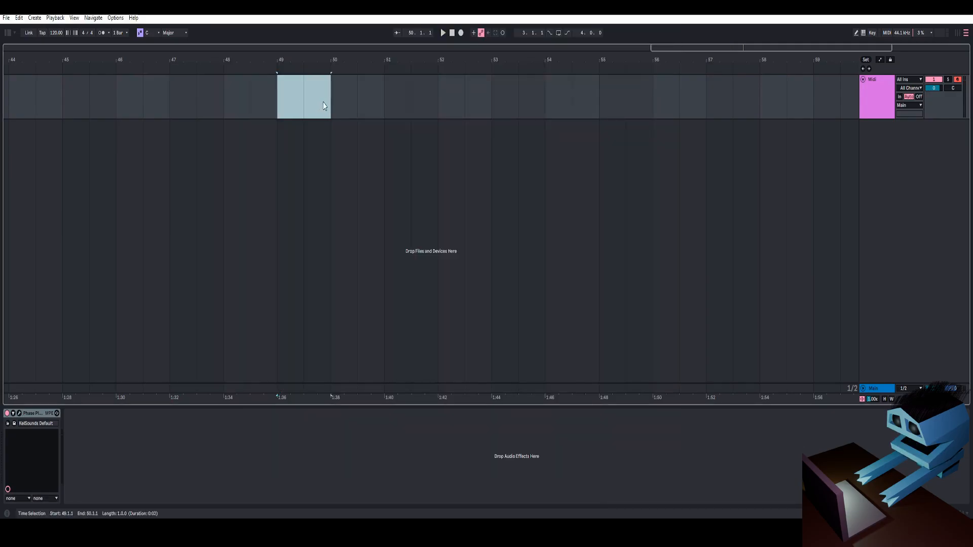
double_click(324, 105)
scroll(496, 349, down, 5)
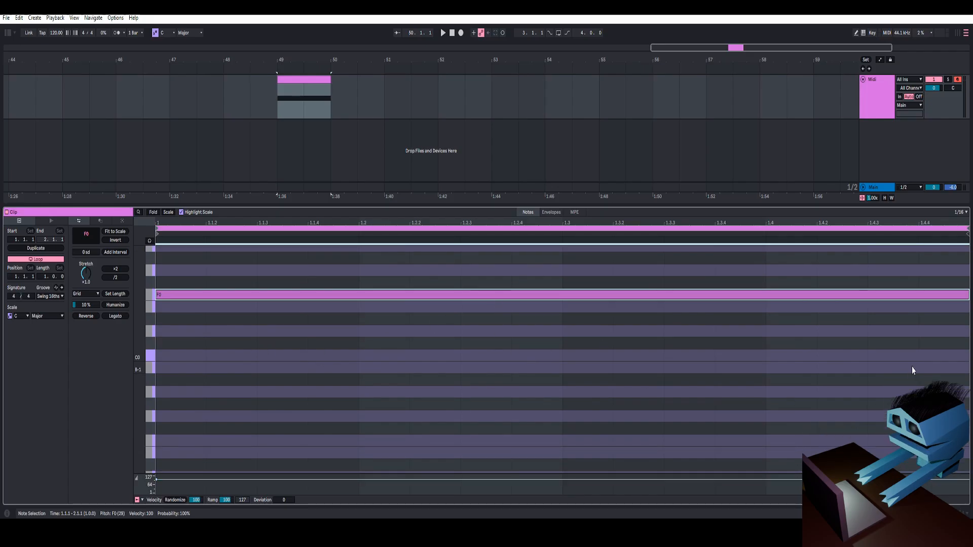
key(d)
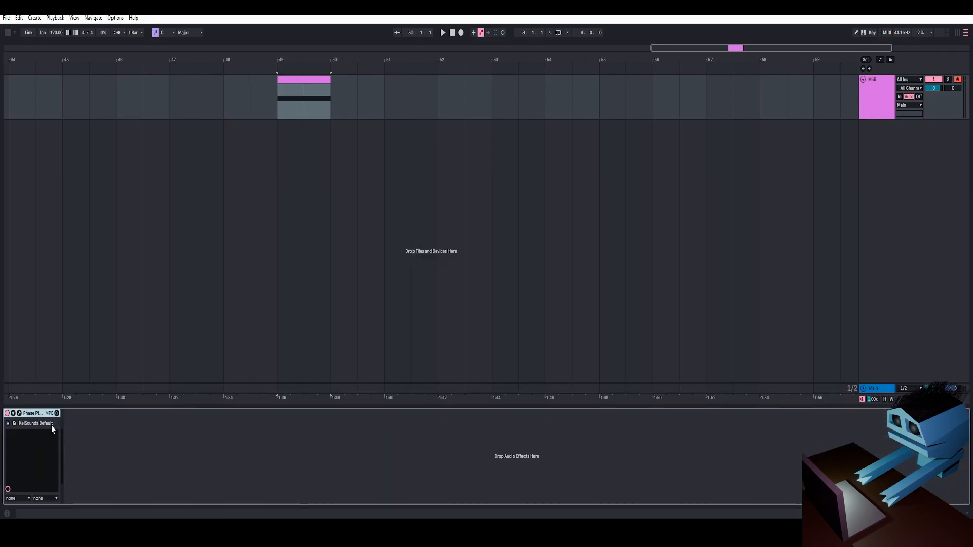
Reopen the Phase Plant window and raise Macro 1 to strengthen the phase modulation while auditioning the clip
click(19, 413)
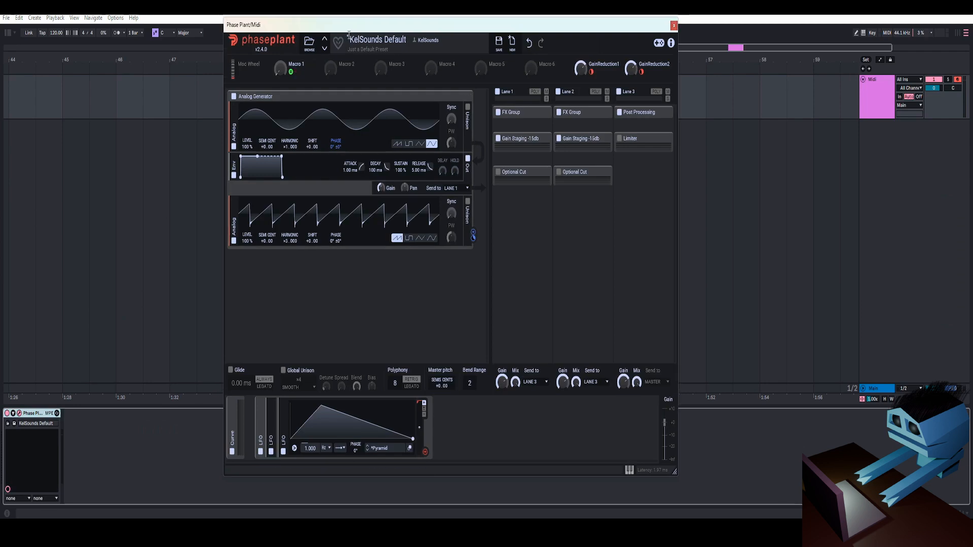
drag(282, 70, 282, 45)
drag(472, 234, 473, 221)
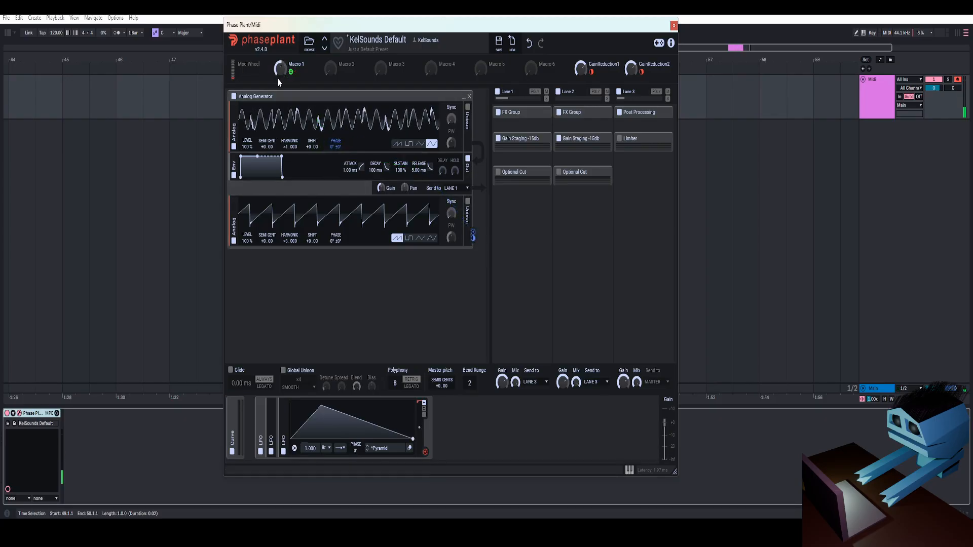
mouse_move(279, 68)
mouse_down()
mouse_move(278, 45)
mouse_move(278, 96)
mouse_move(279, 48)
mouse_move(279, 96)
mouse_move(279, 53)
mouse_move(279, 96)
mouse_move(279, 72)
mouse_up()
Add a Distortion effect in Overdrive mode to Lane 1's FX Group and fine-tune Macro 1
click(525, 123)
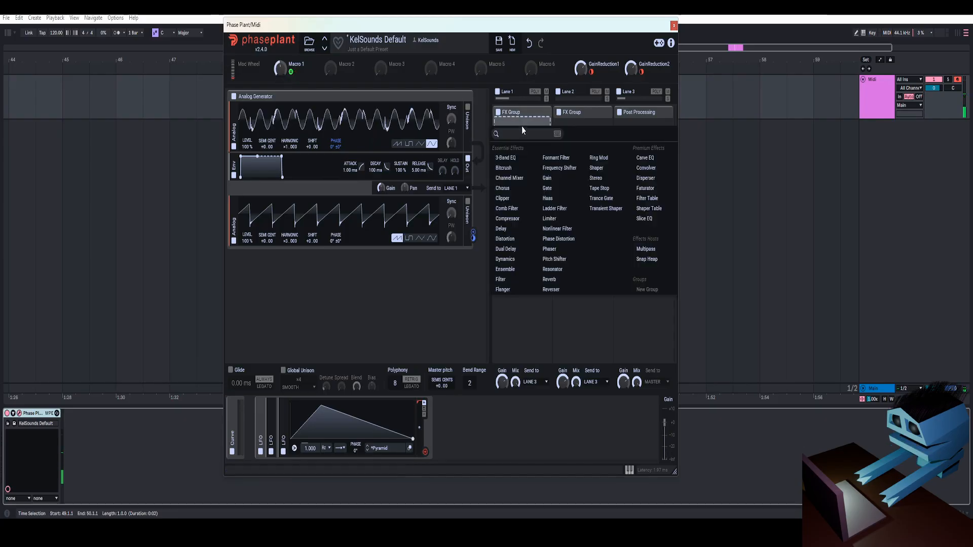
click(509, 236)
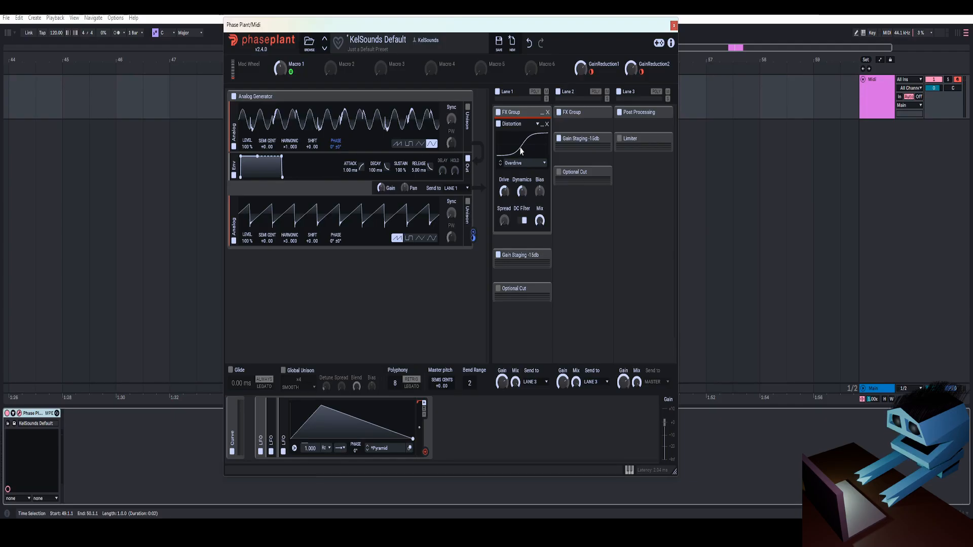
mouse_move(486, 28)
mouse_down()
mouse_move(490, 36)
mouse_move(492, 28)
mouse_move(466, 23)
mouse_move(503, 34)
mouse_up()
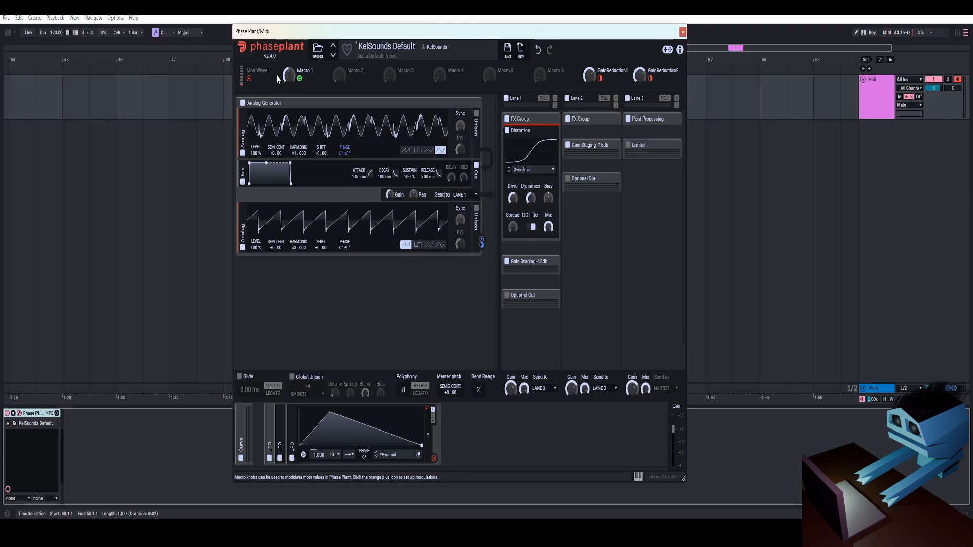
mouse_move(289, 73)
mouse_down()
mouse_move(289, 122)
mouse_move(289, 75)
mouse_up()
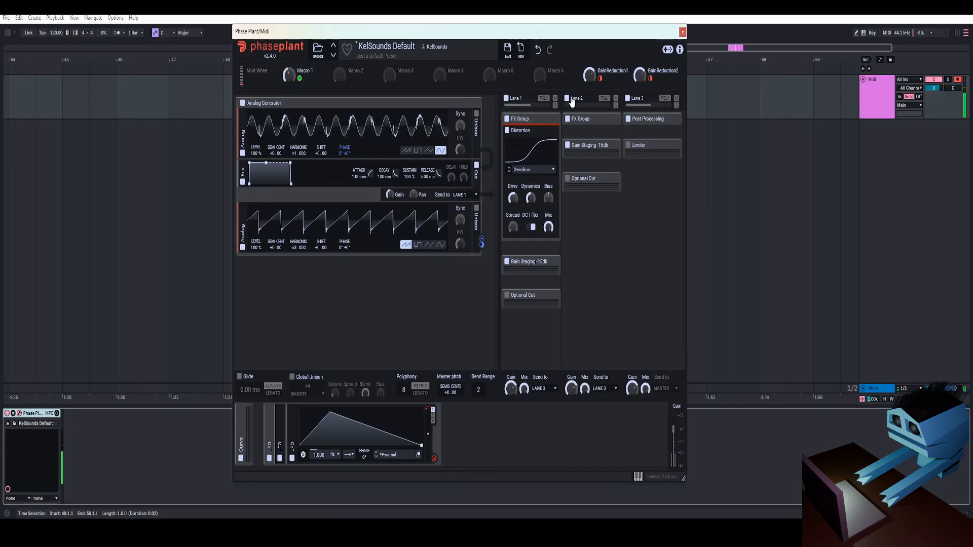
Lower the GainReduction1 macro and expand the Gain Staging -15db groups in Lane 1 and Lane 2
drag(589, 74, 589, 75)
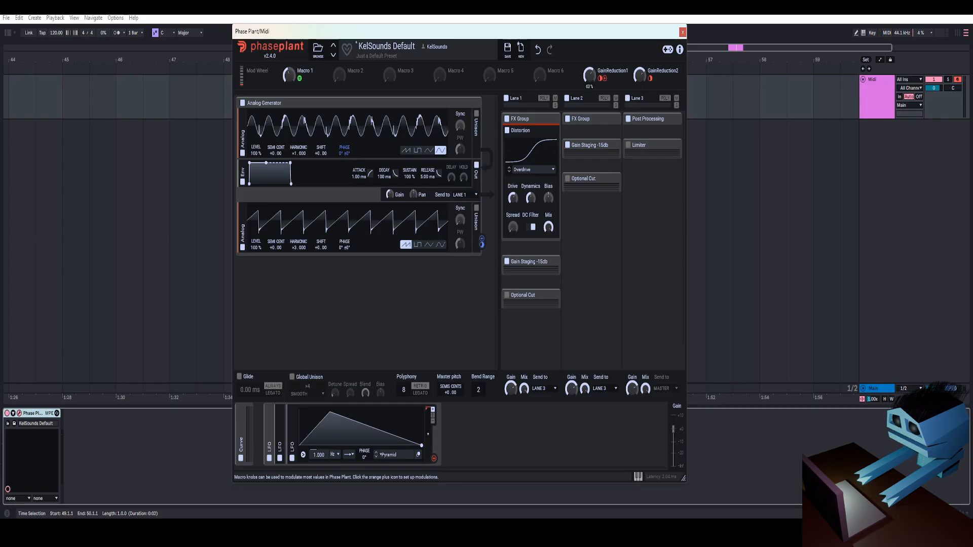
click(549, 262)
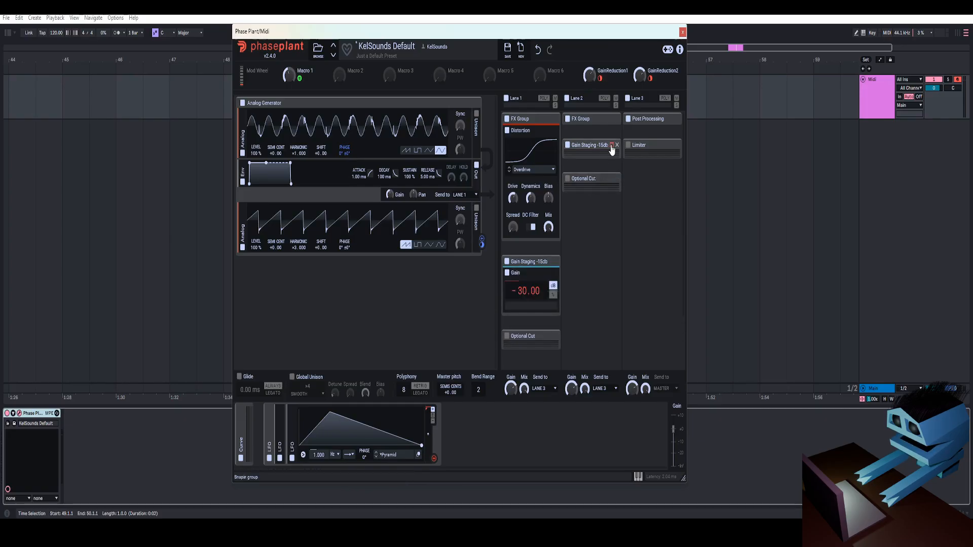
click(611, 147)
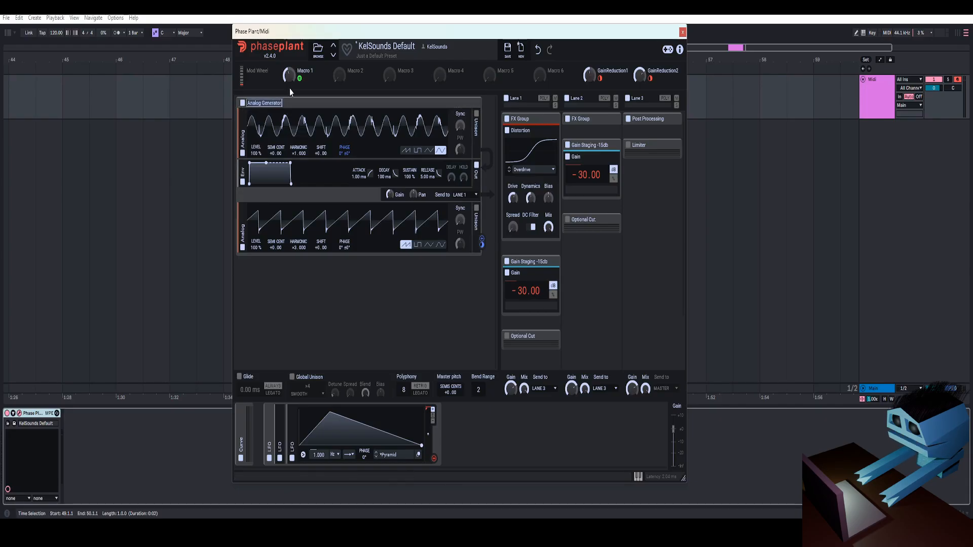
Rename the Analog Generator group as Main Sound
text(Main Soun)
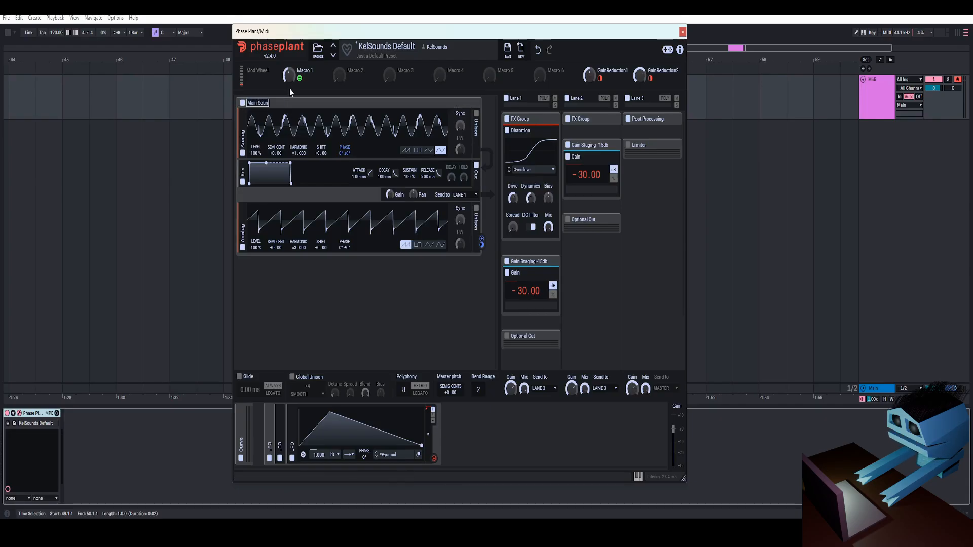
text(d)
key(Return)
Rename Macro 1 as PM and adjust its amount while auditioning the sound
drag(456, 34, 437, 33)
mouse_move(271, 74)
mouse_down()
mouse_move(270, 88)
mouse_move(271, 78)
mouse_up()
double_click(284, 69)
text(PM)
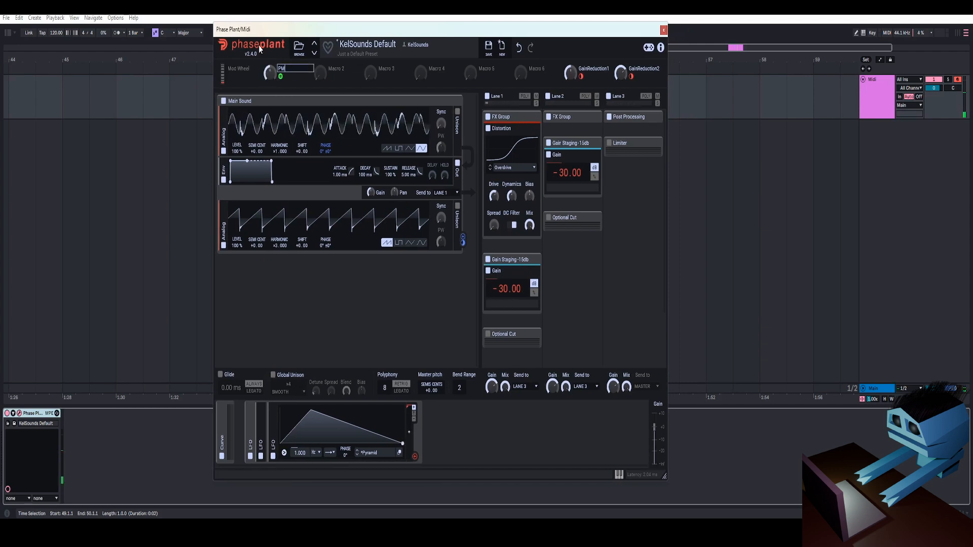
key(Return)
drag(270, 74, 271, 54)
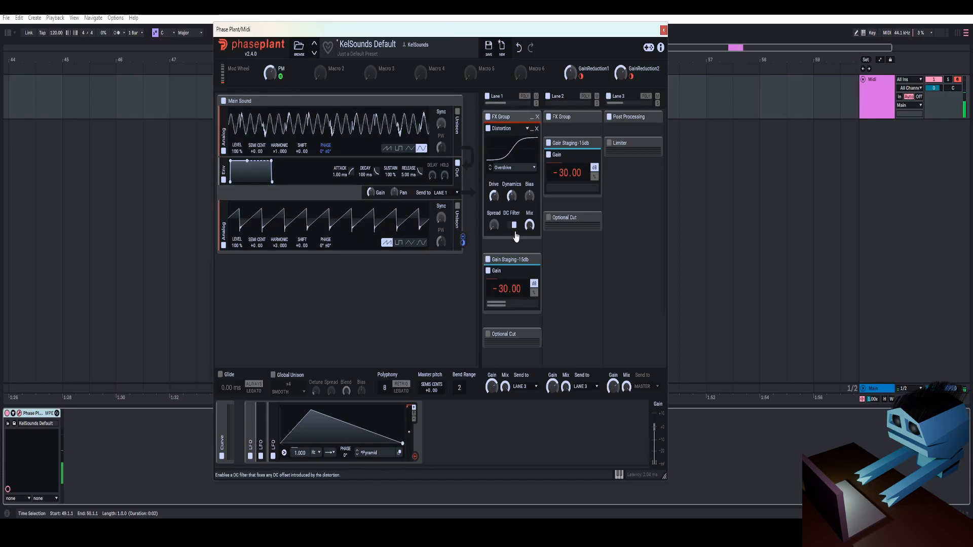
Enable Lane 1's Optional Cut group and replace its Filter with a Multipass
scroll(517, 249, down, 3)
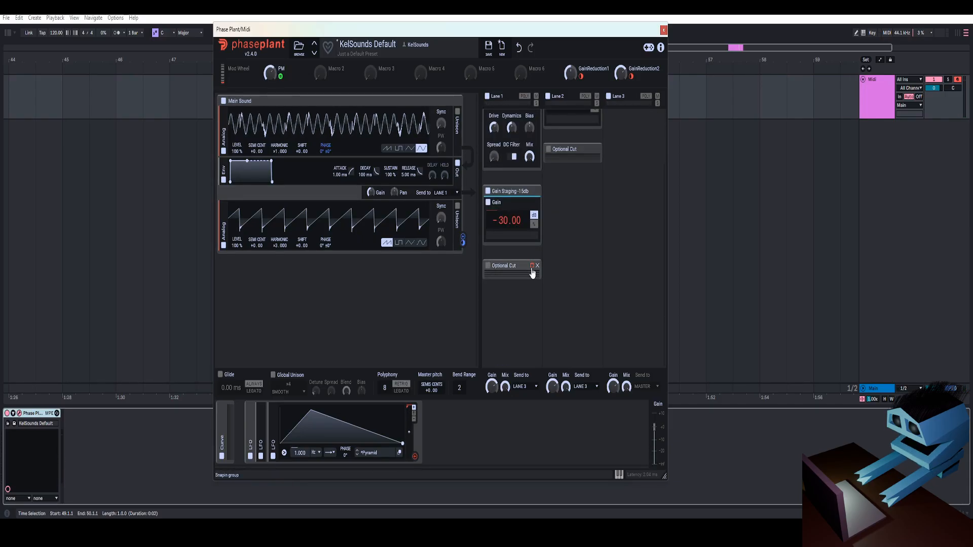
click(532, 268)
scroll(506, 271, down, 1)
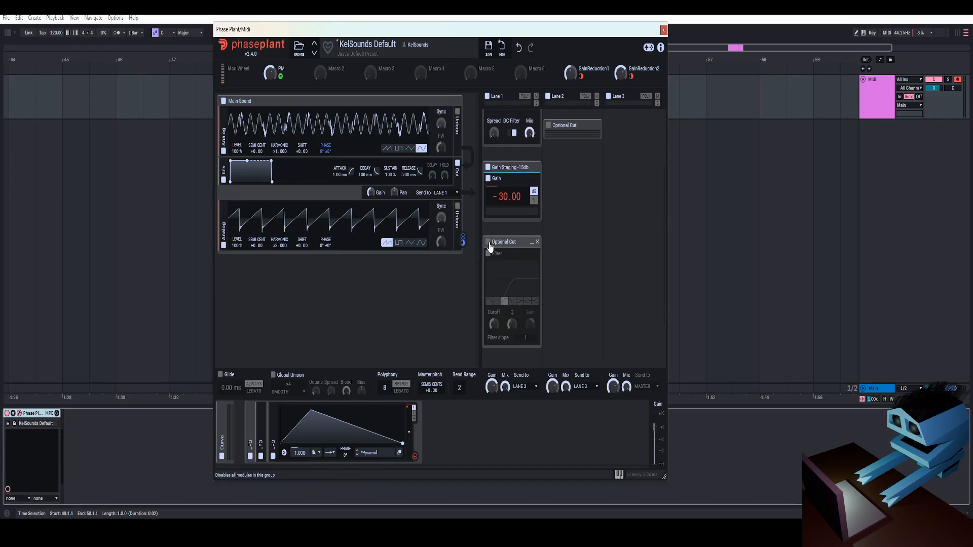
click(532, 241)
scroll(532, 261, up, 1)
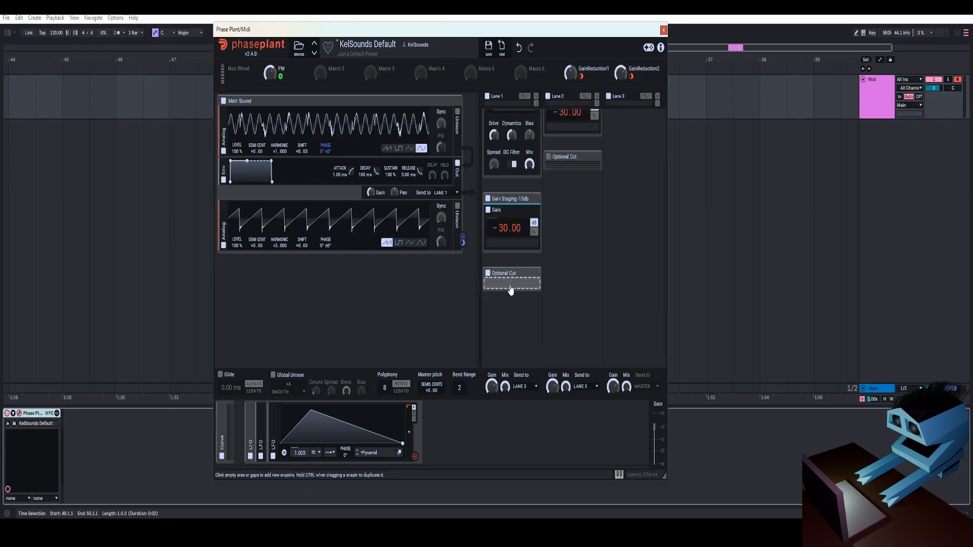
click(510, 289)
click(635, 407)
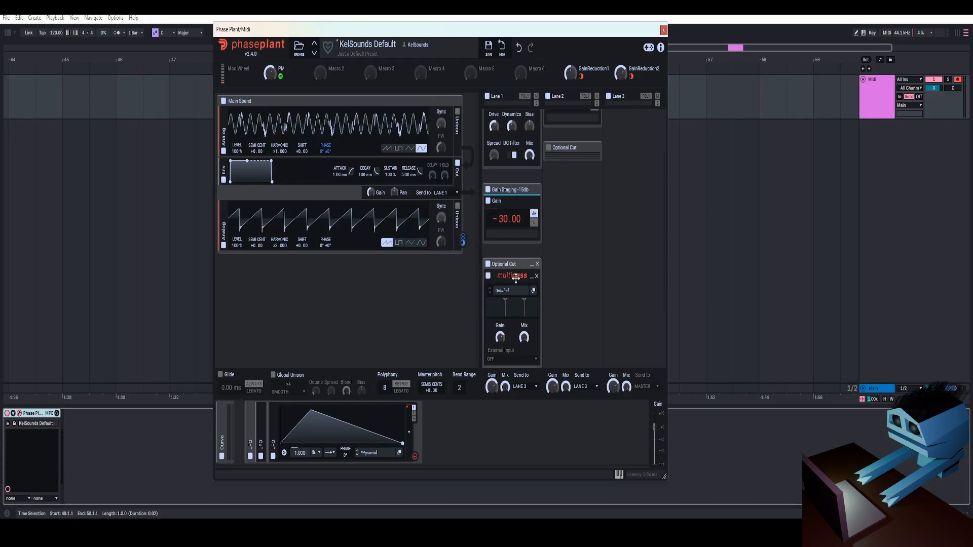
Load the 230 HPF Cut preset from the MultiPass Presets folder into the Optional Cut group's Multipass
click(509, 292)
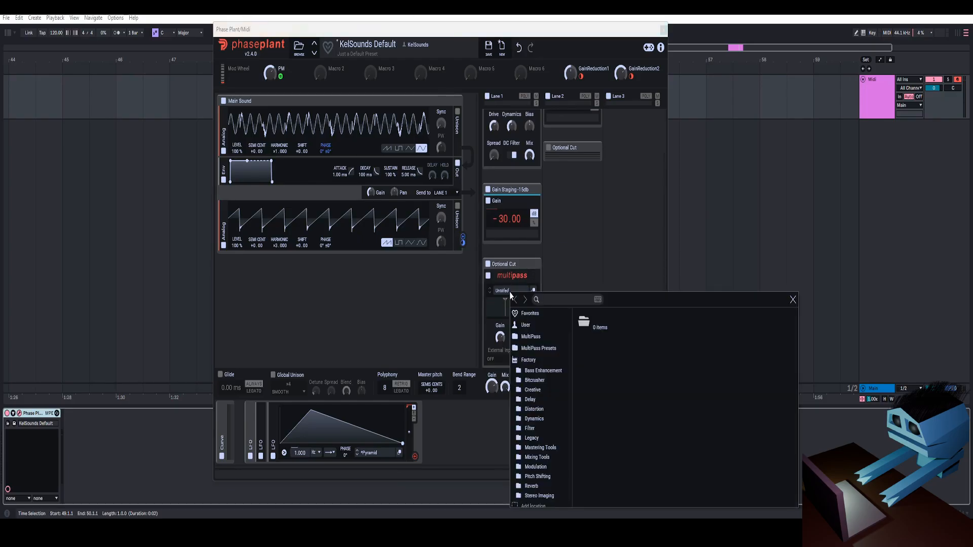
click(538, 348)
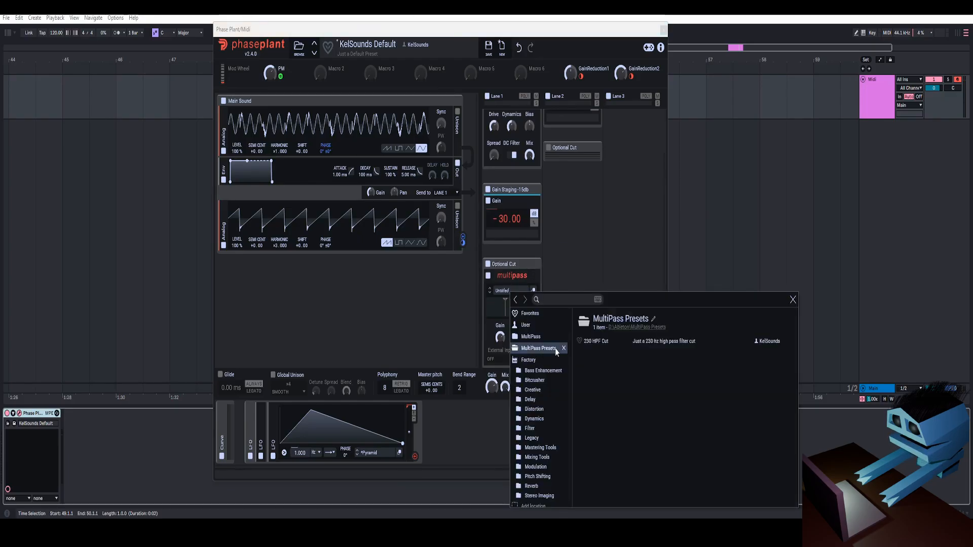
click(600, 342)
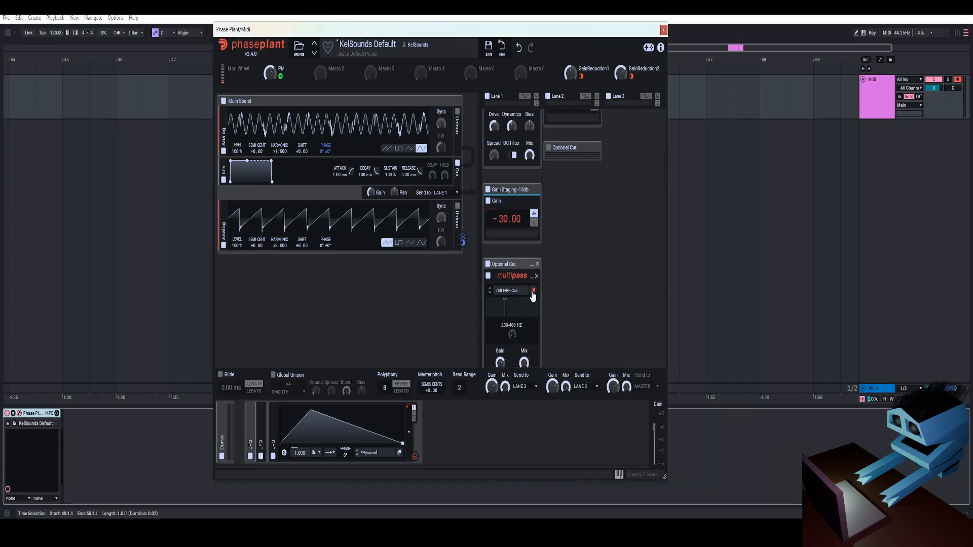
Examine the 230 HPF Cut preset's band split and its Just in Case lol group in the Multipass editor
click(533, 292)
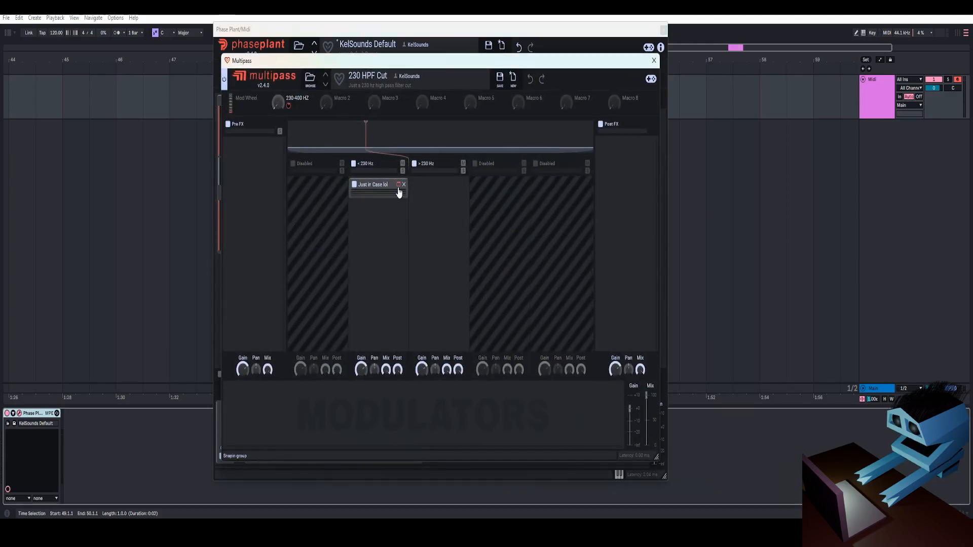
click(398, 185)
click(398, 185)
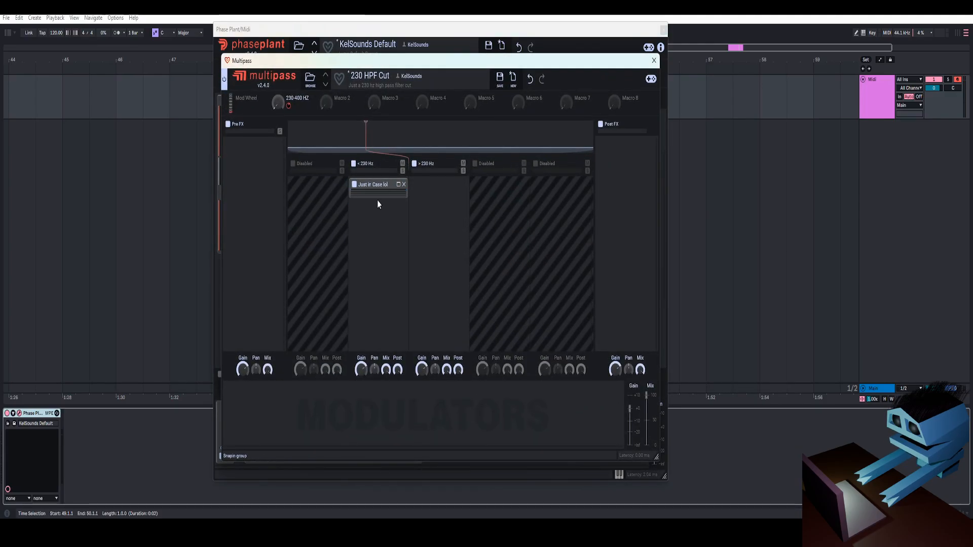
click(398, 185)
click(398, 185)
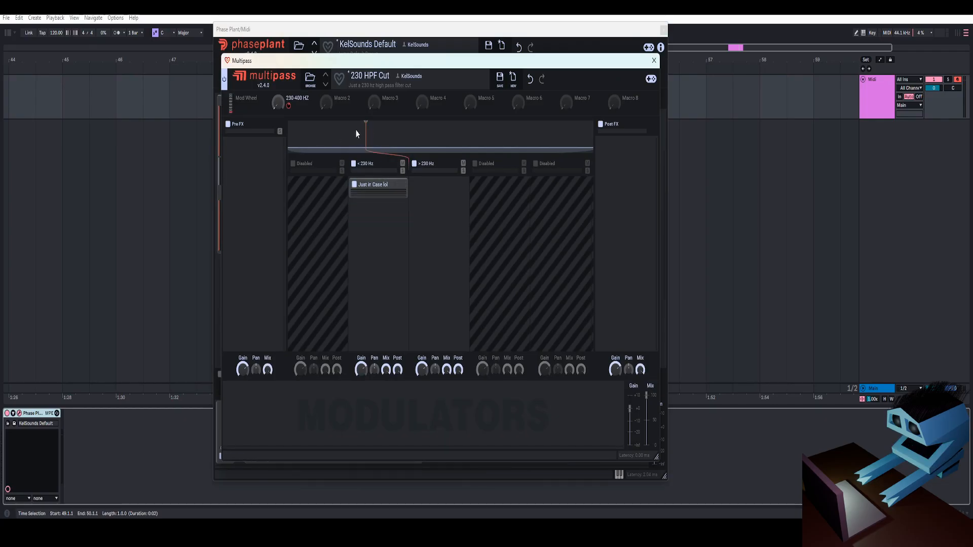
click(650, 66)
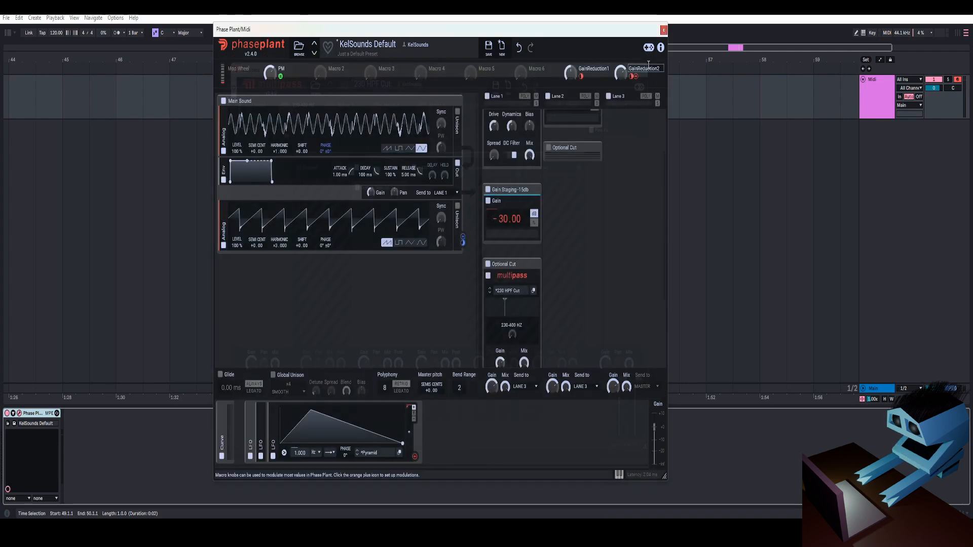
click(521, 264)
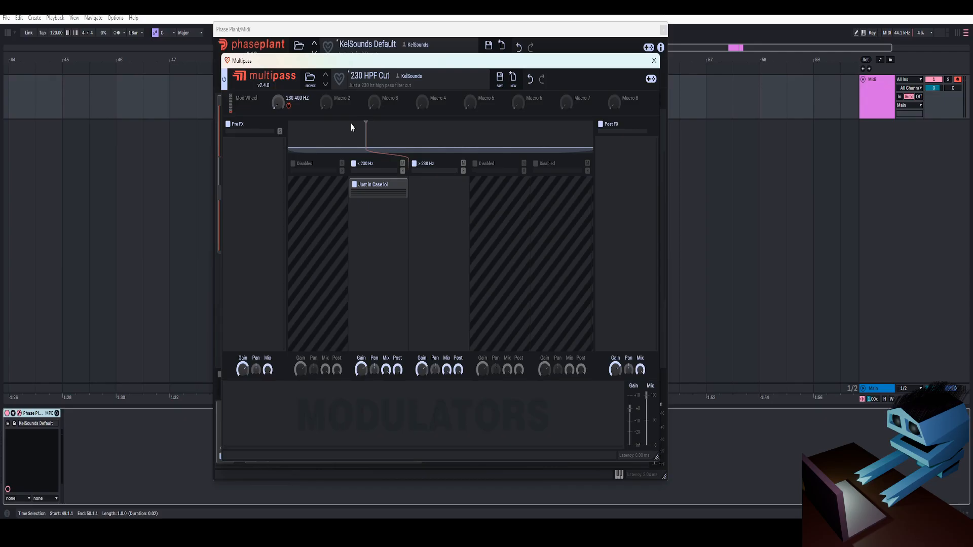
click(654, 61)
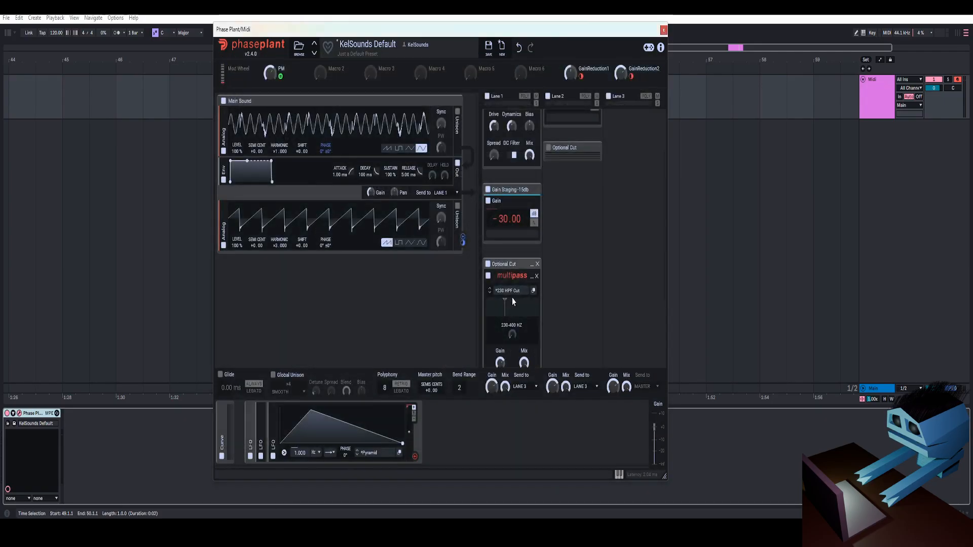
Add a Snap Heap below the Distortion in Lane 1's FX Group
scroll(521, 221, down, 2)
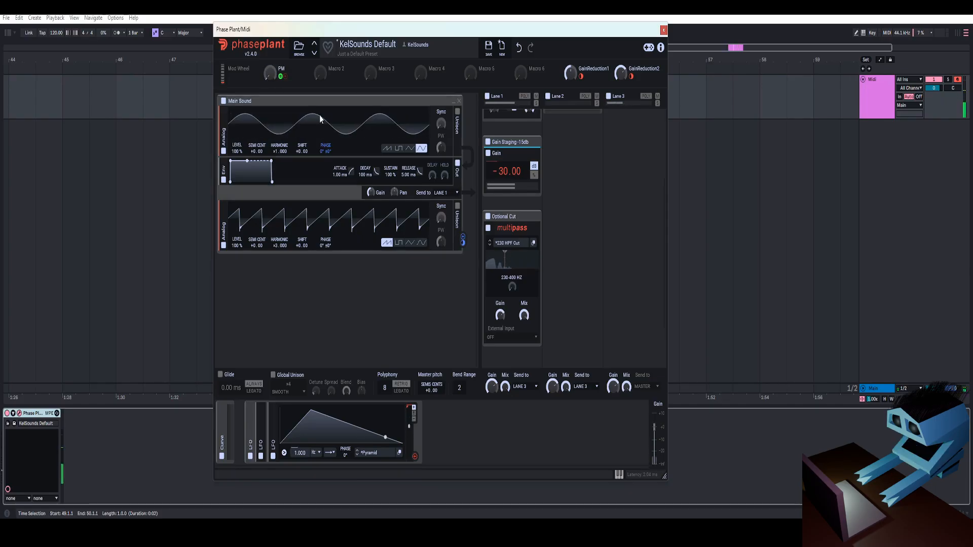
scroll(547, 238, up, 2)
scroll(555, 230, down, 1)
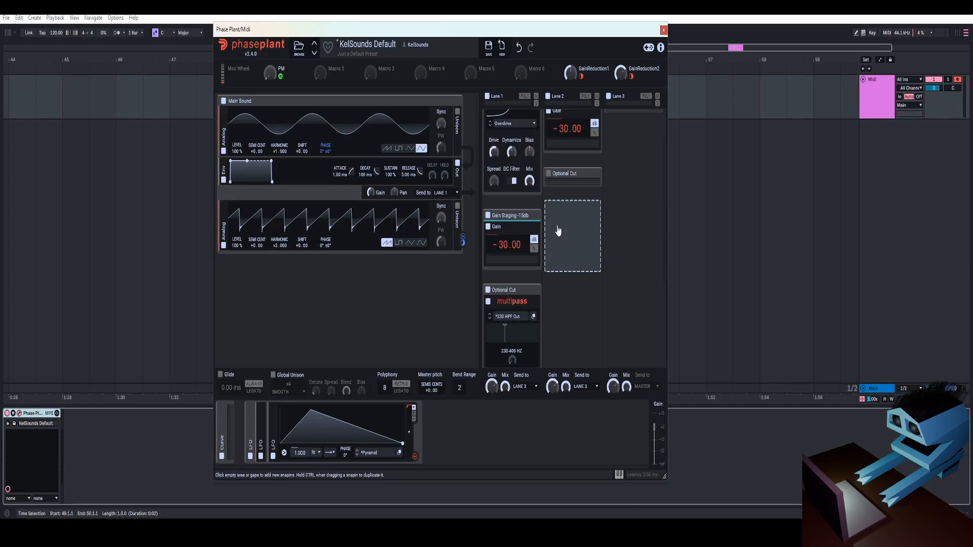
scroll(507, 132, up, 2)
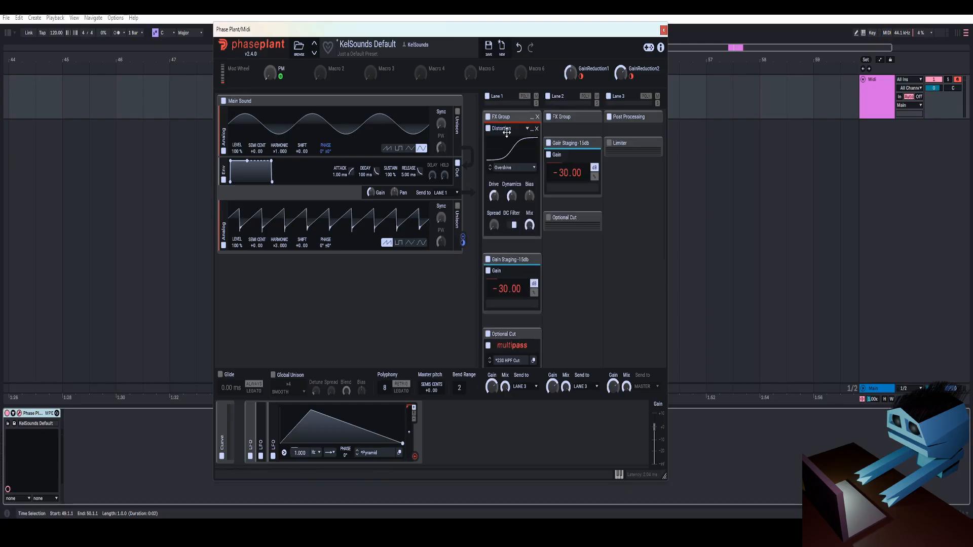
click(515, 237)
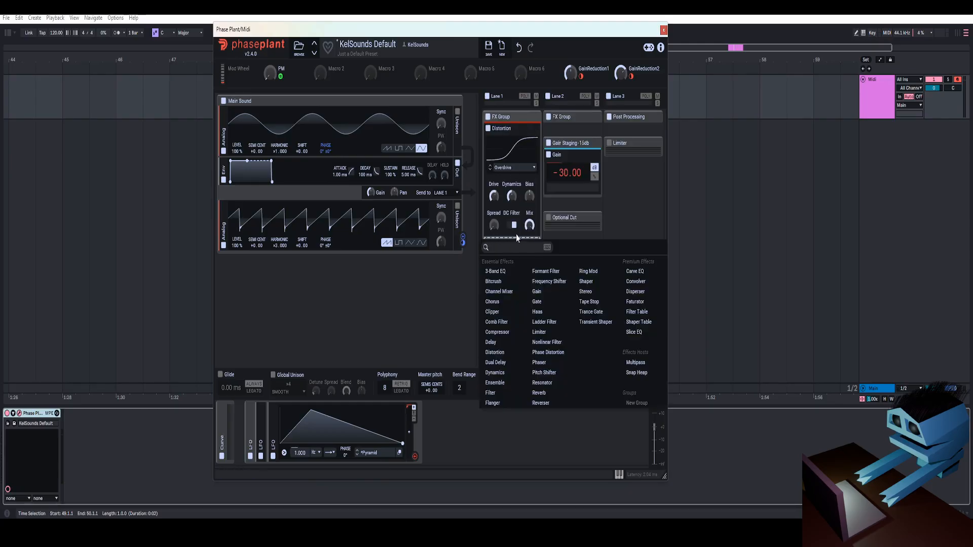
click(630, 374)
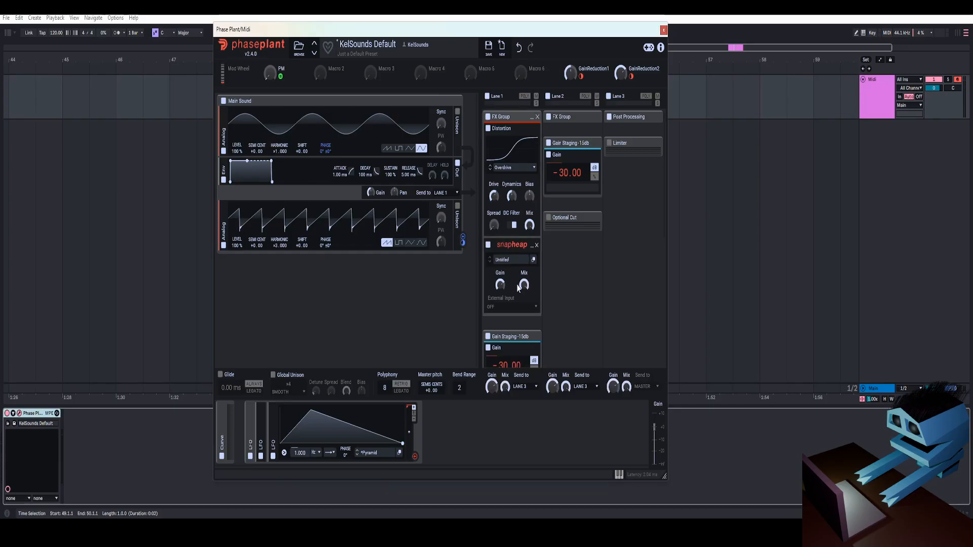
Open the Snap Heap editor and set up a single Comb Filter in Serial Bus 1
click(534, 260)
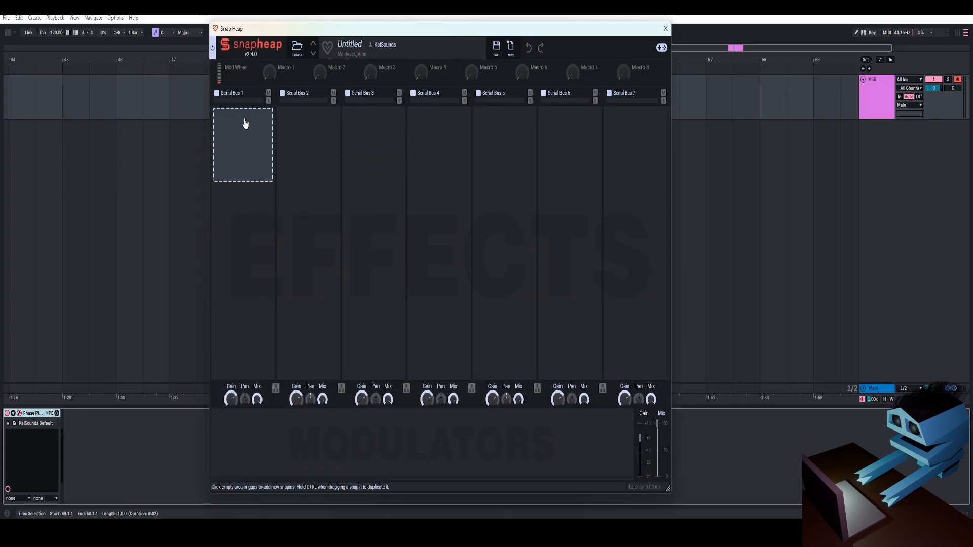
click(247, 123)
click(263, 204)
key(ctrl+d)
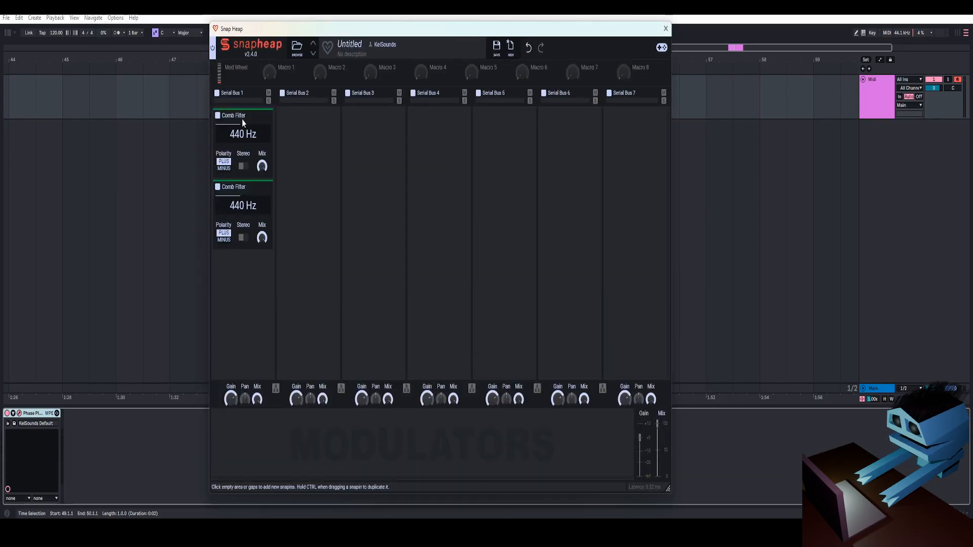
click(269, 116)
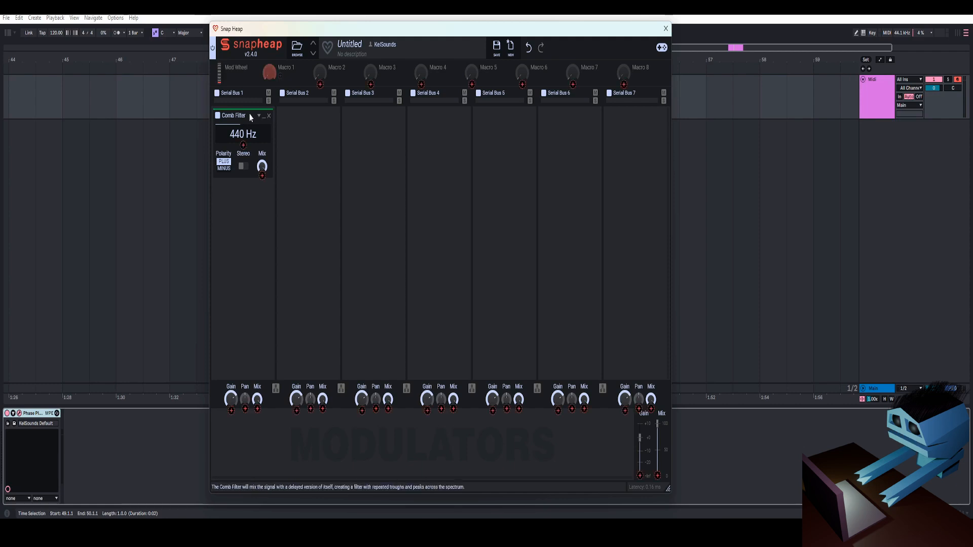
Map Snap Heap's Macro 1 to the Comb Filter's cutoff at +100% and duplicate the modulated filter below it
drag(269, 73, 244, 148)
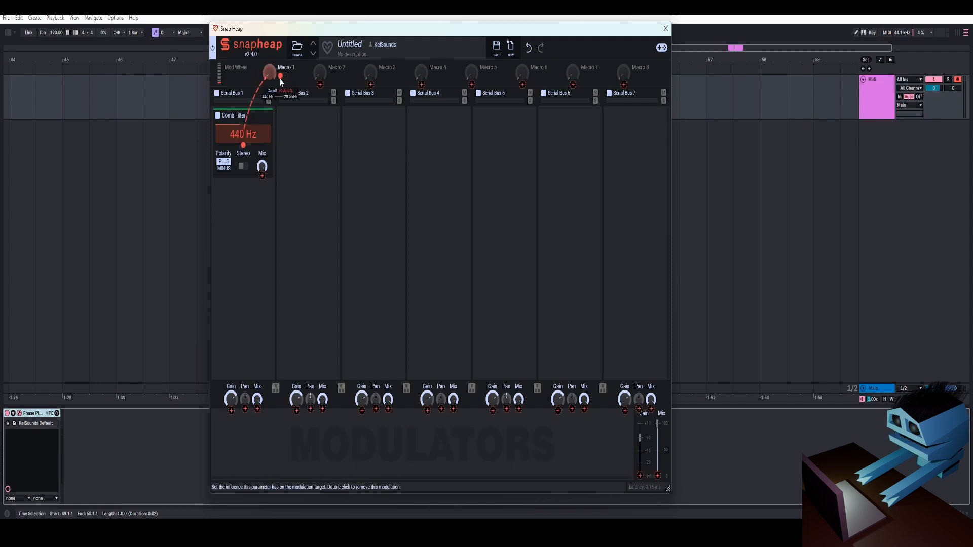
click(280, 76)
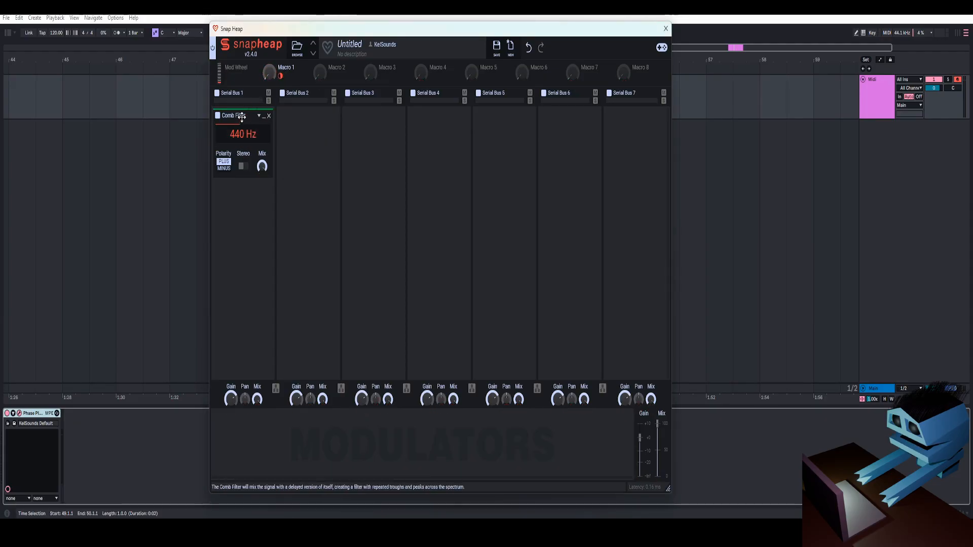
drag(241, 117, 228, 362)
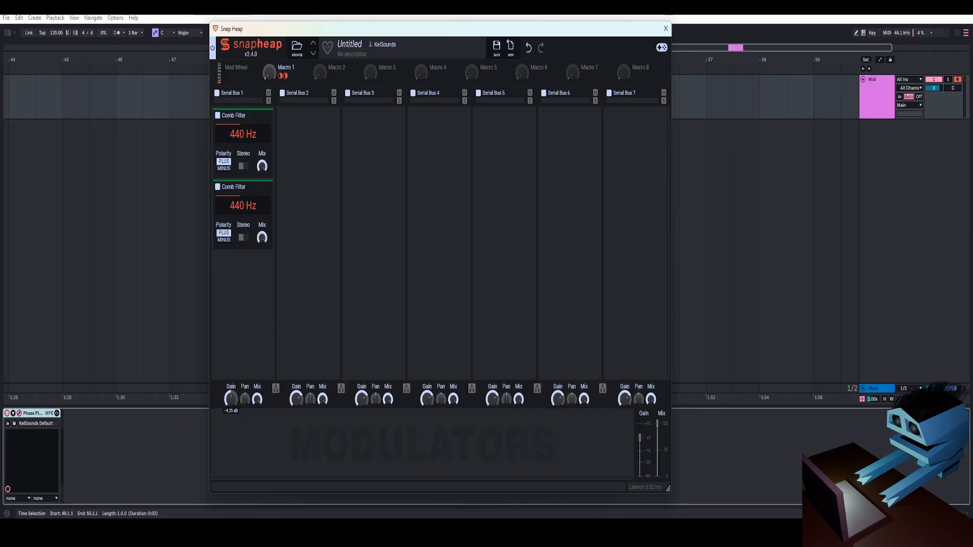
drag(271, 70, 272, 65)
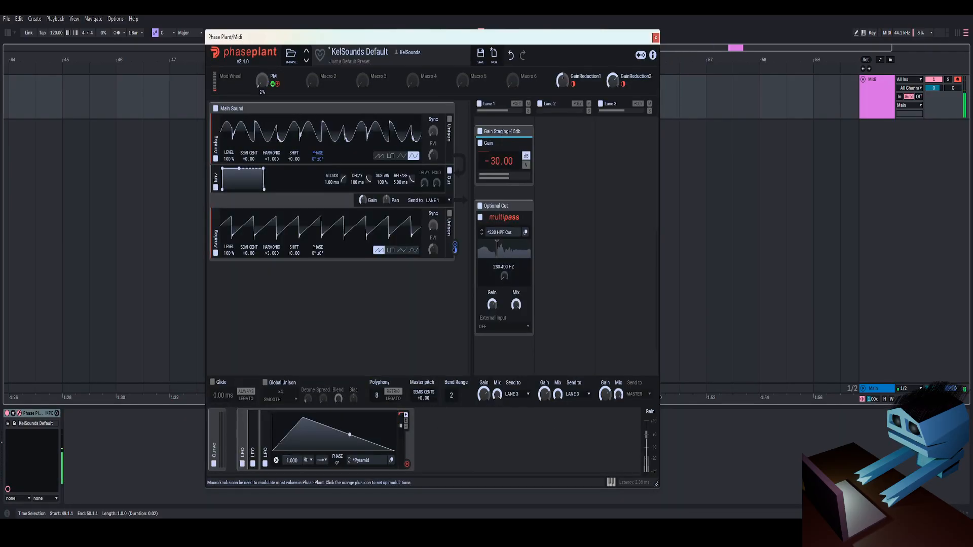
Modulate Snap Heap's Macro 1 with the PM macro and audition the combined sweep
drag(262, 80, 262, 48)
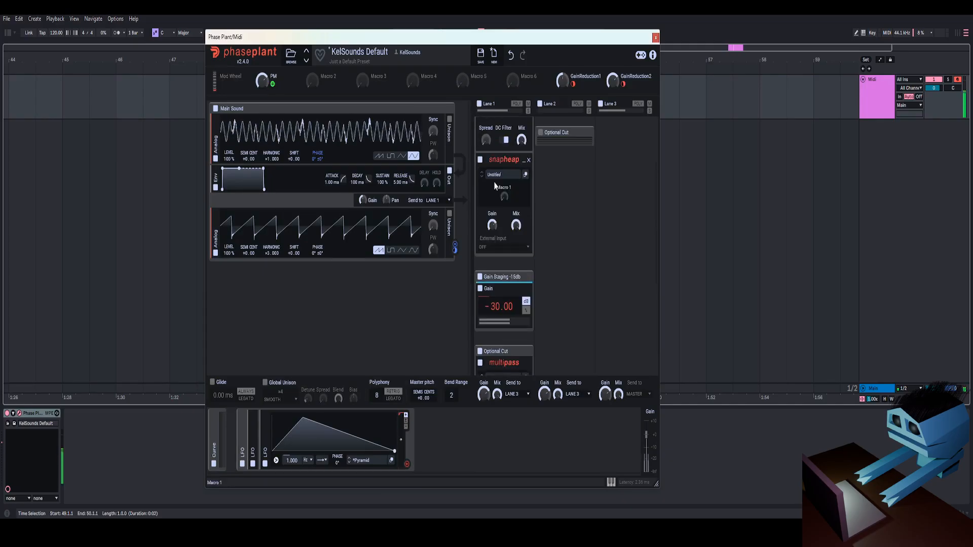
drag(504, 197, 504, 187)
double_click(262, 80)
drag(261, 79, 492, 223)
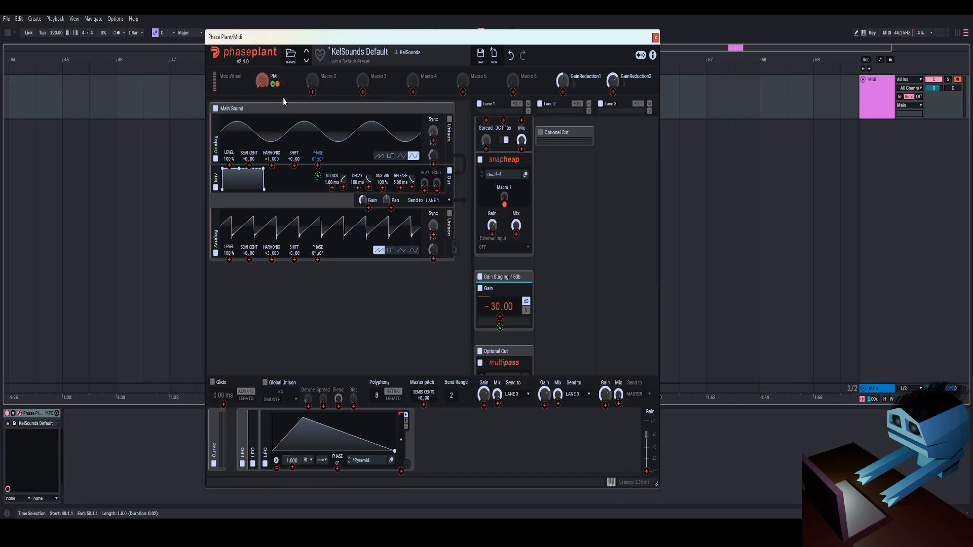
mouse_move(256, 82)
mouse_down()
mouse_move(255, 57)
mouse_move(262, 96)
mouse_up()
Raise the upper Analog oscillator's Harmonic while sweeping PM, and switch its waveform to triangle
drag(271, 159, 272, 147)
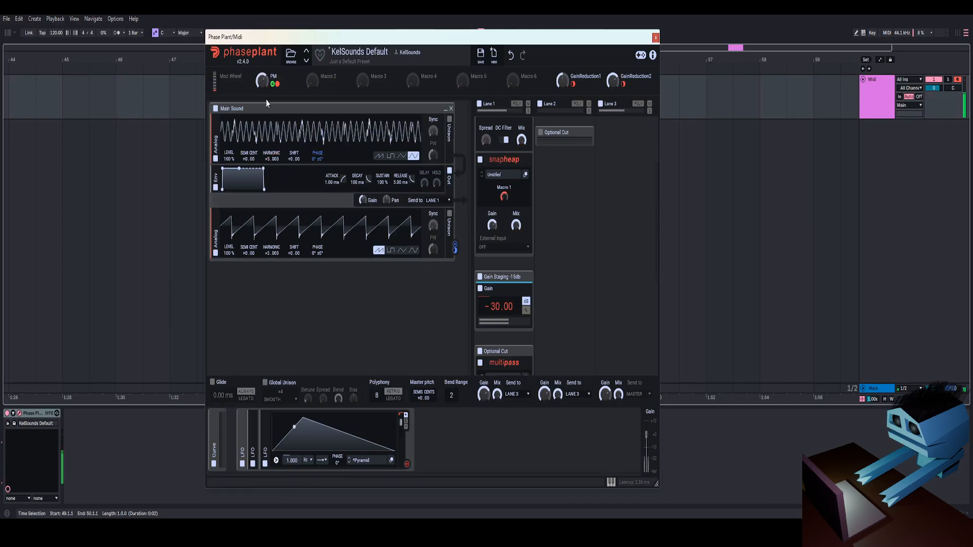
drag(262, 80, 262, 66)
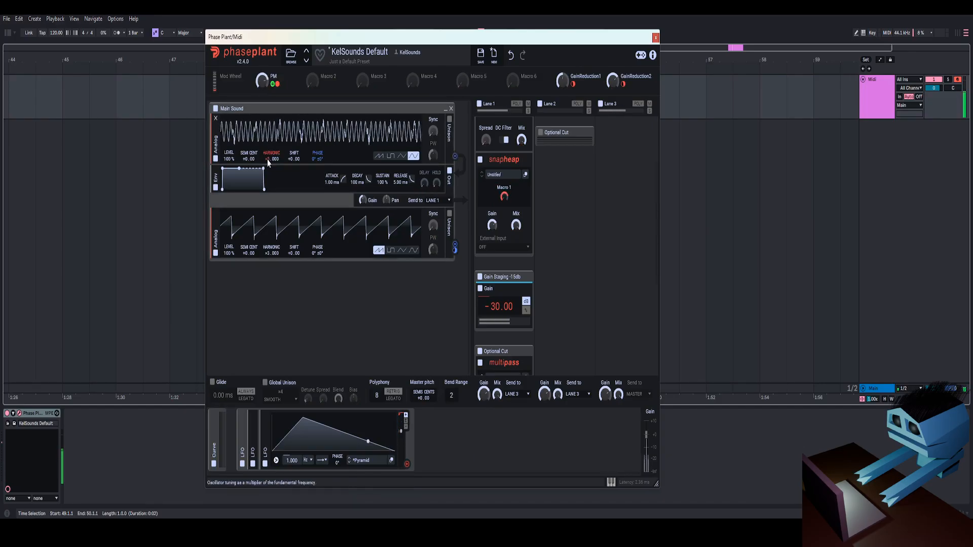
drag(268, 159, 268, 167)
mouse_move(261, 80)
mouse_down()
mouse_move(262, 99)
mouse_move(262, 71)
mouse_move(262, 101)
mouse_move(262, 61)
mouse_up()
click(401, 156)
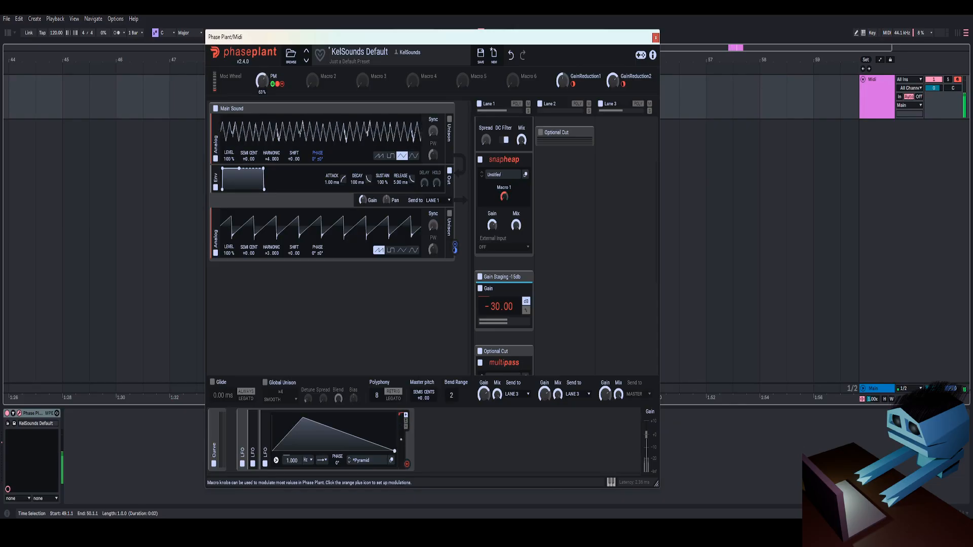
Fine-tune the modulation of Snap Heap's Macro 1 and sweep the PM macro to audition the patch
scroll(512, 167, up, 3)
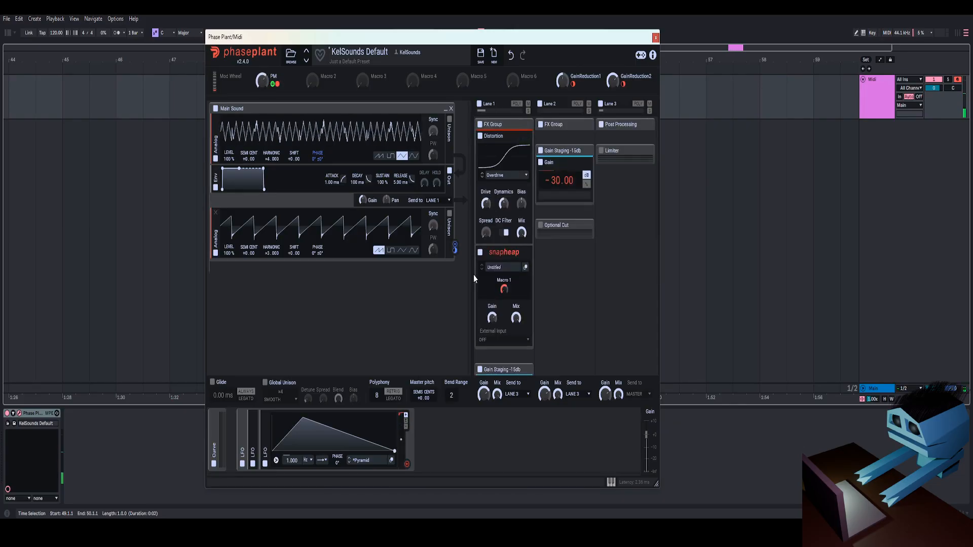
mouse_move(499, 296)
mouse_down()
mouse_move(499, 284)
mouse_move(491, 305)
mouse_up()
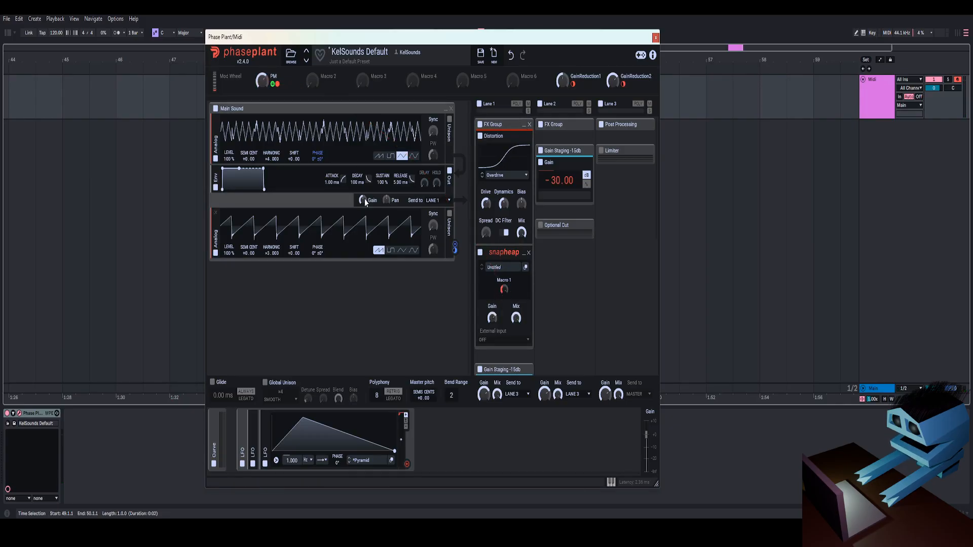
mouse_move(262, 84)
drag(262, 84, 262, 46)
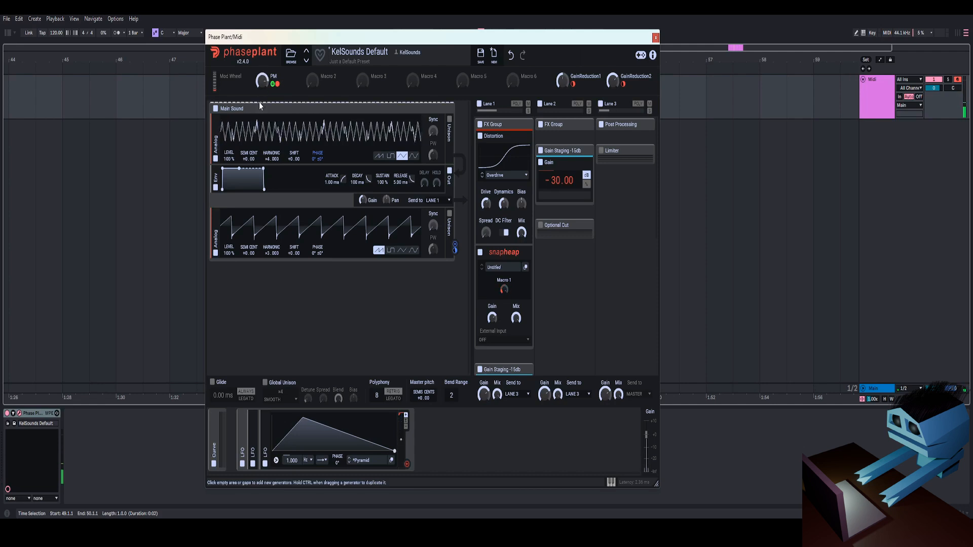
mouse_move(262, 82)
mouse_down()
mouse_move(262, 123)
mouse_move(262, 82)
mouse_up()
Collapse the Distortion and existing Snap Heap in Lane 1 and add a second Snap Heap below them
click(524, 136)
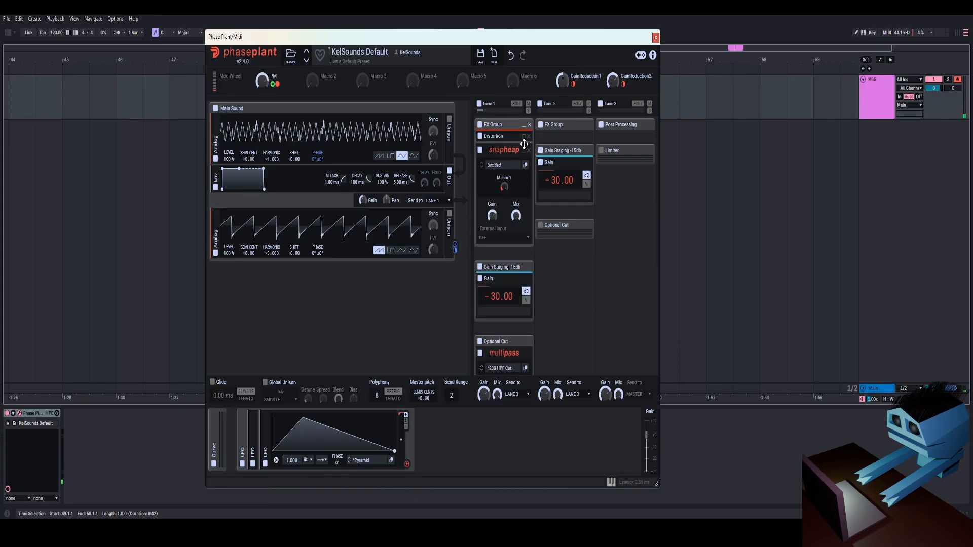
click(525, 155)
click(511, 162)
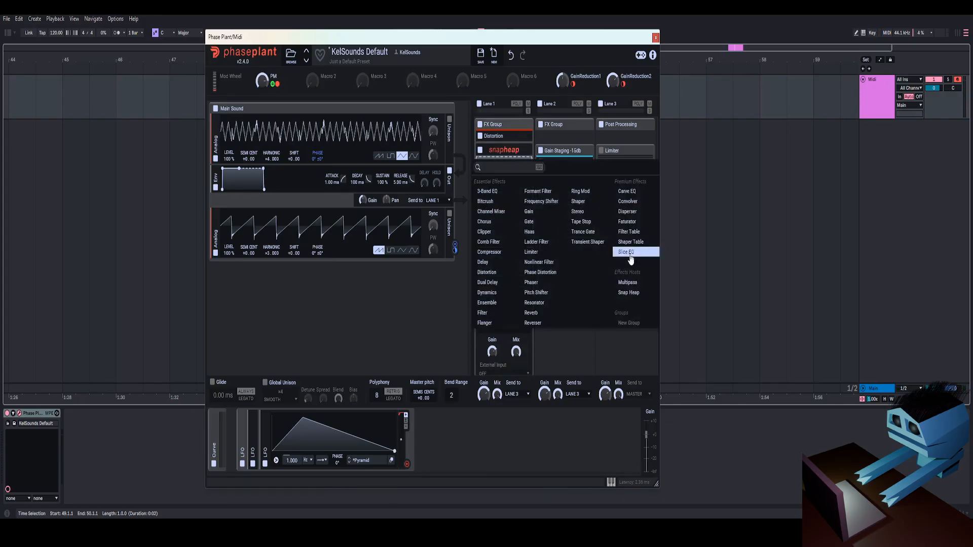
click(626, 295)
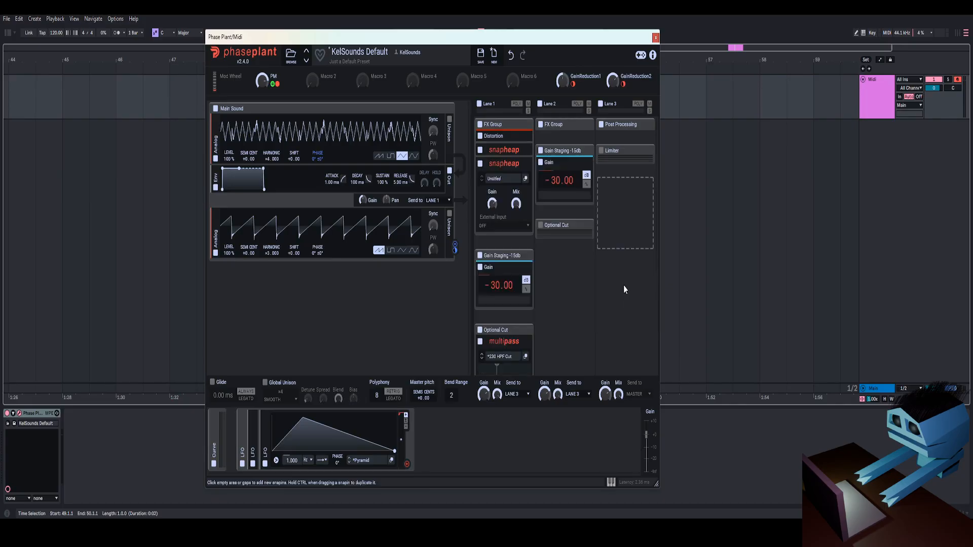
Load the HPN Filter preset from the Snap Heap Presets folder into the second Snap Heap
click(525, 178)
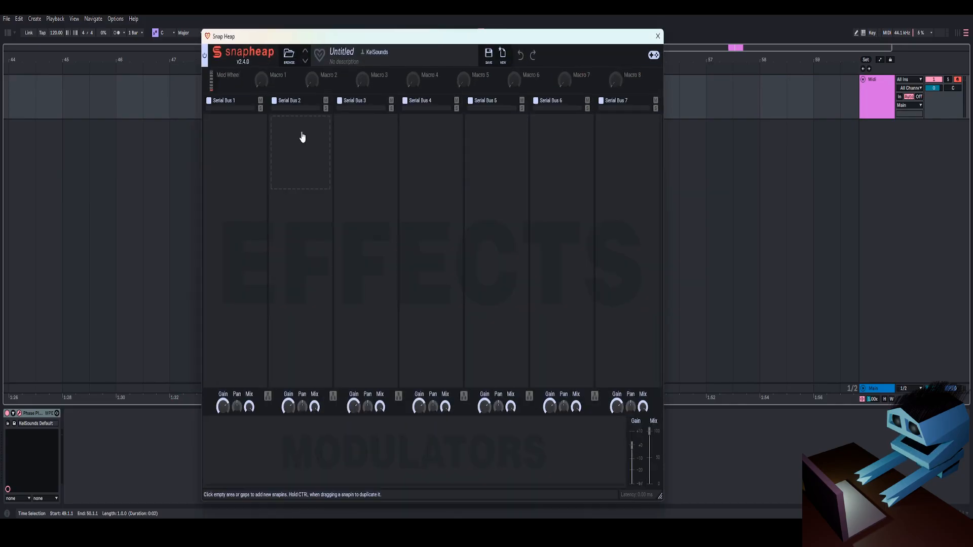
click(288, 56)
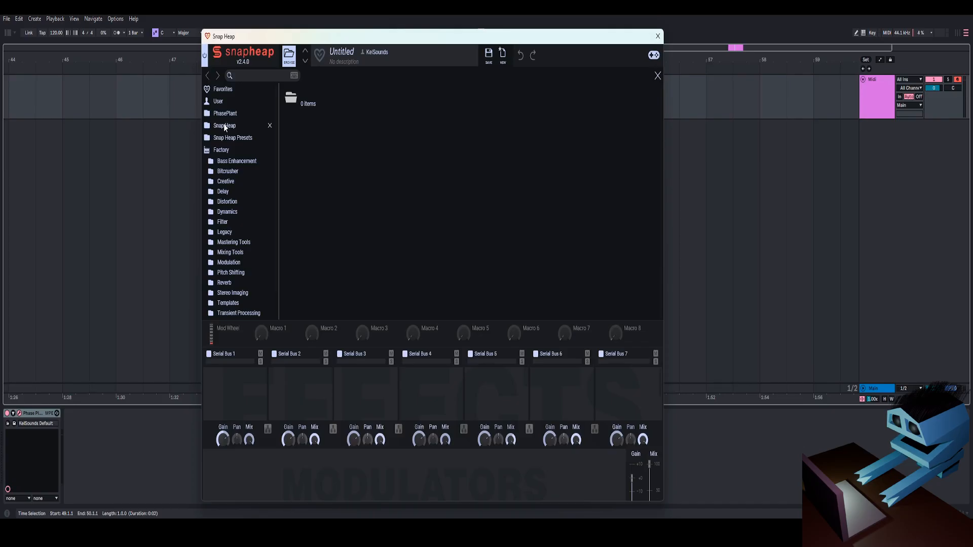
click(224, 126)
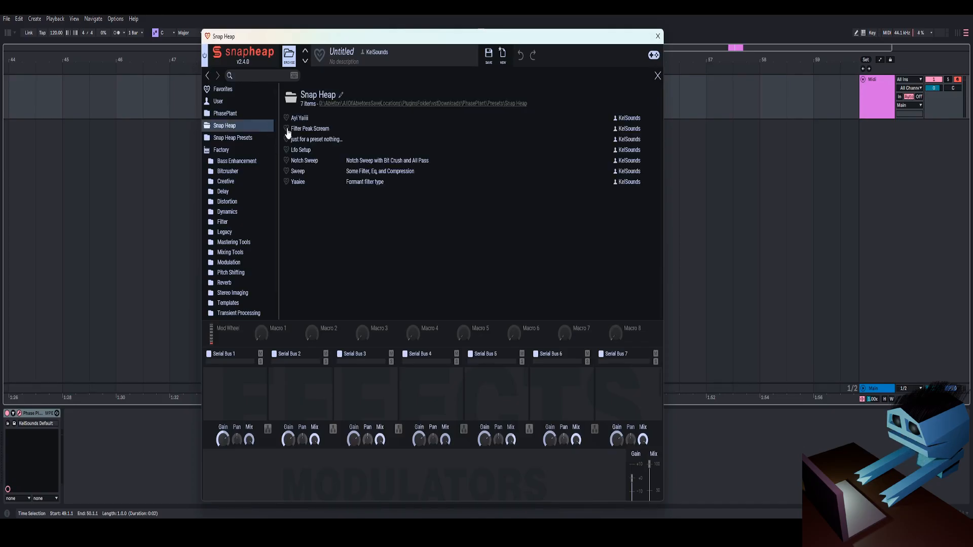
click(228, 138)
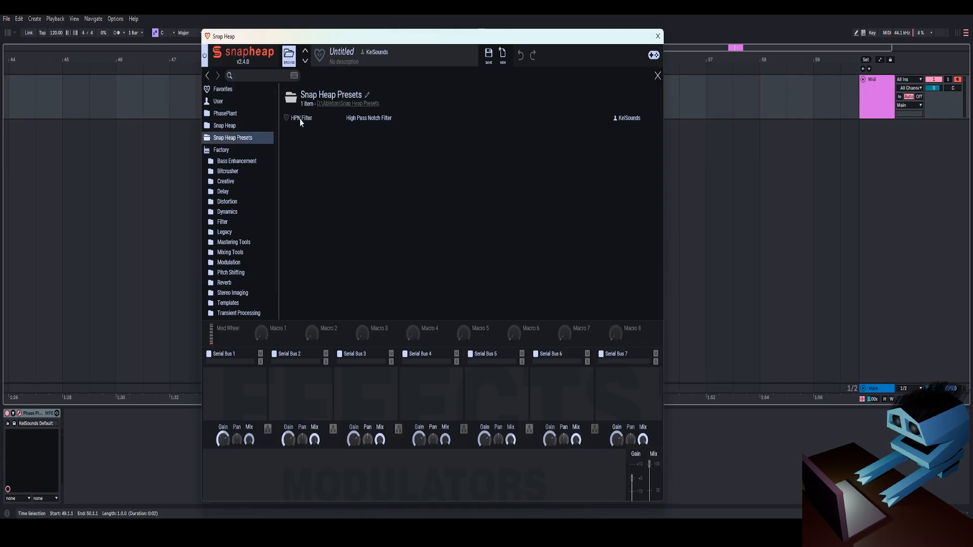
click(299, 118)
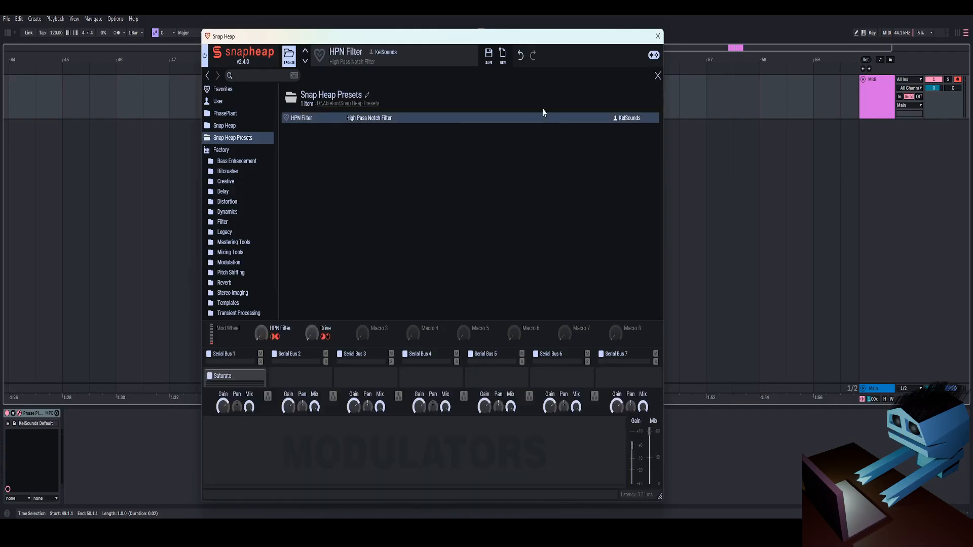
click(657, 75)
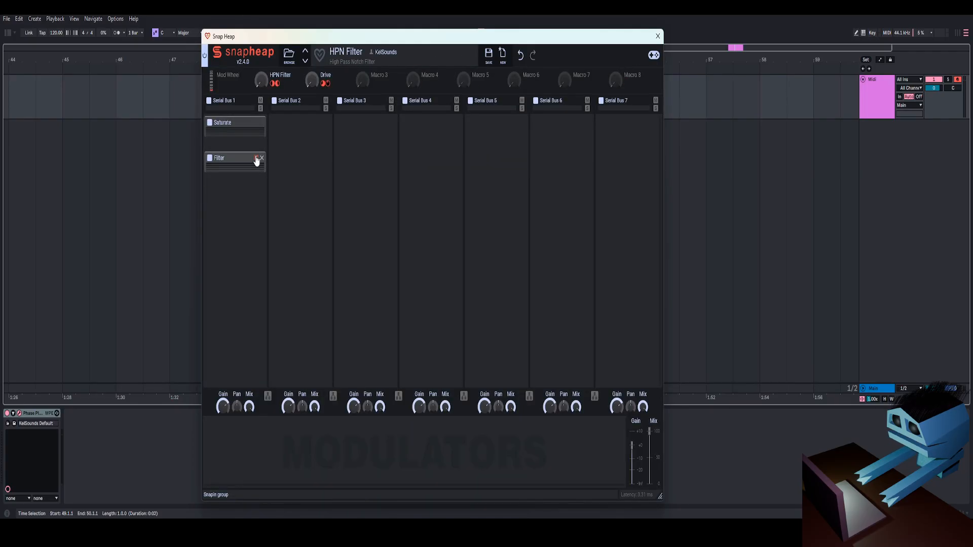
Inspect the preset's Saturate and Filter groups and sweep the HPN Filter macro to watch the Slice EQ respond
click(256, 123)
click(256, 125)
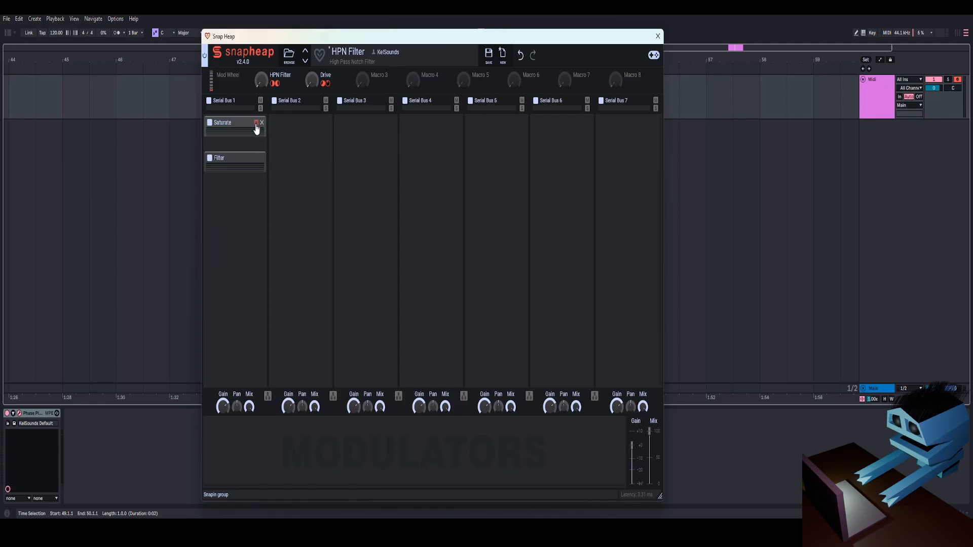
click(256, 158)
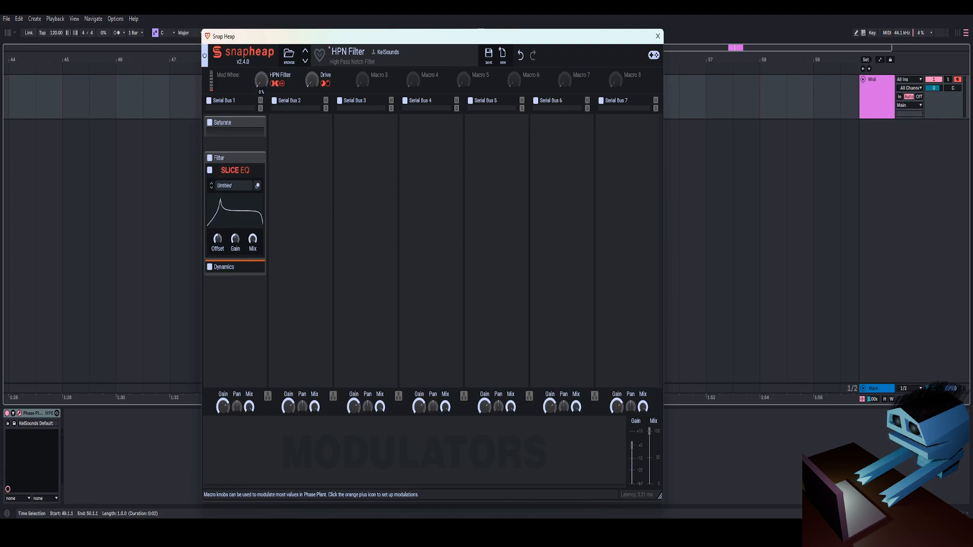
drag(261, 80, 261, 10)
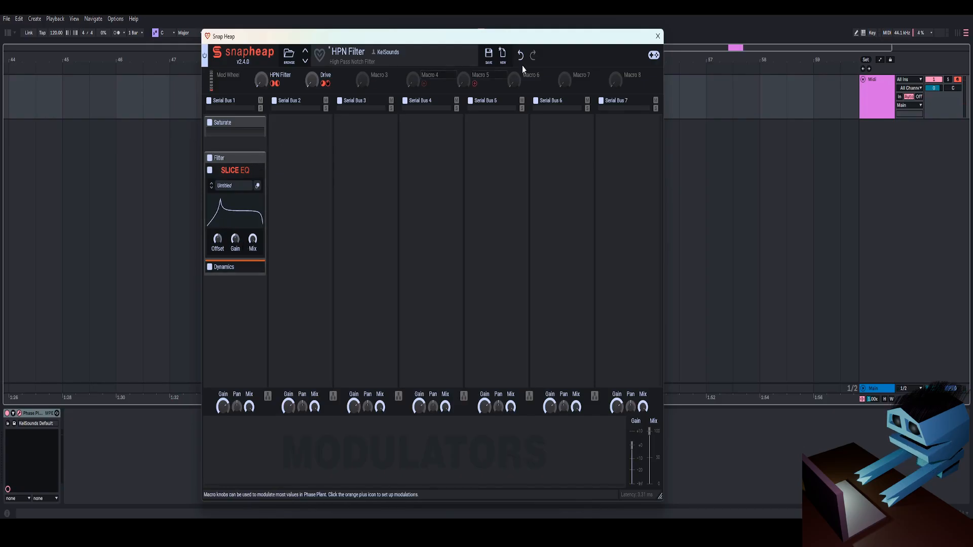
click(658, 36)
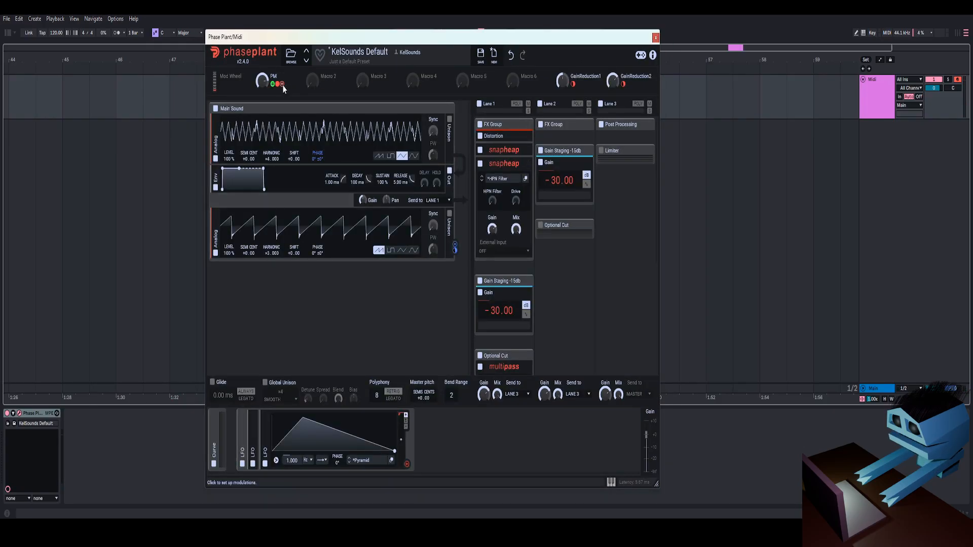
Modulate the second Snap Heap's HPN Filter macro with PM, and raise GainReduction1 while auditioning the PM sweep
drag(262, 80, 489, 202)
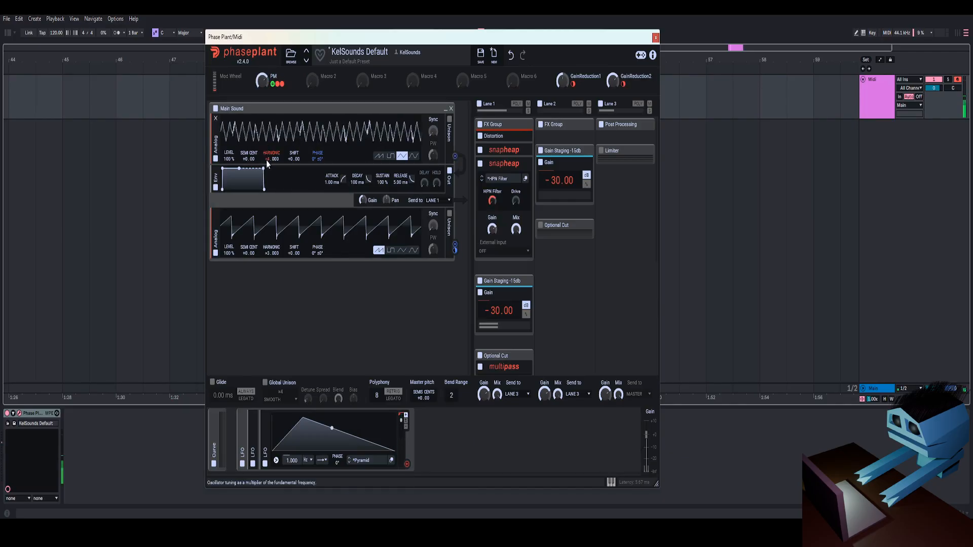
drag(263, 84, 263, 51)
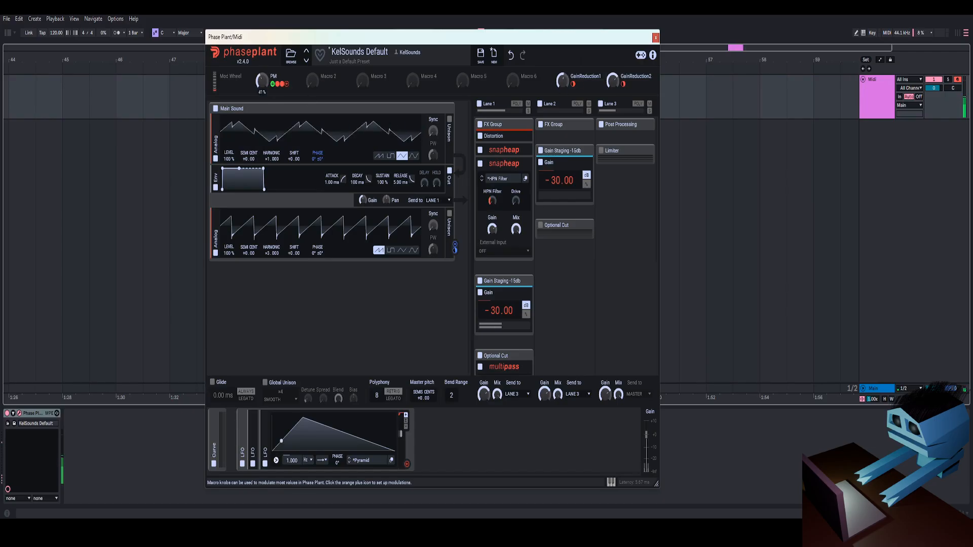
drag(562, 81, 562, 48)
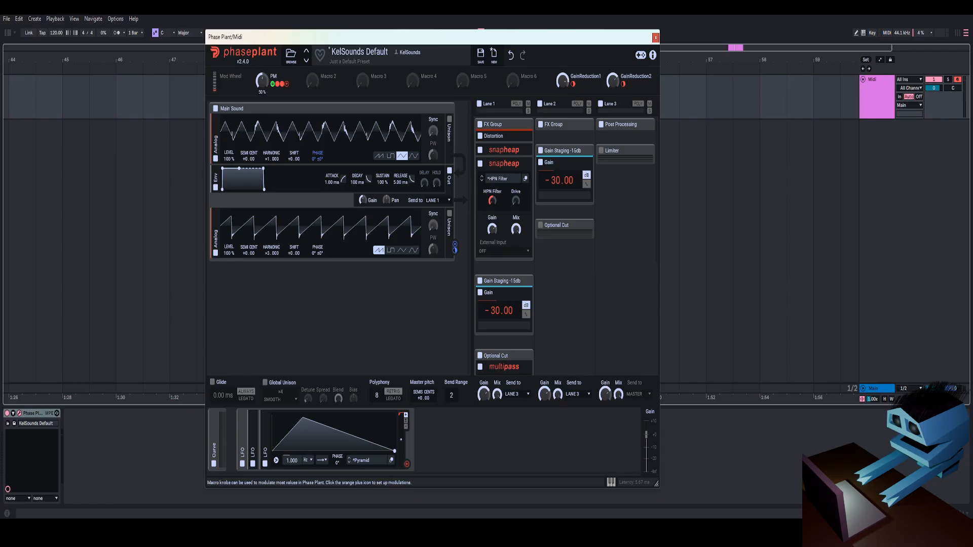
mouse_move(261, 81)
mouse_down()
mouse_move(262, 53)
mouse_move(262, 81)
mouse_move(262, 66)
mouse_up()
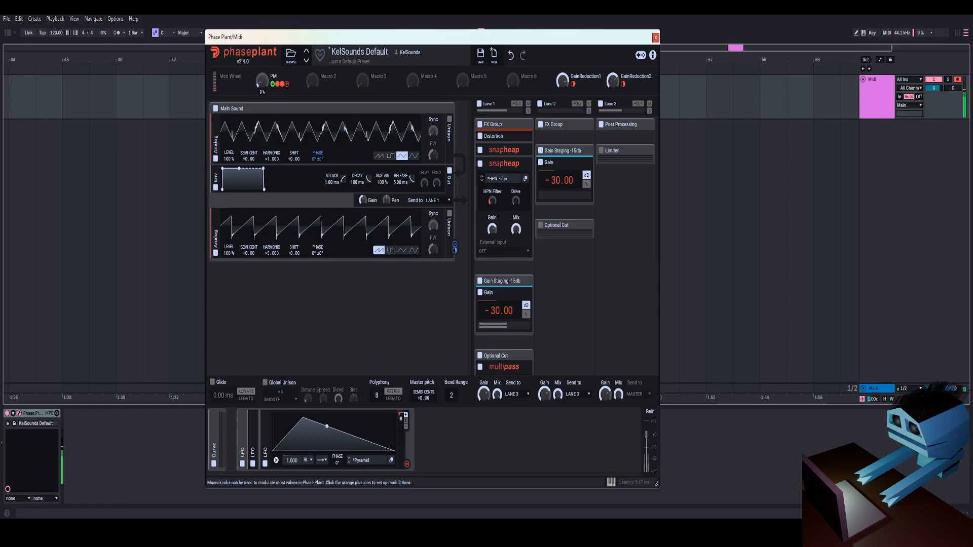
Compare the square, saw and sine waveforms on the upper Analog oscillator and return it to triangle
click(391, 157)
drag(262, 81, 262, 112)
click(379, 156)
click(413, 156)
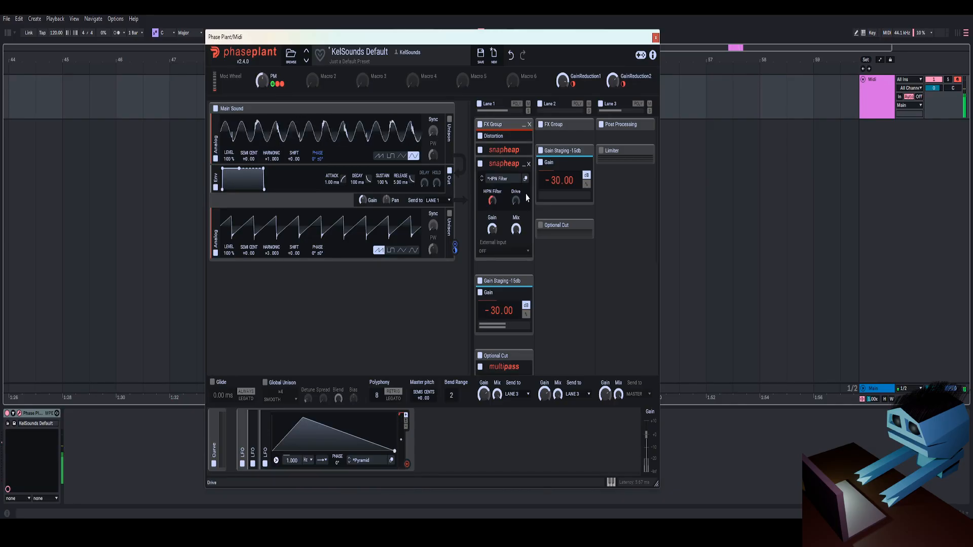
click(401, 156)
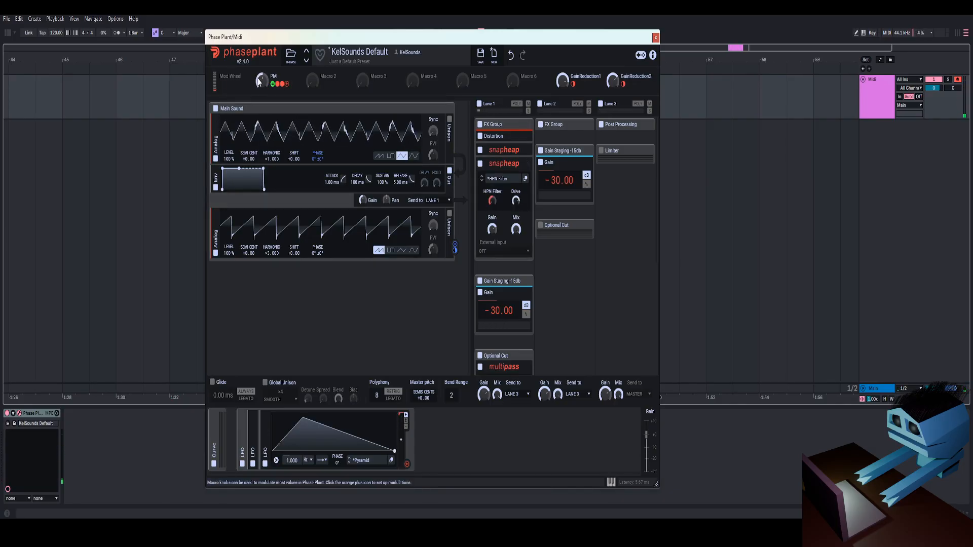
Fine-tune the lower Analog oscillator's modulation depth on the upper oscillator's phase while sweeping the PM macro
mouse_move(261, 81)
mouse_down()
mouse_move(261, 108)
mouse_move(261, 70)
mouse_up()
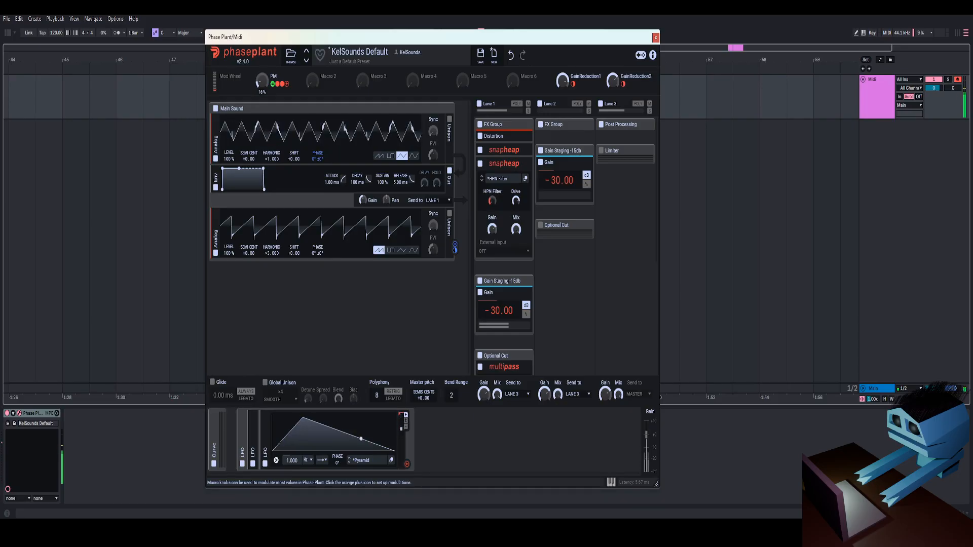
drag(262, 81, 262, 69)
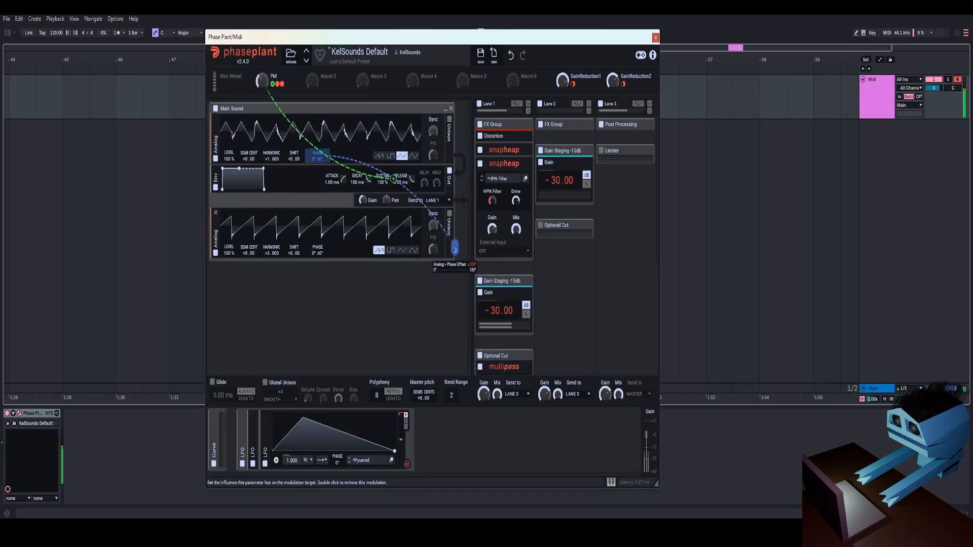
double_click(454, 247)
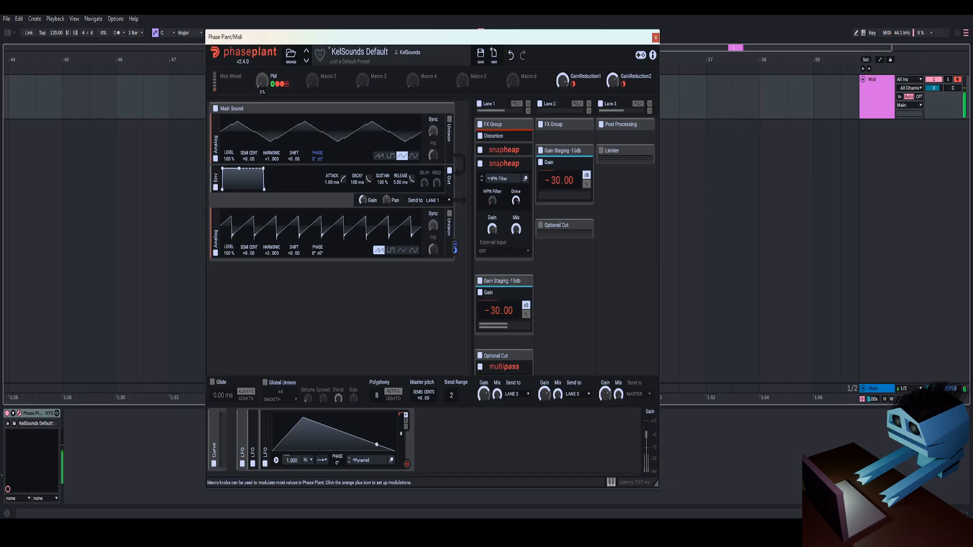
drag(262, 81, 261, 45)
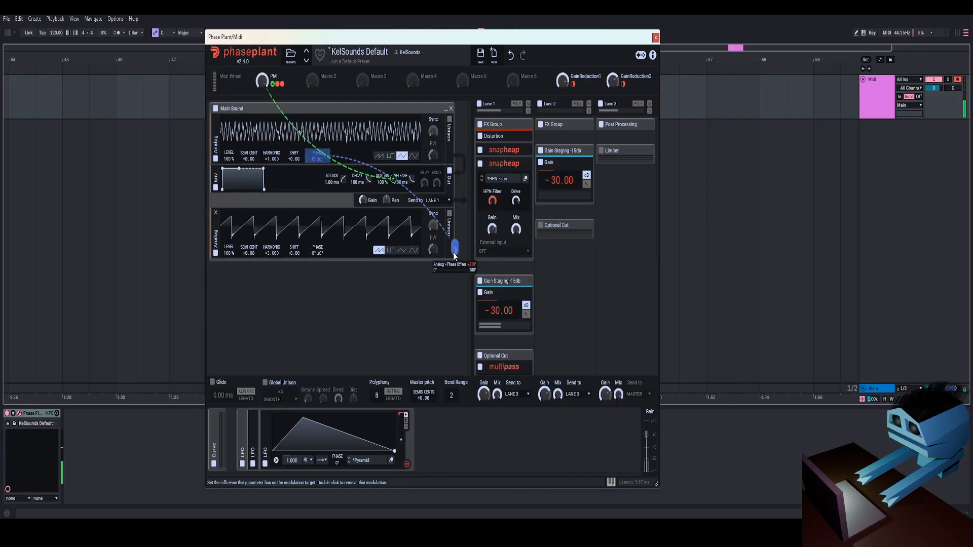
drag(454, 254, 454, 256)
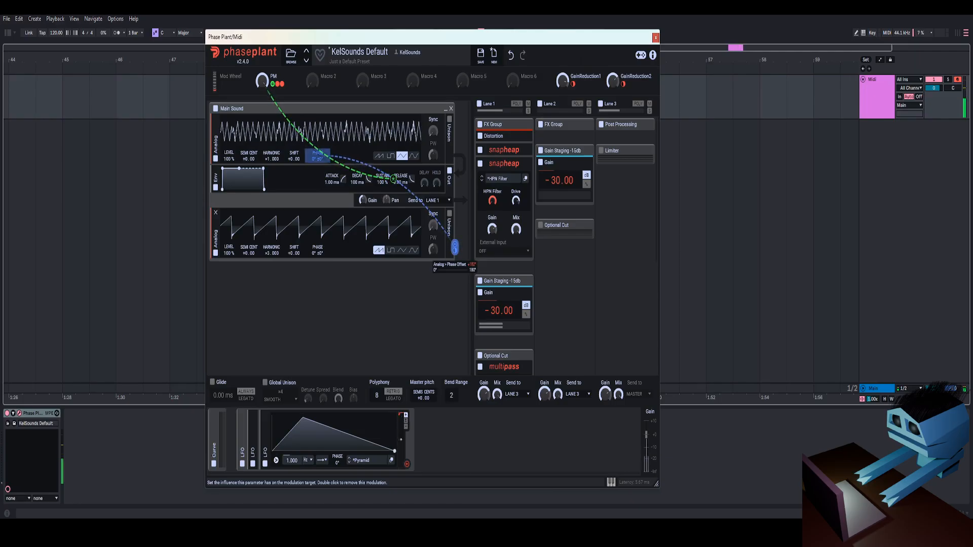
drag(260, 82, 261, 55)
drag(455, 250, 454, 247)
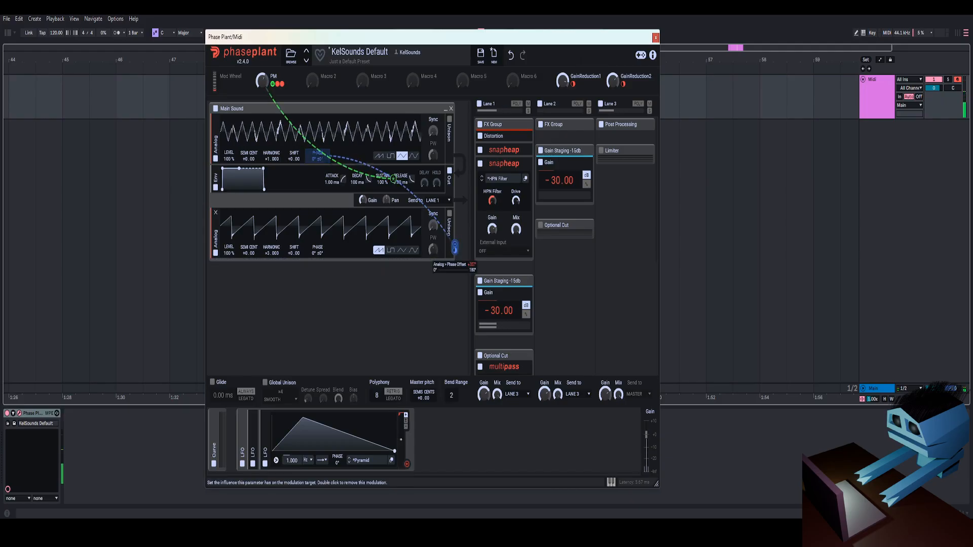
mouse_move(261, 81)
mouse_down()
mouse_move(262, 105)
mouse_move(261, 59)
mouse_move(261, 79)
mouse_up()
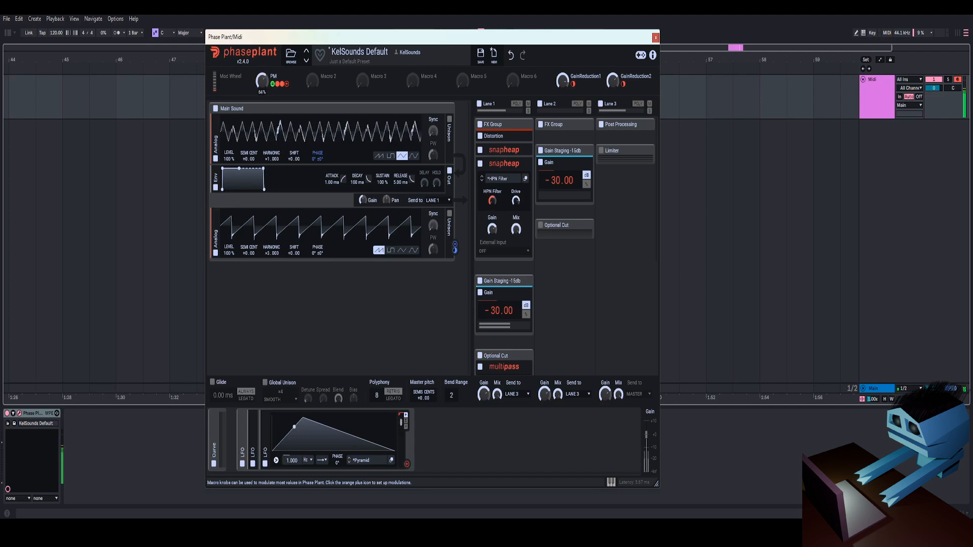
Collapse the Main Sound group and add a new generator group named Noise below it
click(445, 113)
click(442, 159)
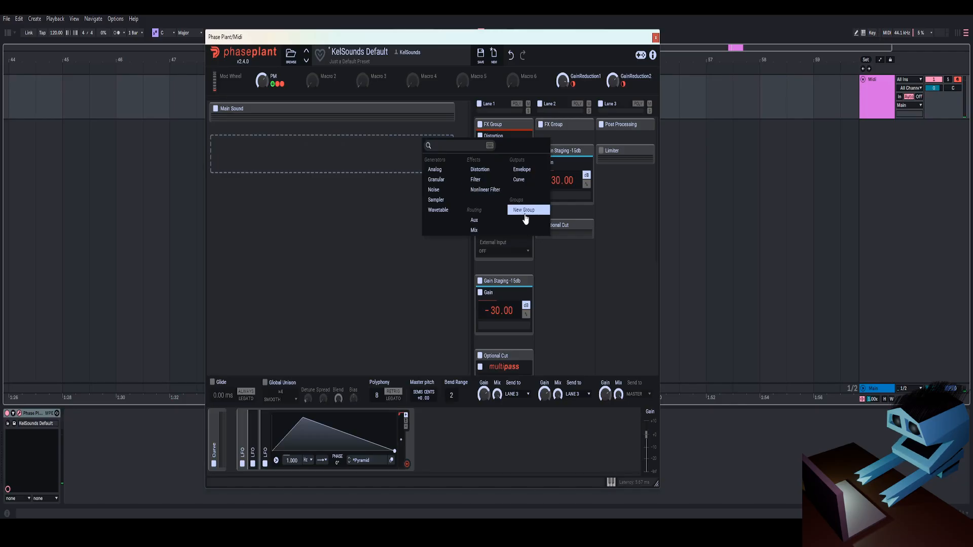
click(543, 217)
double_click(304, 141)
text(N)
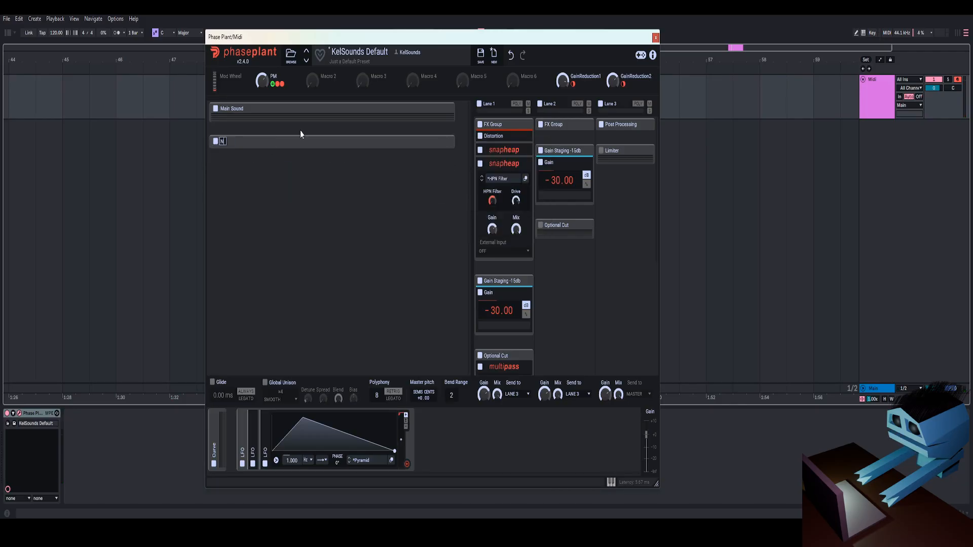
text(oise)
key(Return)
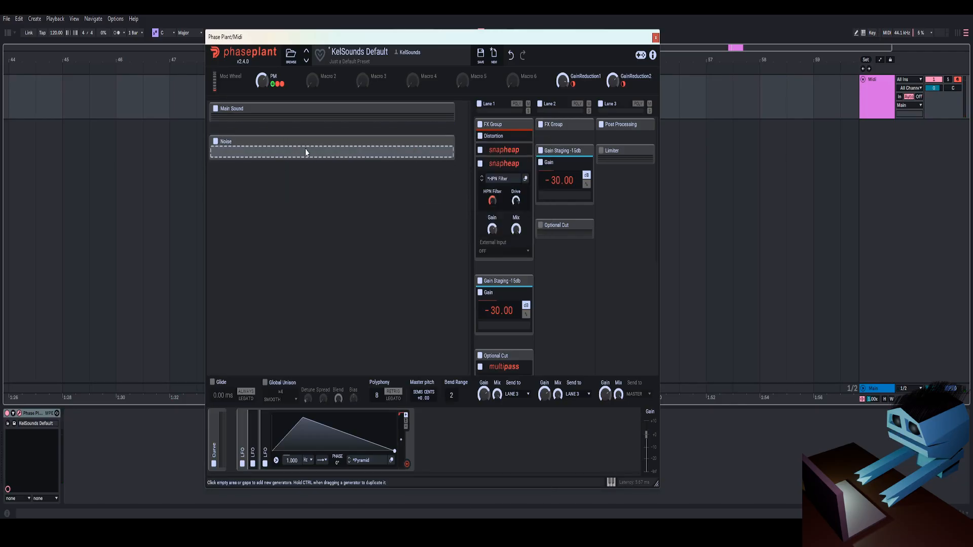
click(305, 151)
click(363, 179)
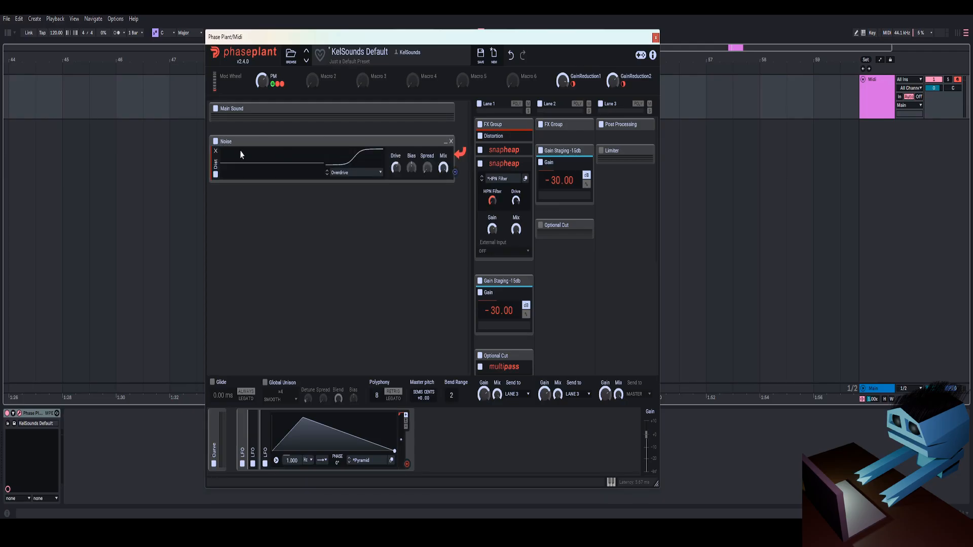
click(217, 155)
Fill the Noise group with a Noise generator, a high-pass Filter and an Envelope output
click(246, 153)
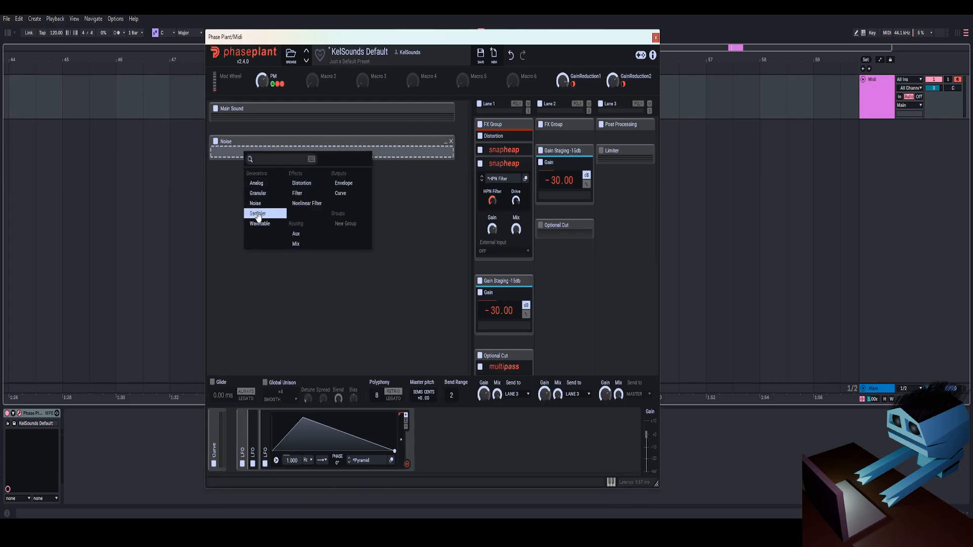
click(256, 203)
click(279, 185)
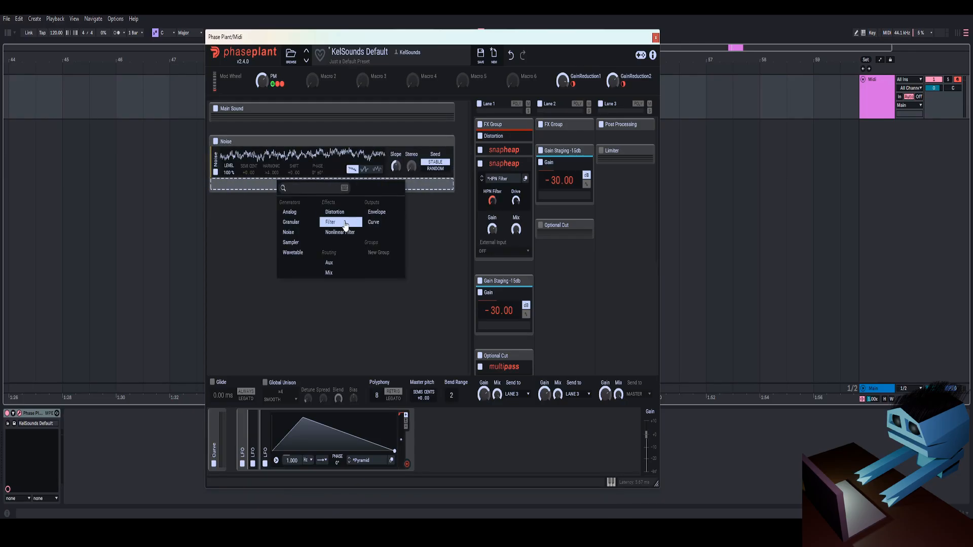
click(349, 223)
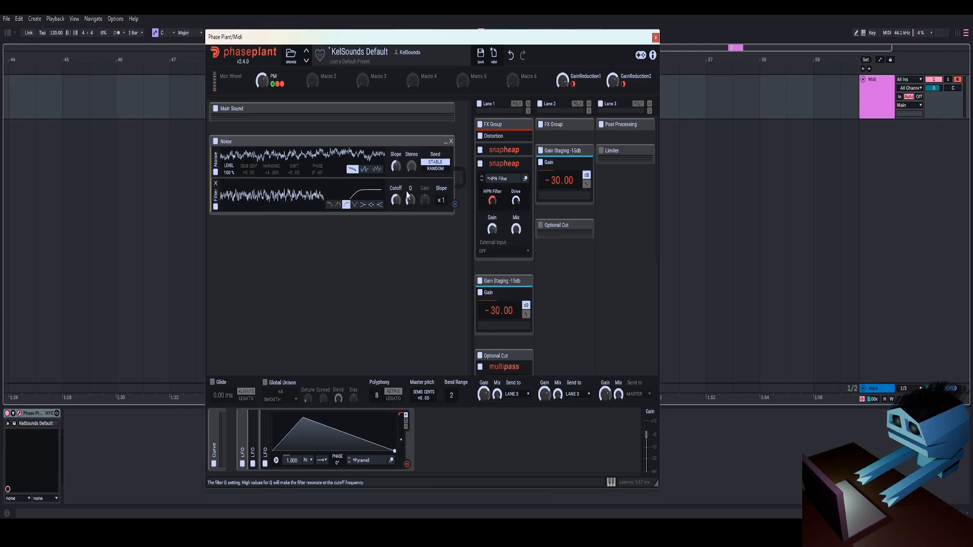
click(401, 226)
click(497, 255)
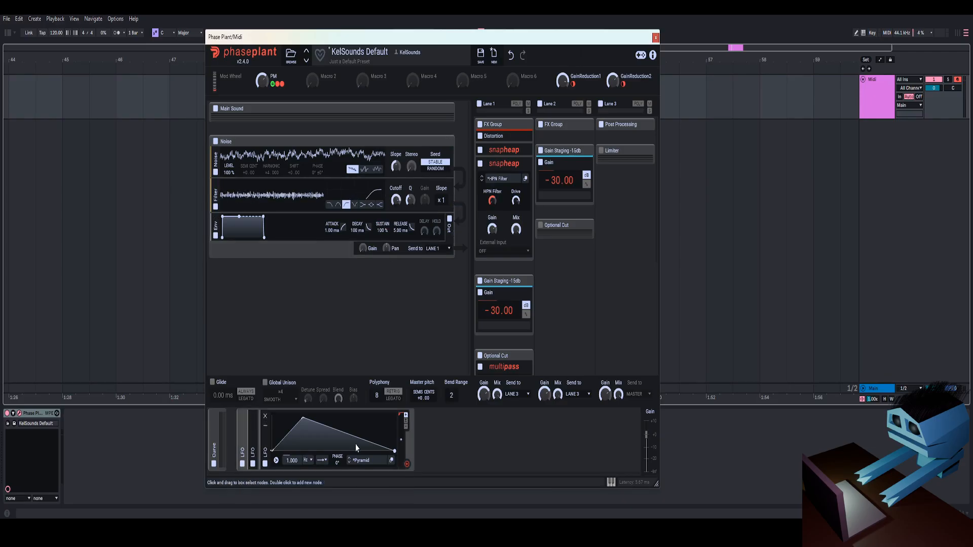
Set the Pyramid LFO to looping playback and its rate to 100 Hz
click(322, 460)
click(326, 454)
click(307, 460)
click(307, 460)
drag(292, 460, 293, 446)
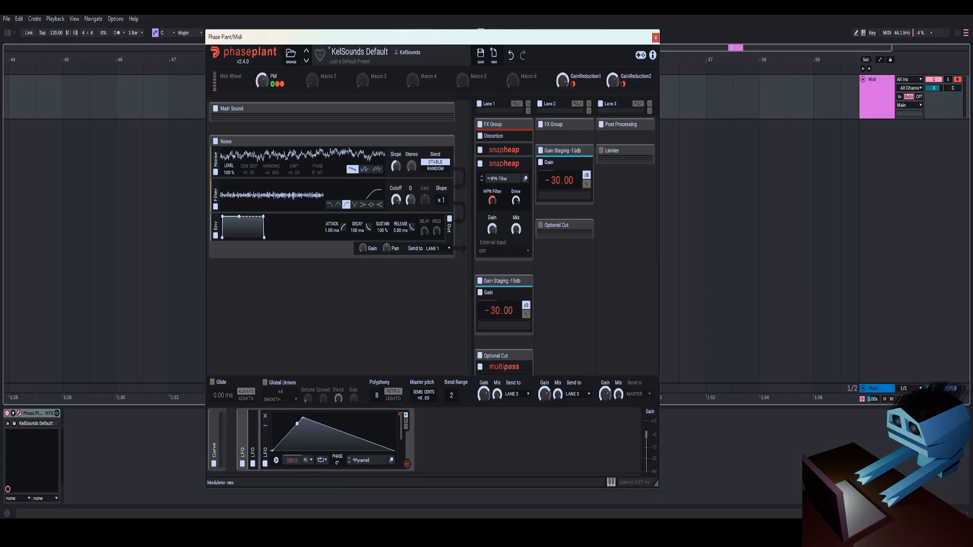
Modulate the Noise group's output gain with the Pyramid LFO, set its rate to 68.43 Hz and sweep the PM macro
drag(407, 464, 363, 244)
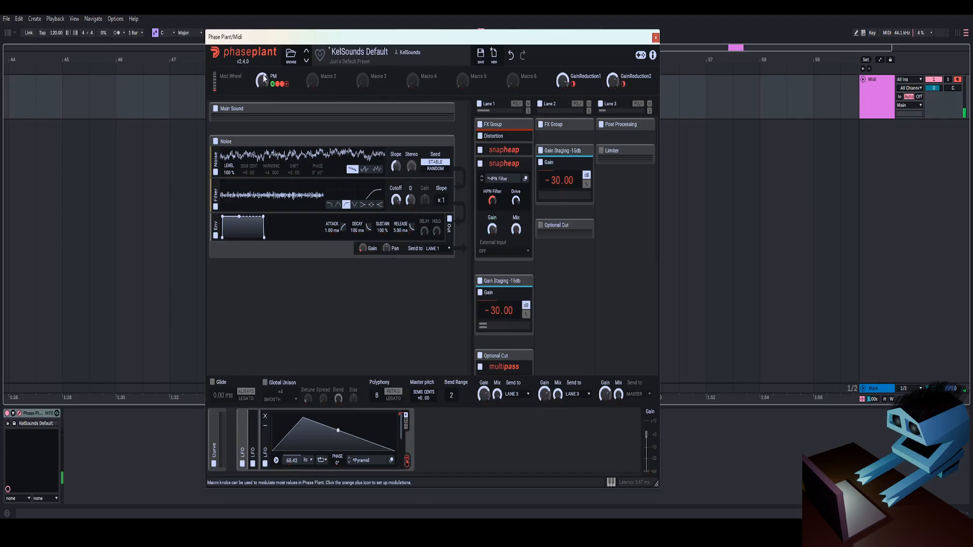
drag(264, 84, 263, 81)
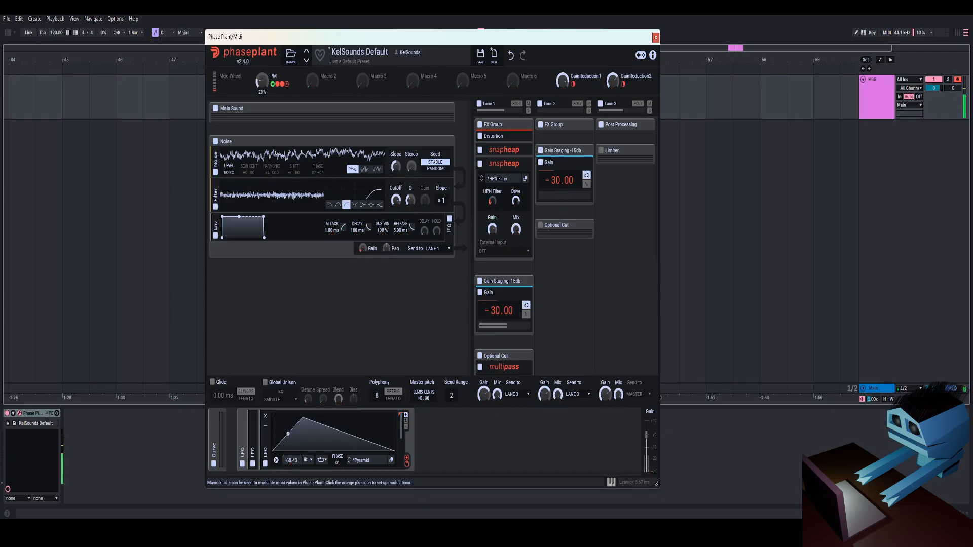
drag(263, 81, 263, 81)
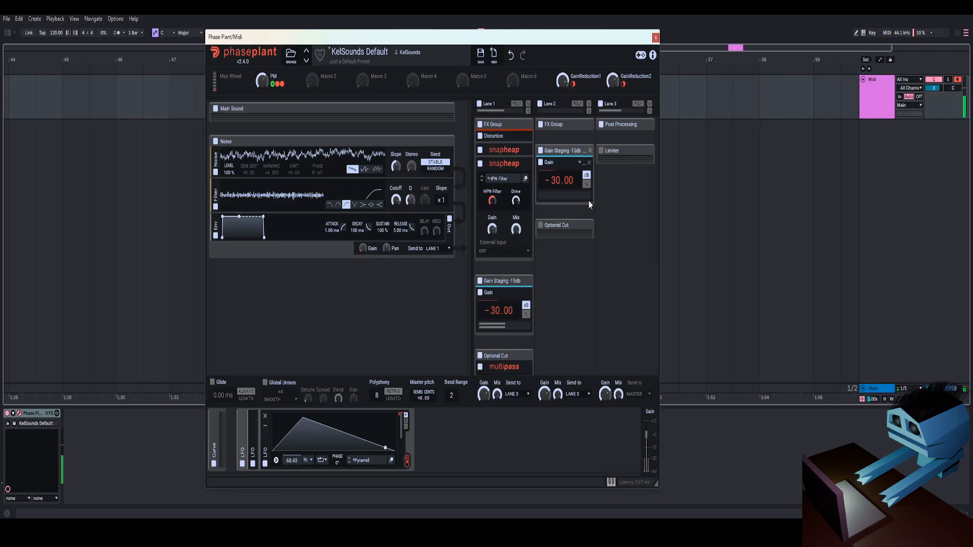
Collapse the HPN Filter Snap Heap in Lane 1 and try a Disperser below it, raising its frequency to 7.20 kHz
click(522, 164)
click(504, 172)
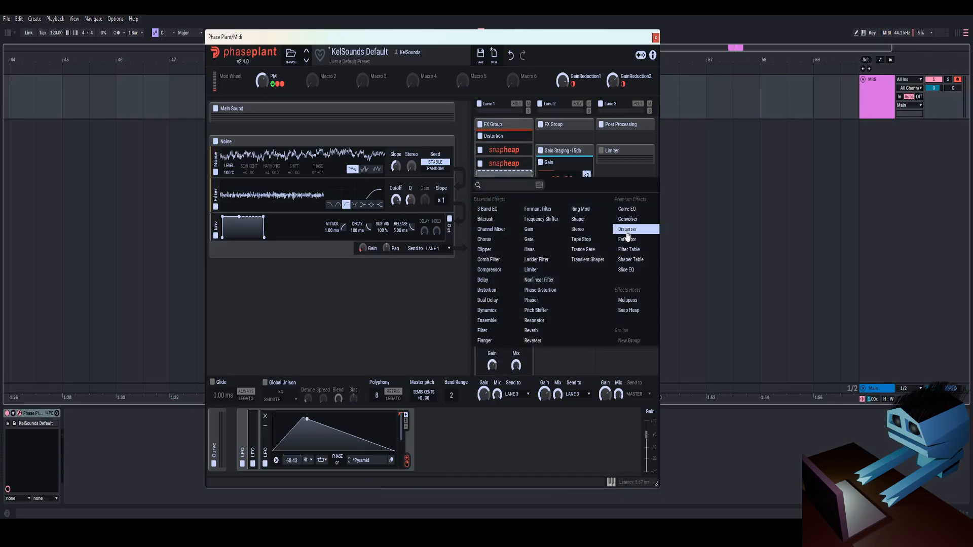
click(628, 228)
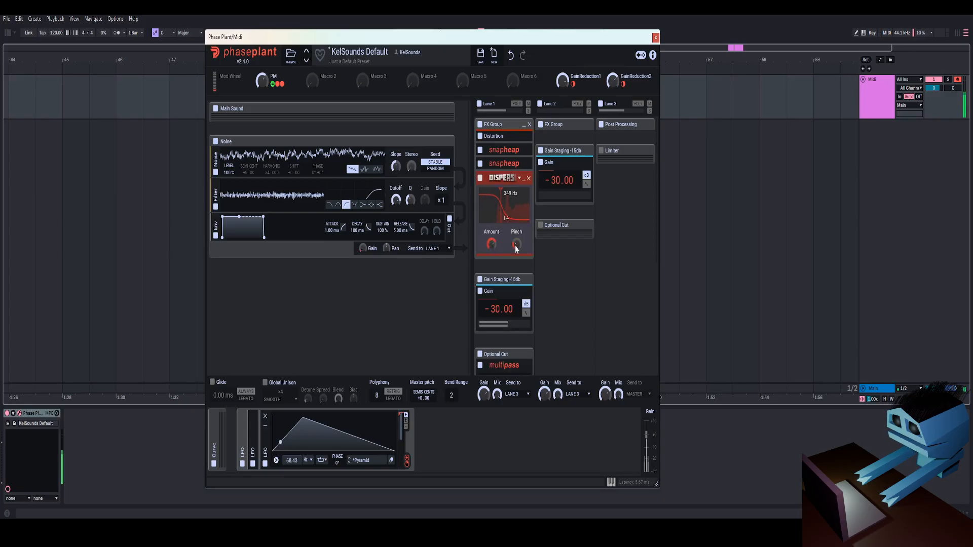
drag(500, 217, 513, 217)
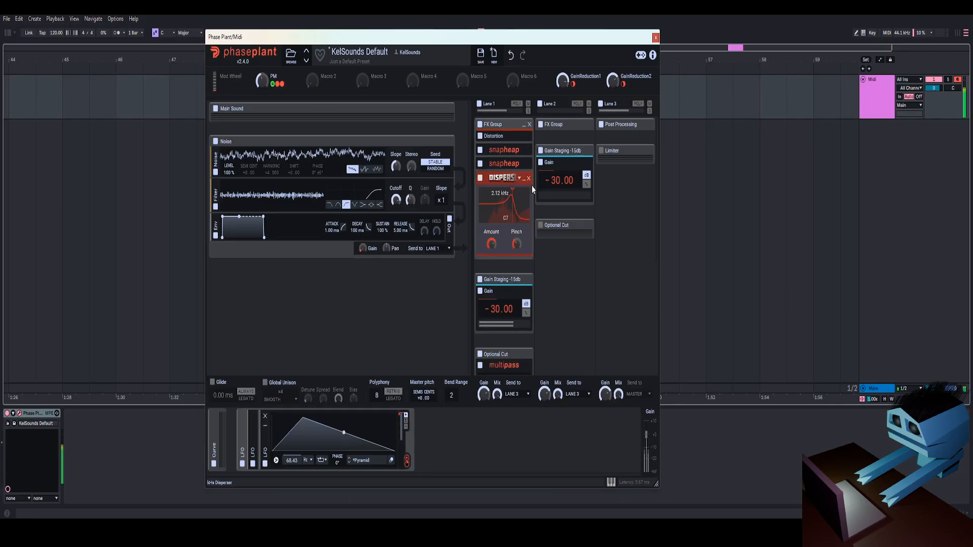
drag(513, 217, 522, 213)
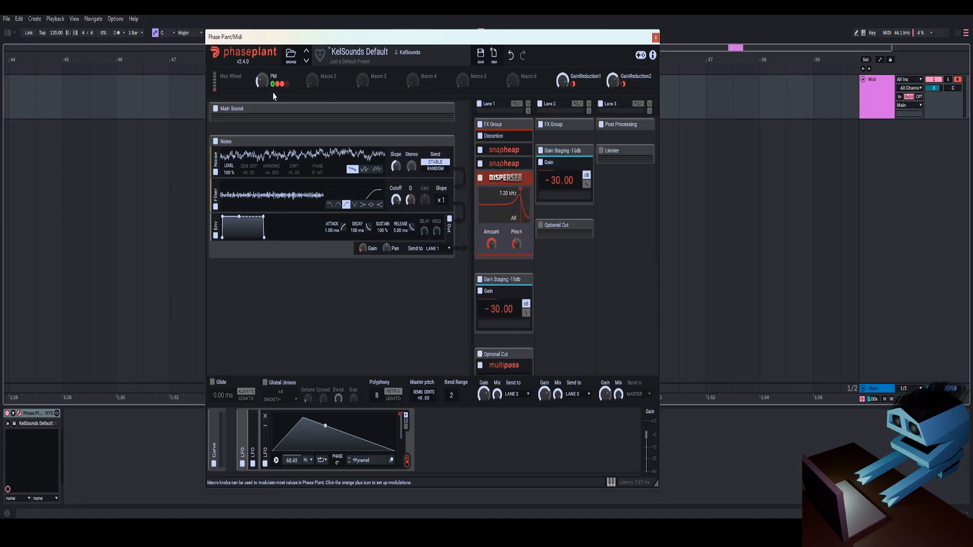
Compare the sound with the Disperser on and bypassed while sweeping the PM macro, and remove the Disperser
drag(262, 81, 262, 48)
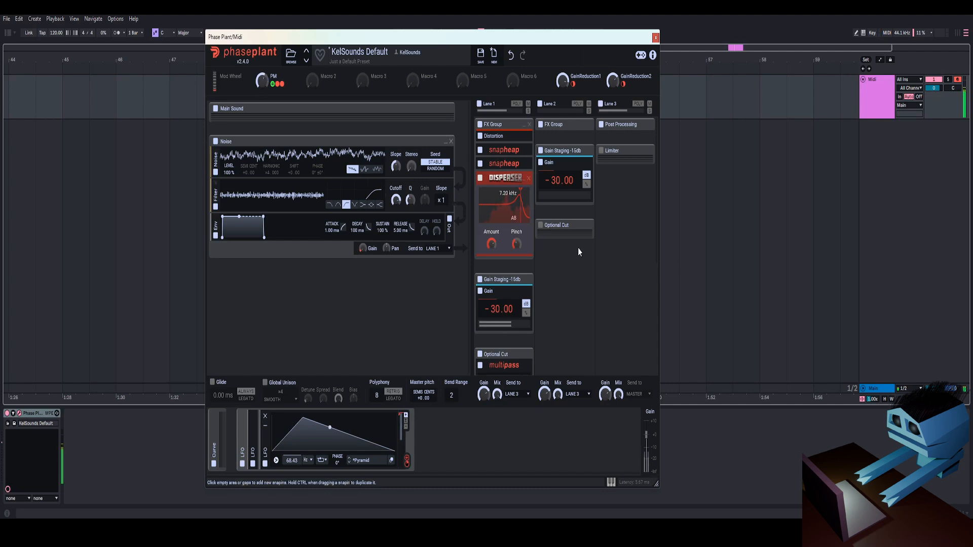
click(479, 177)
drag(260, 87, 260, 114)
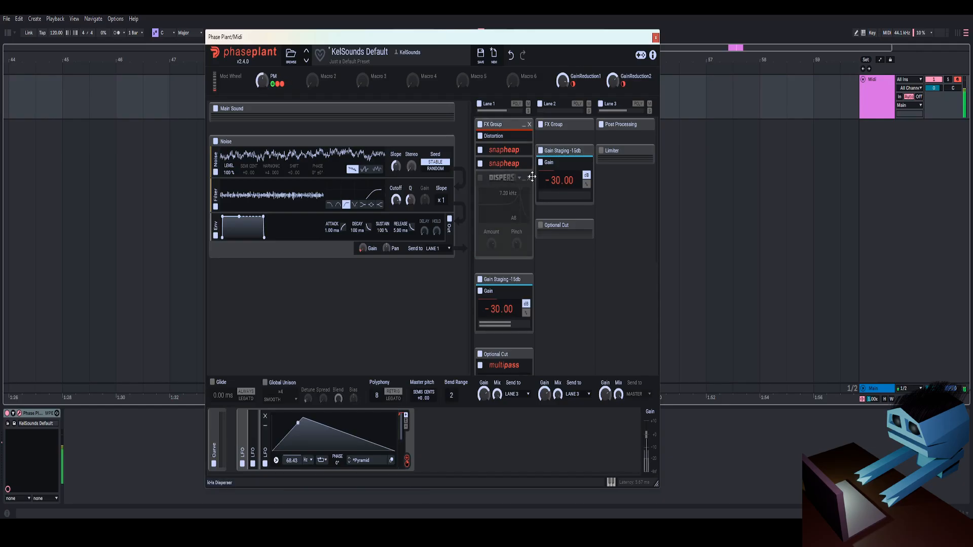
click(529, 181)
Add a third Snap Heap to Lane 1's FX Group and make its first two buses parallel
click(527, 173)
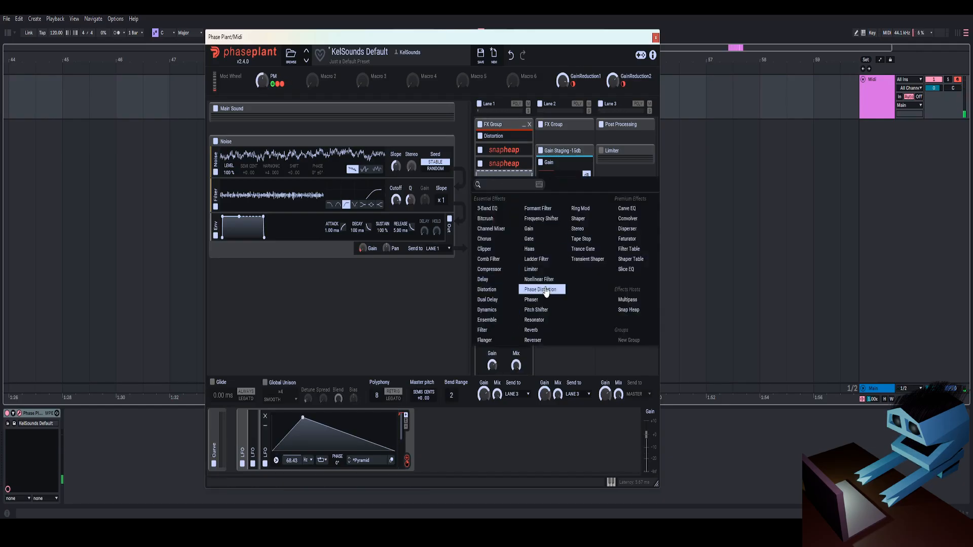
click(628, 310)
click(578, 282)
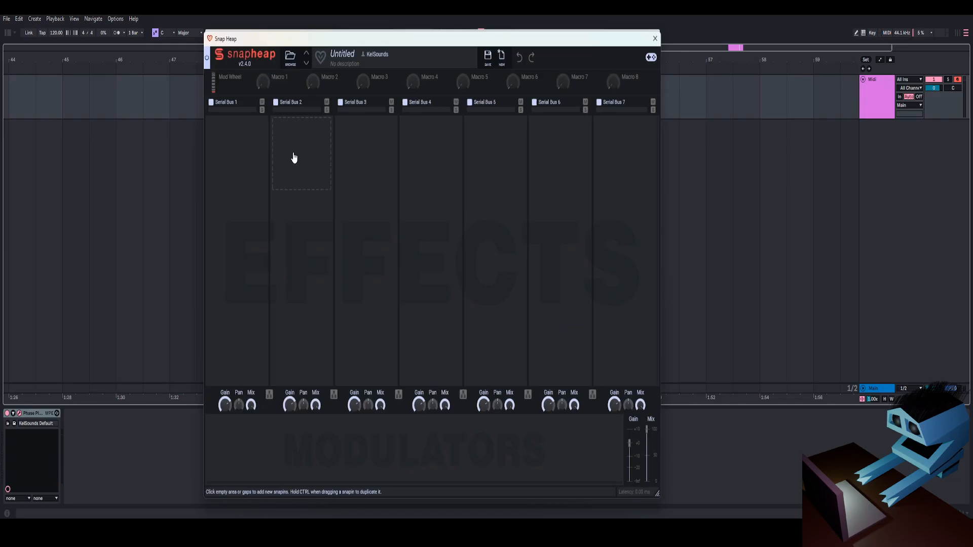
click(267, 395)
Add a Delay to Parallel Bus 1a with a 12.4 ms time, increased feedback and full mix
click(242, 187)
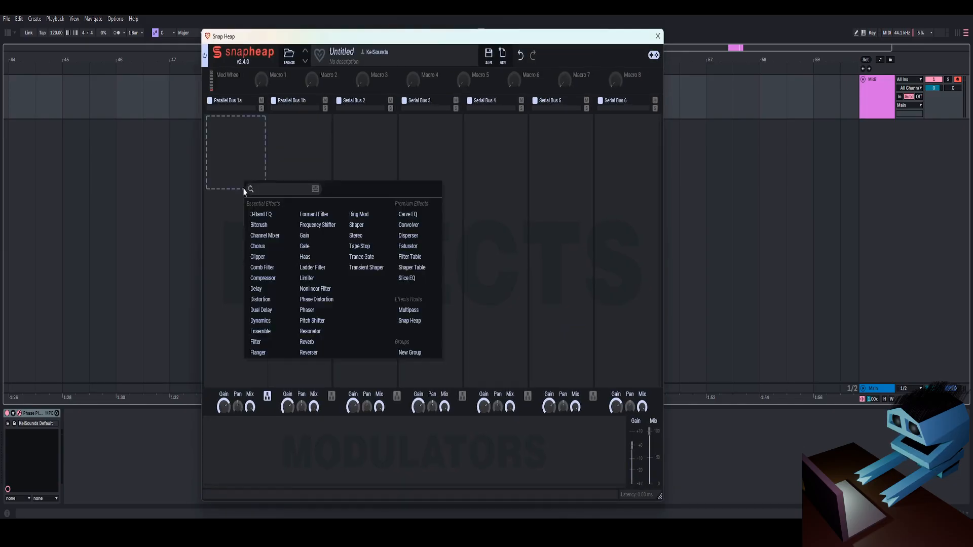
click(263, 289)
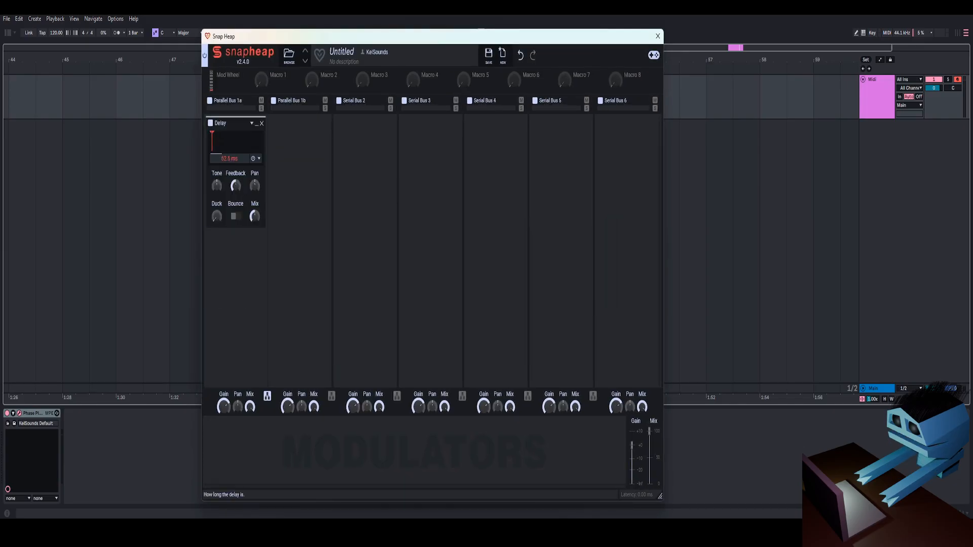
drag(211, 142, 210, 142)
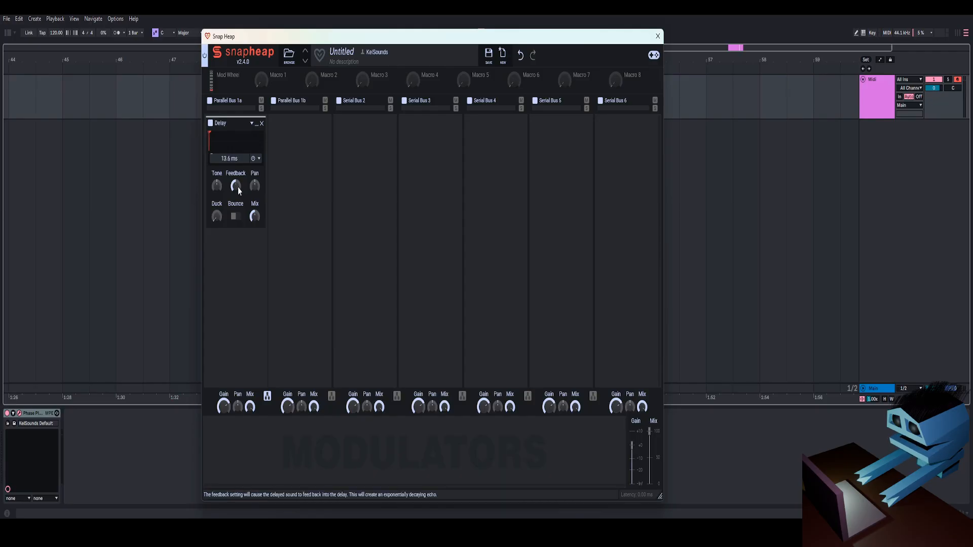
drag(254, 216, 651, 48)
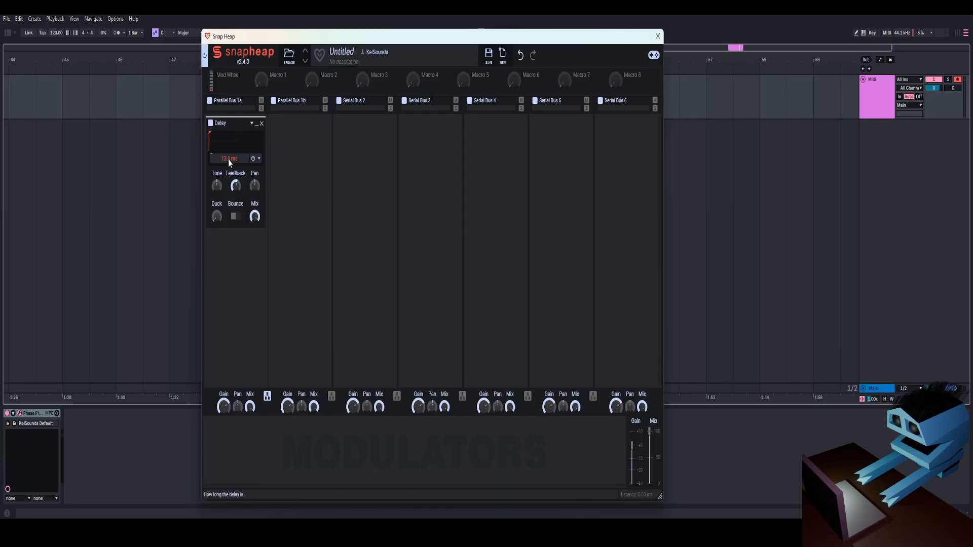
click(658, 36)
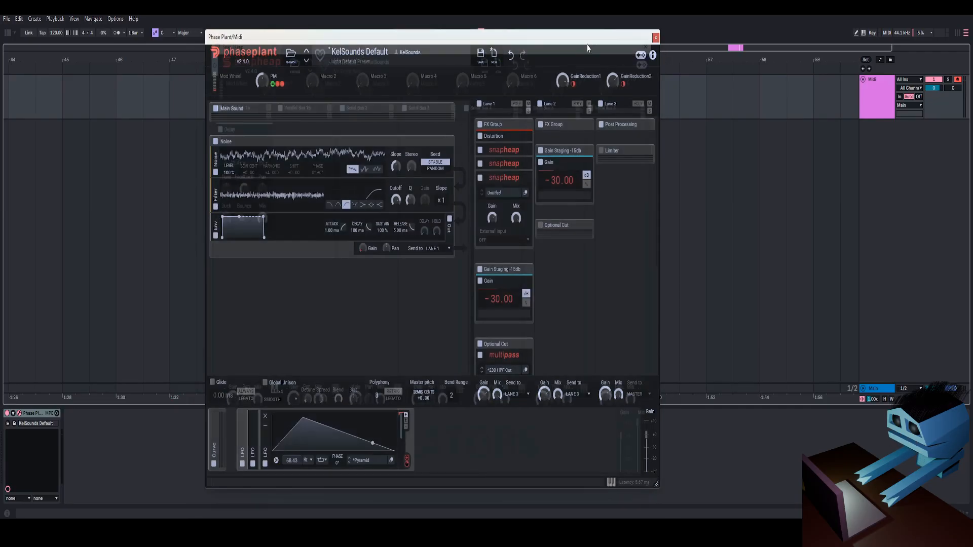
click(526, 193)
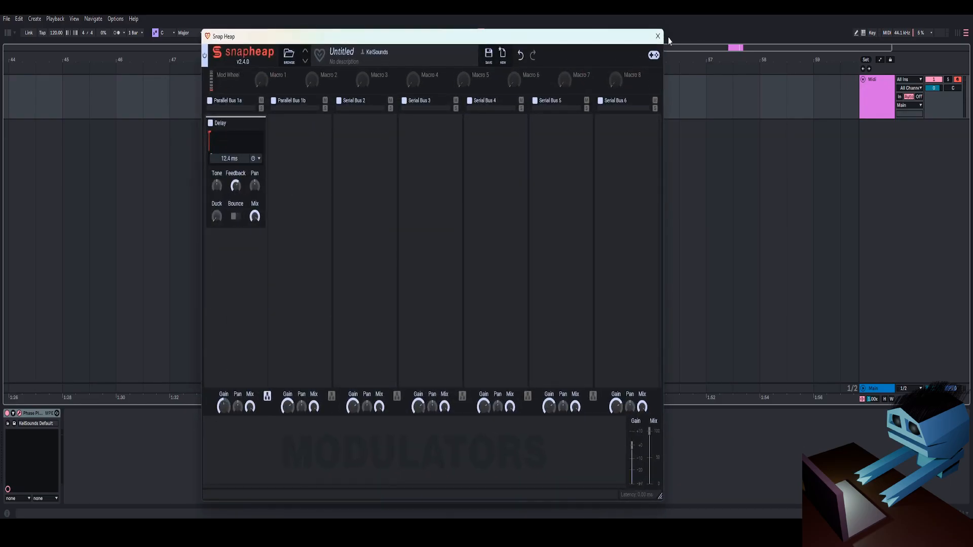
click(657, 36)
Audition the short parallel delay by sweeping the PM macro with its Snap Heap editor open and closed
drag(264, 80, 264, 68)
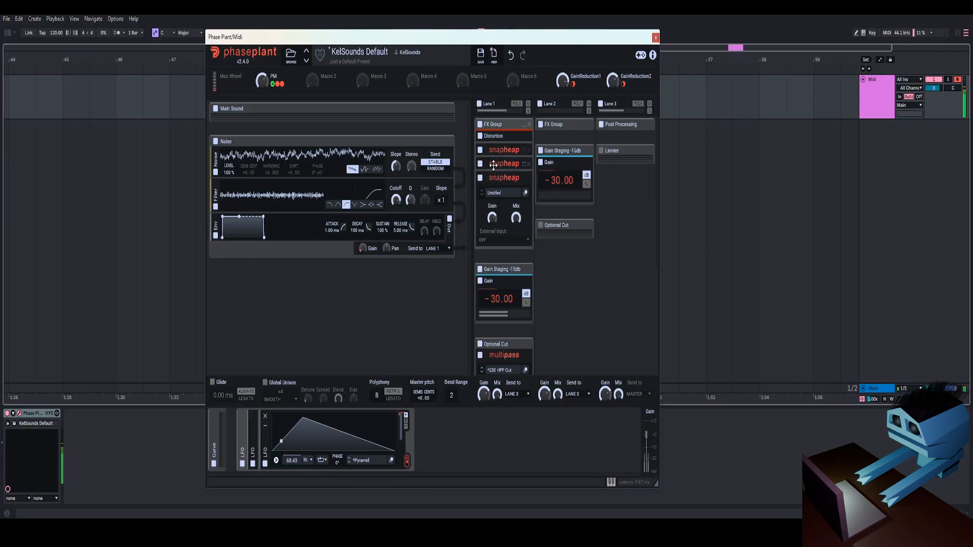
click(525, 194)
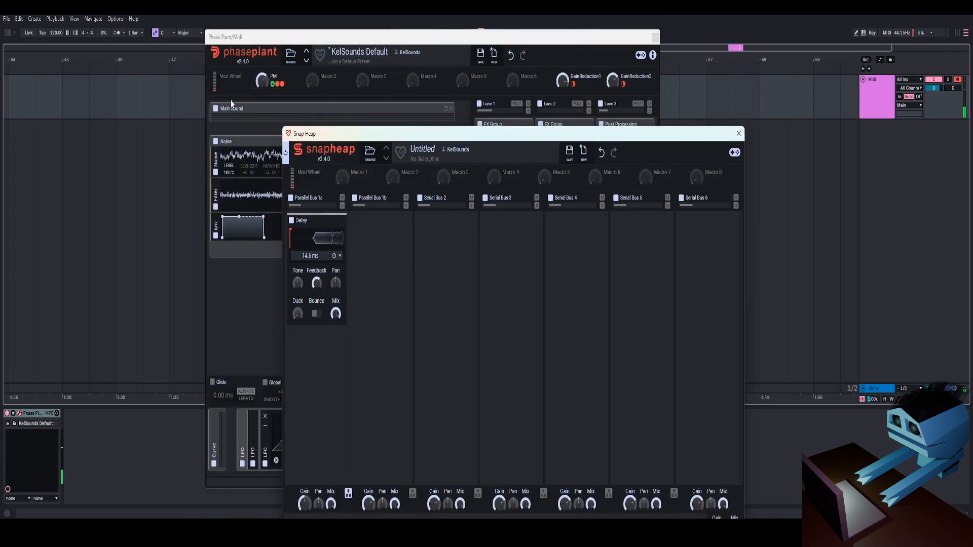
click(231, 103)
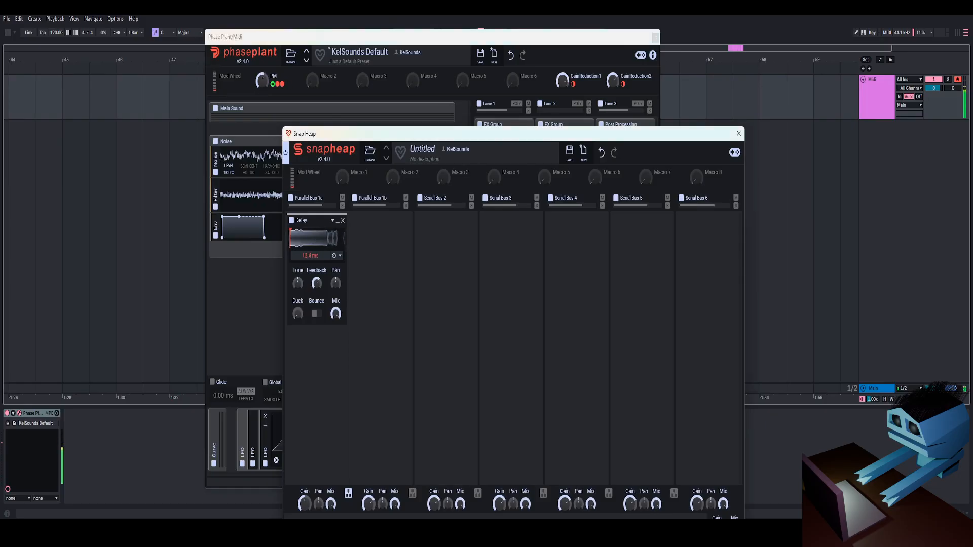
drag(262, 80, 262, 78)
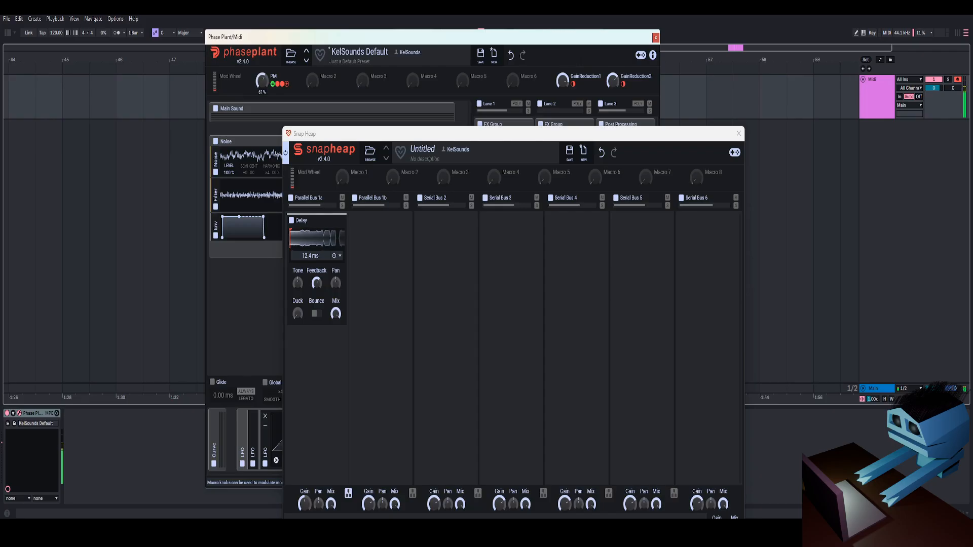
drag(543, 136, 457, 39)
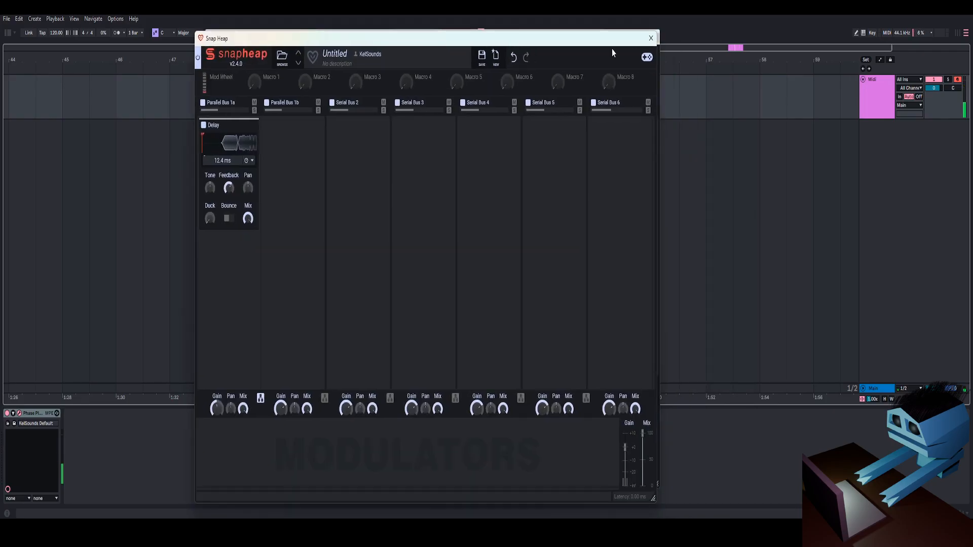
click(652, 37)
drag(262, 81, 262, 131)
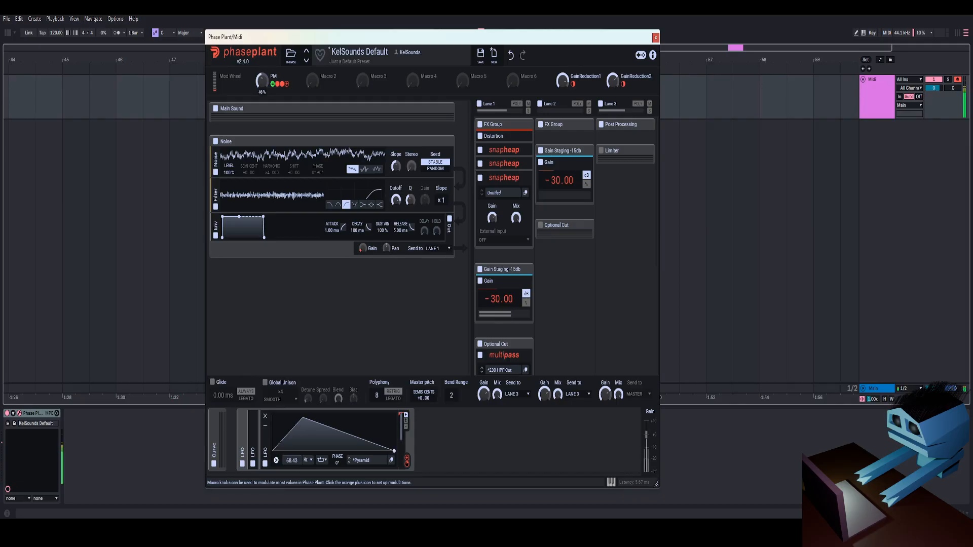
Collapse the delay Snap Heap in Lane 1 and raise the PM macro to audition the effect chain
click(524, 181)
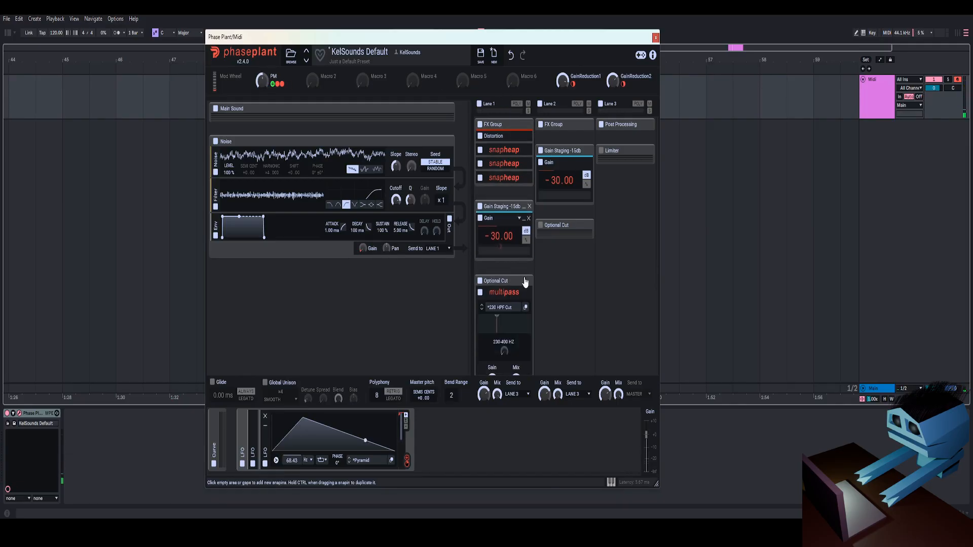
scroll(523, 311, down, 1)
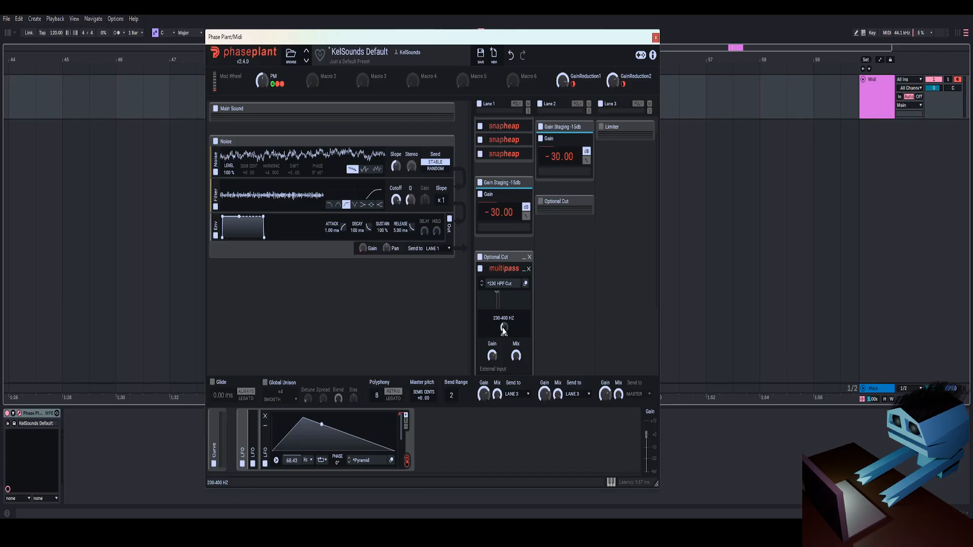
mouse_move(262, 80)
mouse_down()
mouse_move(262, 51)
mouse_move(262, 65)
mouse_up()
Try a Ring Mod below the delay Snap Heap, with the PM macro modulating its frequency
click(503, 162)
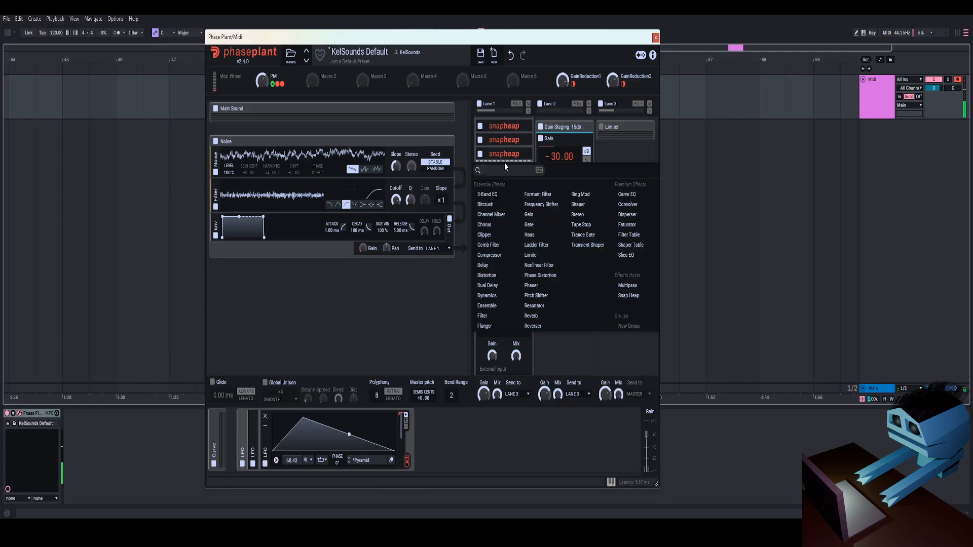
click(580, 194)
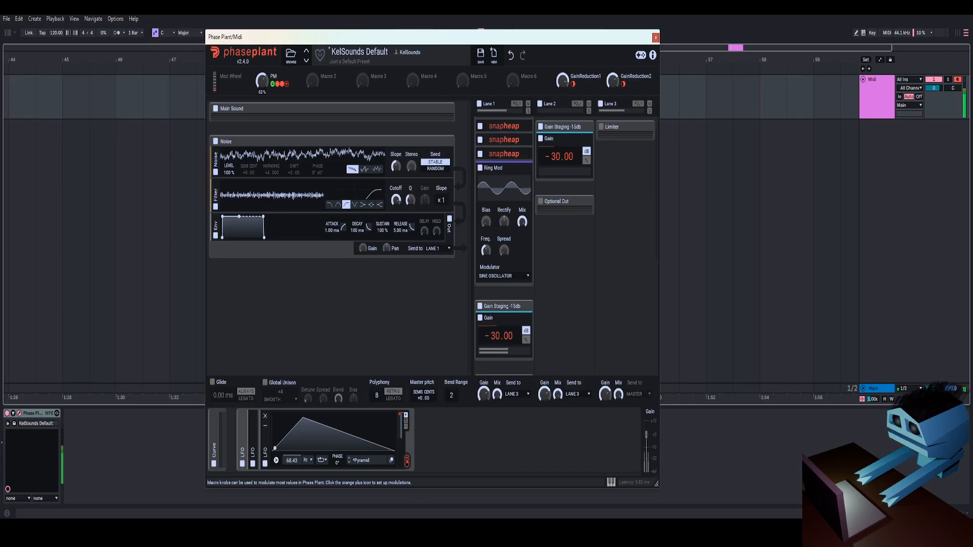
click(287, 84)
drag(486, 260, 483, 249)
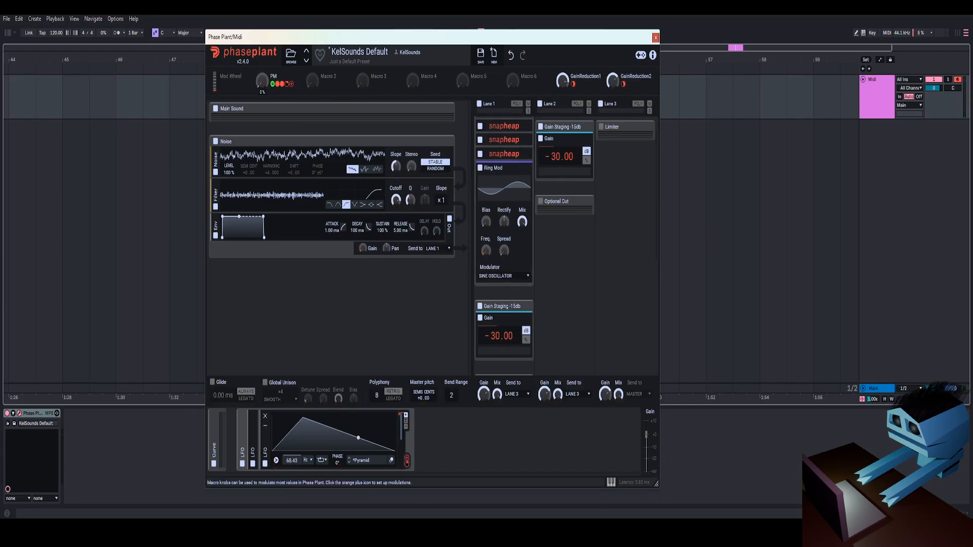
drag(262, 81, 262, 42)
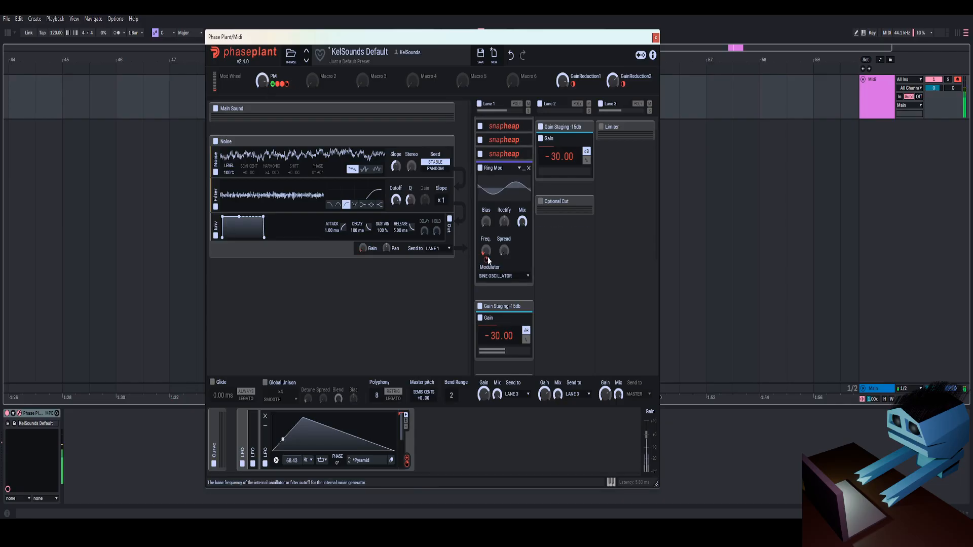
Adjust the PM macro's modulation depth on the Ring Mod frequency while sweeping the macro, and remove the Ring Mod
drag(486, 260, 486, 256)
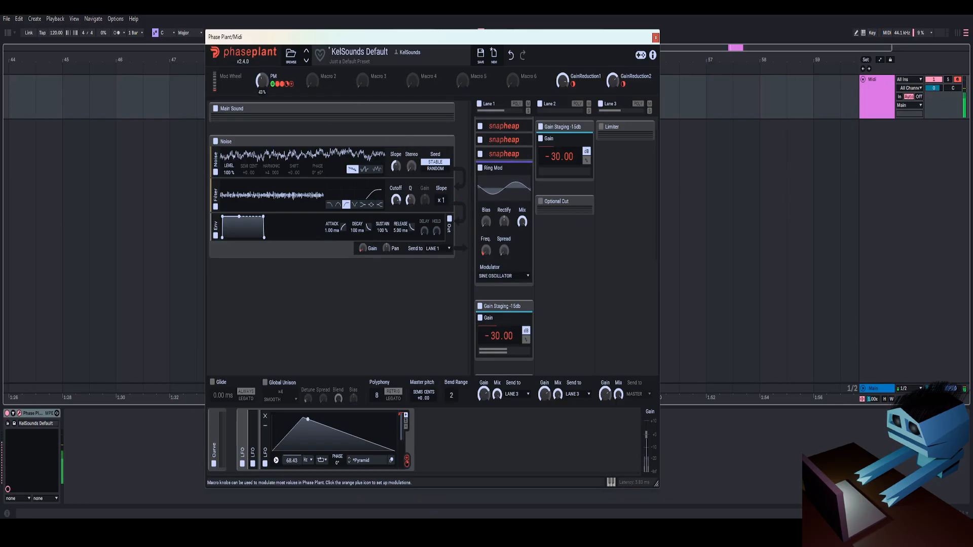
drag(262, 81, 262, 94)
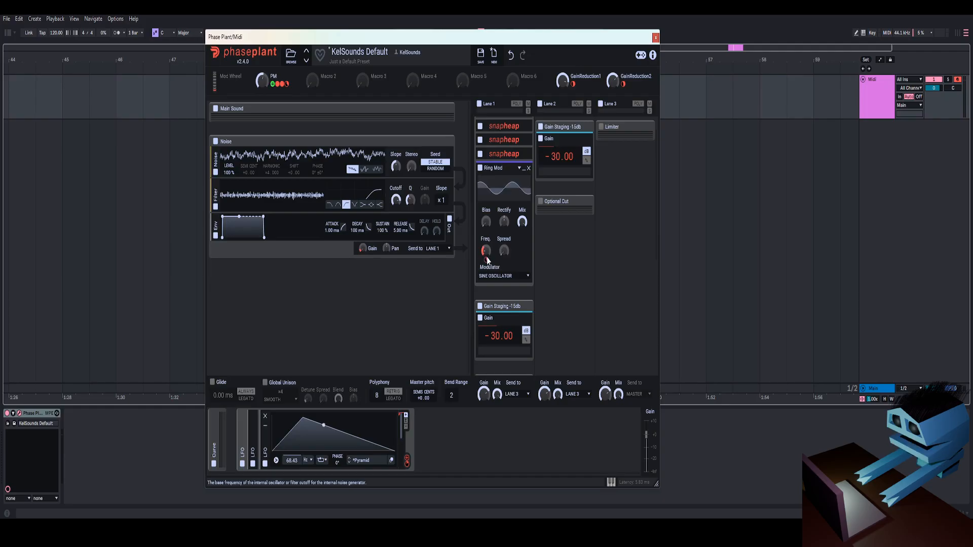
drag(485, 260, 486, 266)
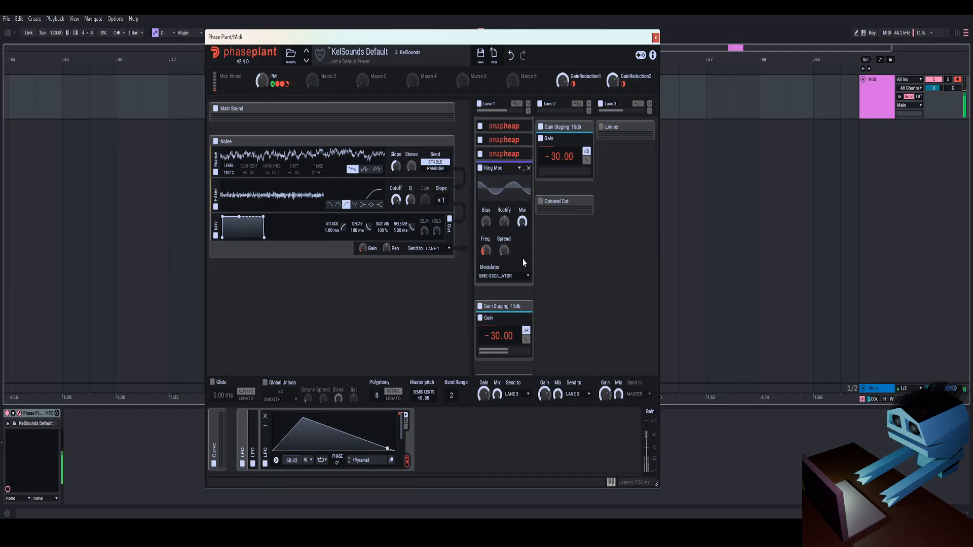
click(529, 167)
click(499, 172)
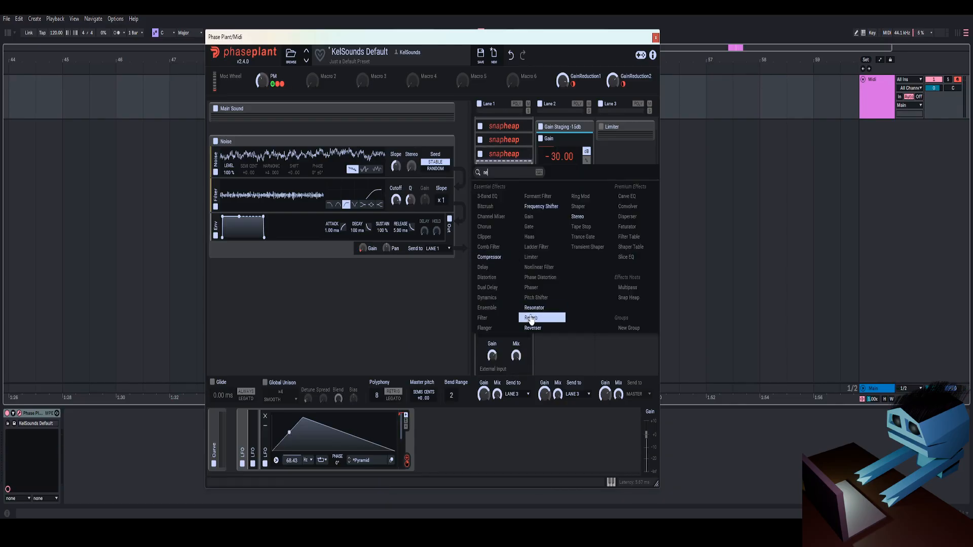
click(532, 312)
click(528, 168)
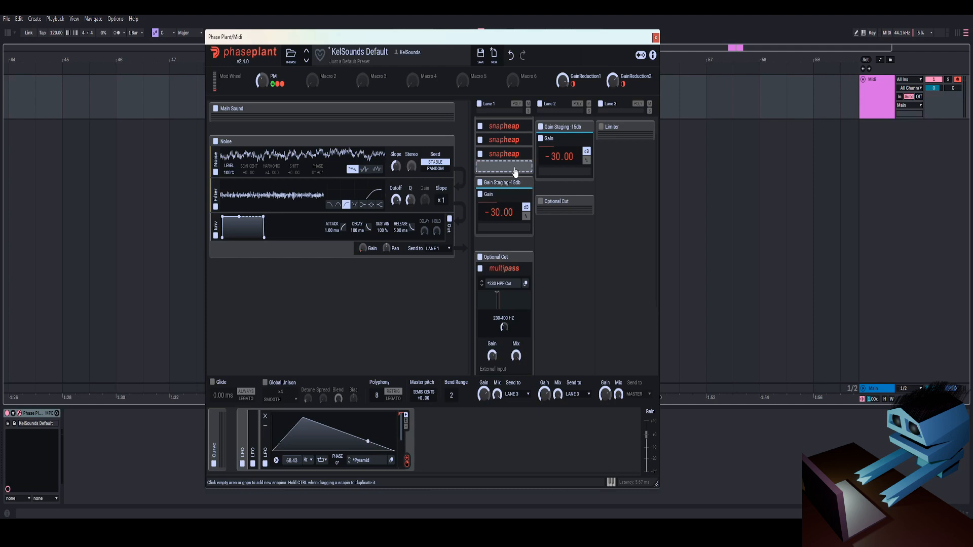
Add a Resonator below the Snap Heaps in Lane 1, lower its pitch to G 4, and adjust its intensity and mix
click(508, 163)
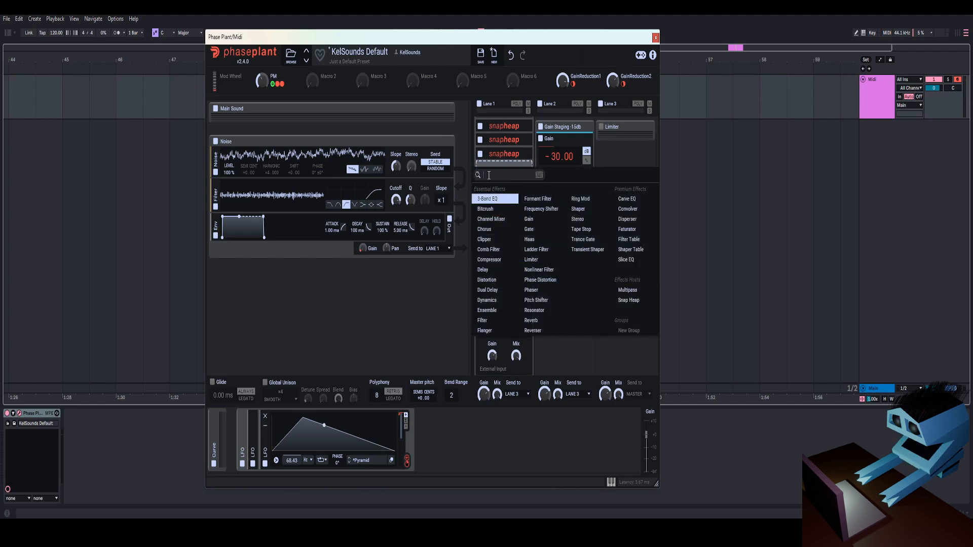
text(re)
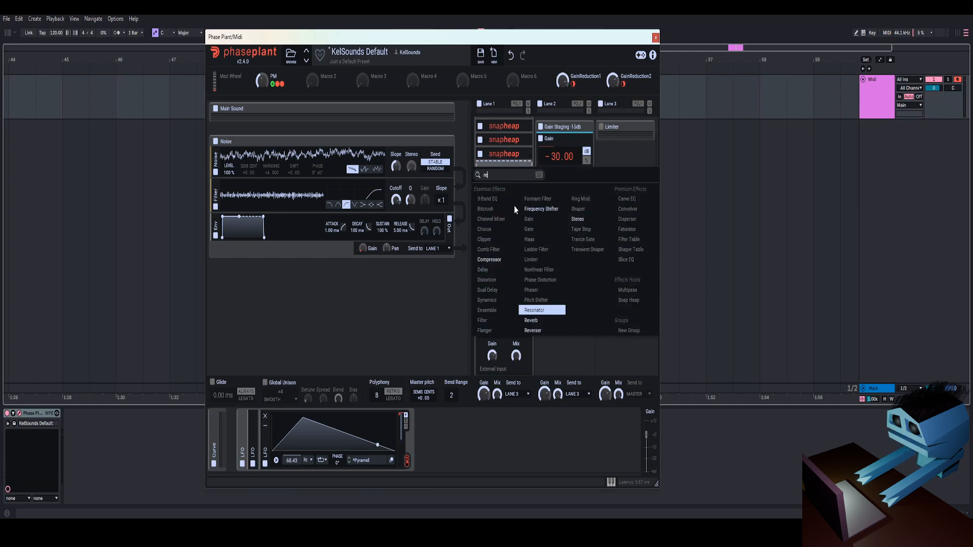
click(531, 310)
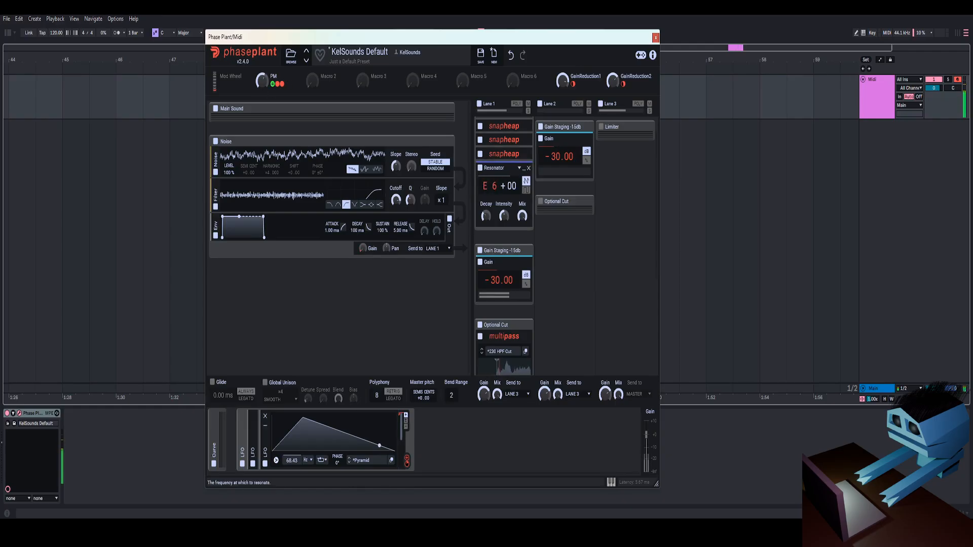
drag(489, 186, 490, 175)
drag(501, 216, 493, 174)
drag(521, 216, 522, 238)
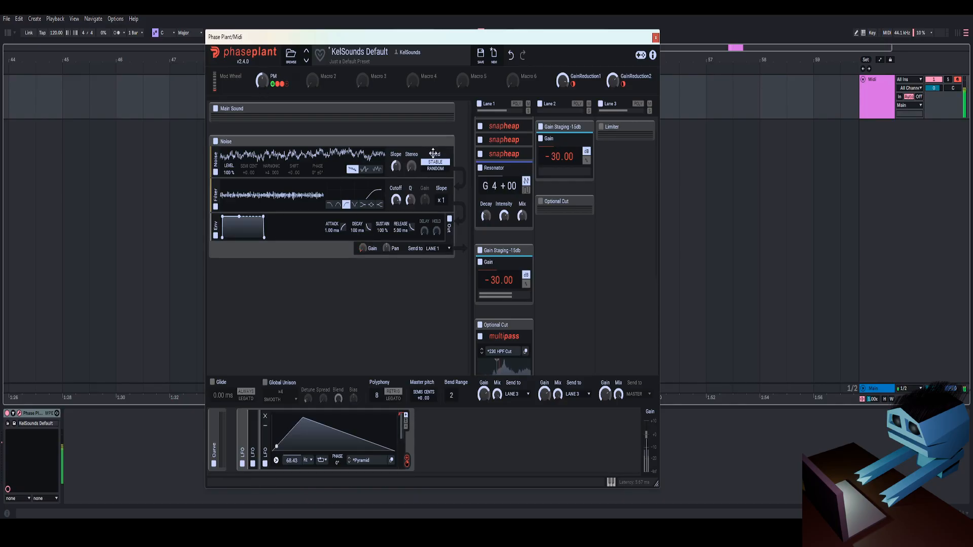
Tune the Resonator by ear to D#2, adjusting its intensity and auditioning it with the PM macro
mouse_move(490, 185)
mouse_down()
mouse_move(490, 175)
mouse_move(490, 195)
mouse_up()
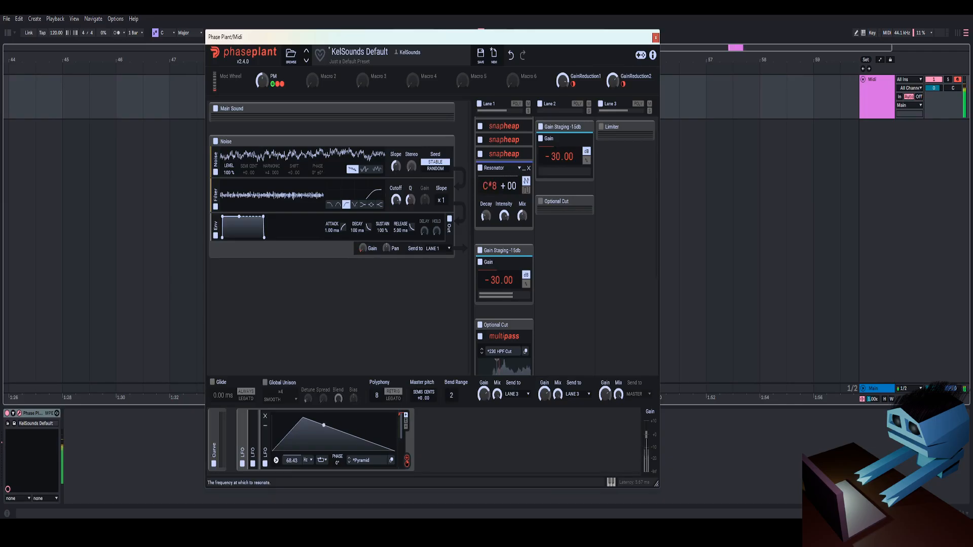
drag(490, 185, 490, 192)
drag(489, 186, 489, 181)
drag(504, 216, 503, 211)
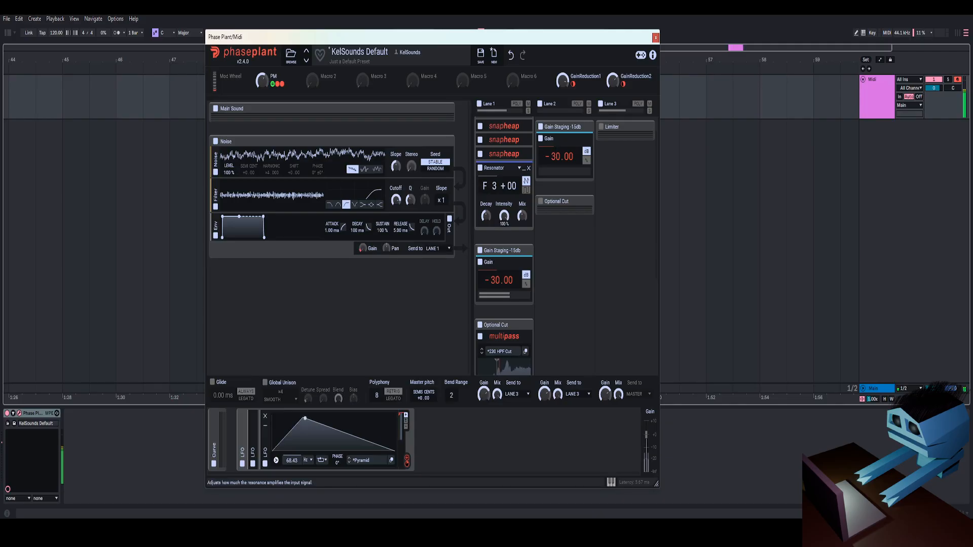
drag(262, 81, 262, 83)
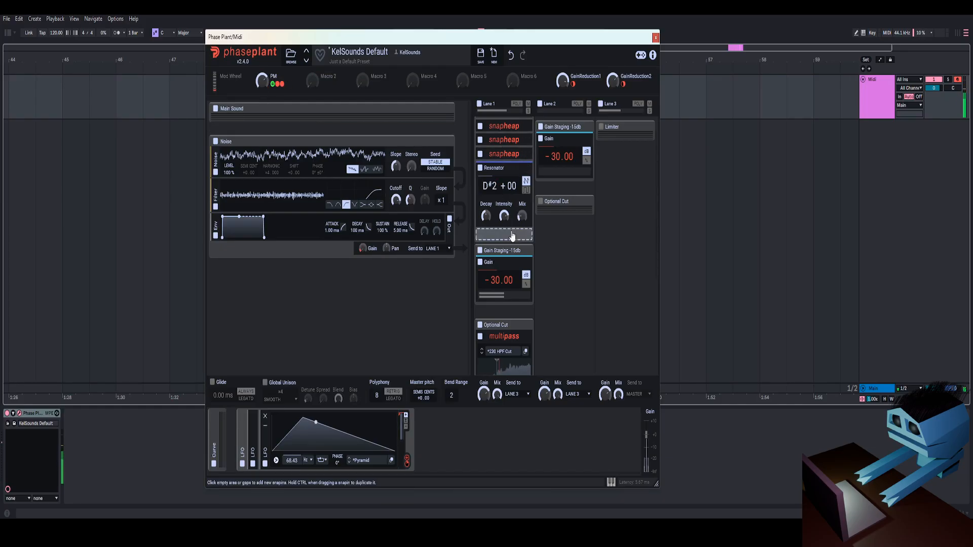
Add an Overdrive Distortion below the Resonator, lower its mix, and collapse the Resonator
click(503, 231)
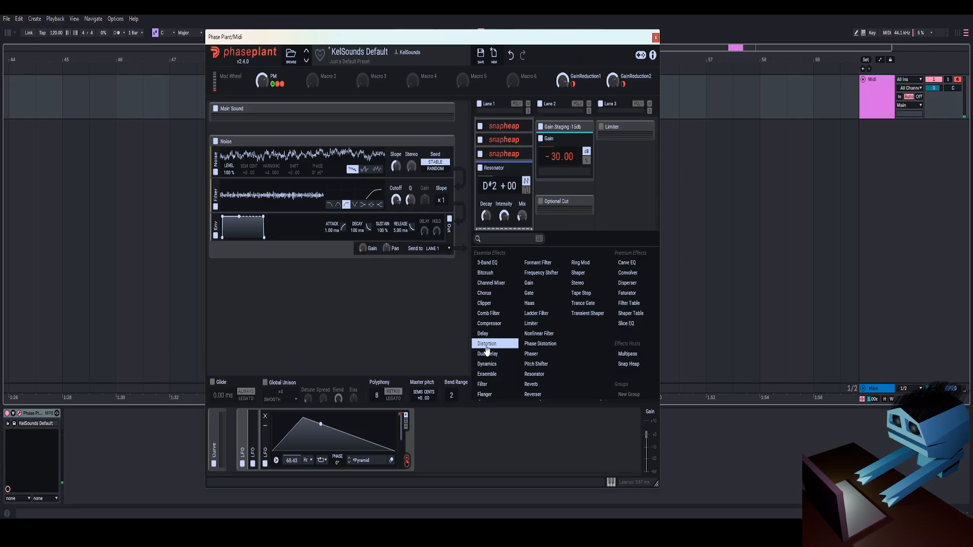
click(487, 345)
drag(521, 332, 522, 349)
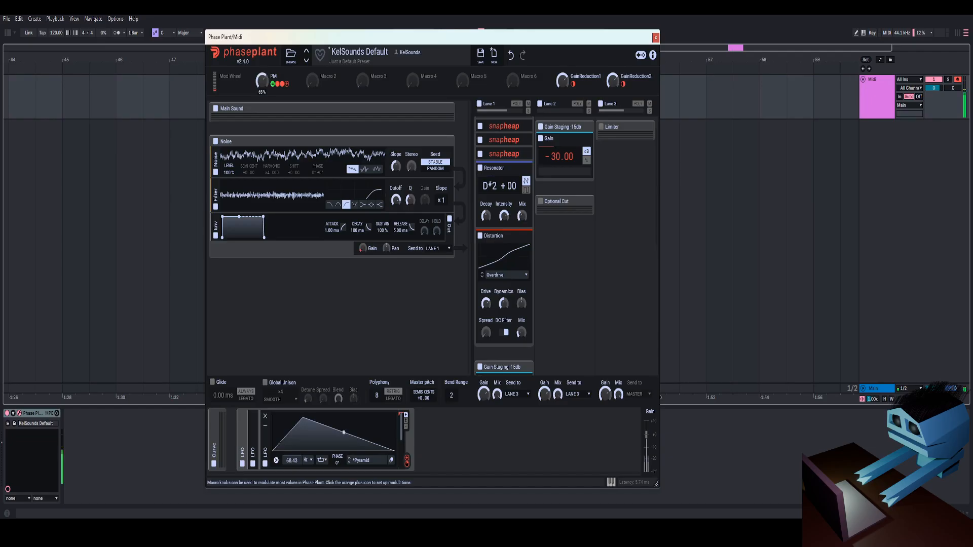
click(525, 172)
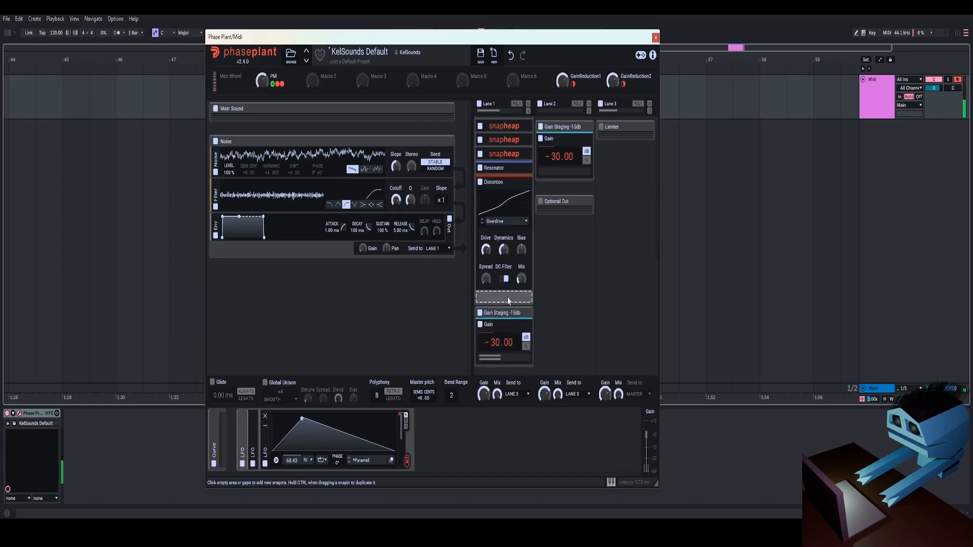
Add a 3-Band EQ below the second Distortion in Lane 1 and collapse both effects
click(506, 297)
click(508, 326)
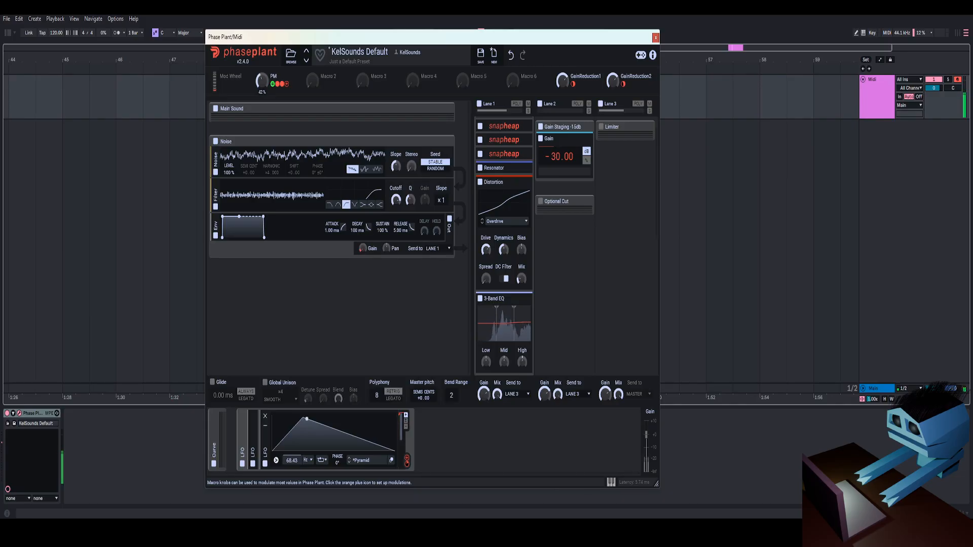
click(523, 183)
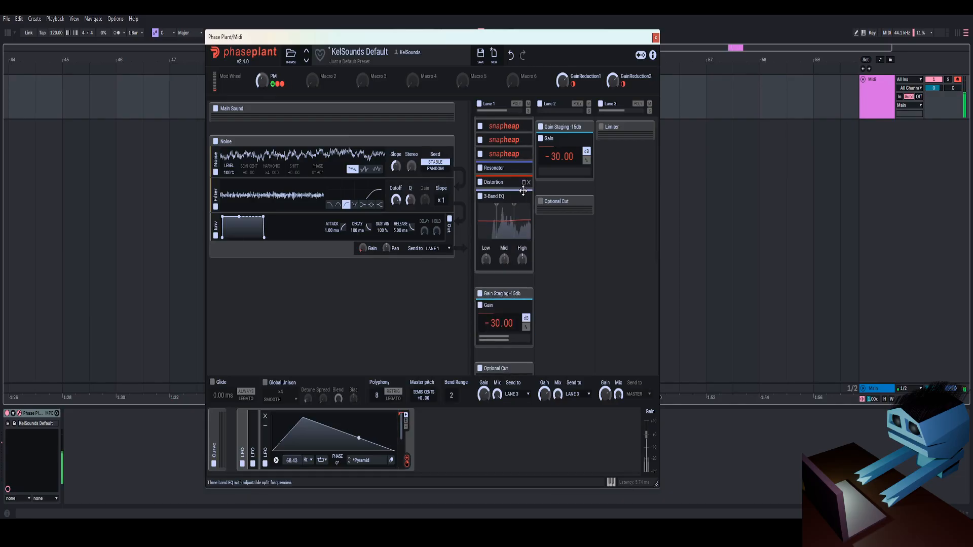
click(524, 198)
Add a Multipass with the factory N.O.T.T. dynamics preset below the 3-Band EQ, audition it with the PM macro, and collapse it
click(504, 204)
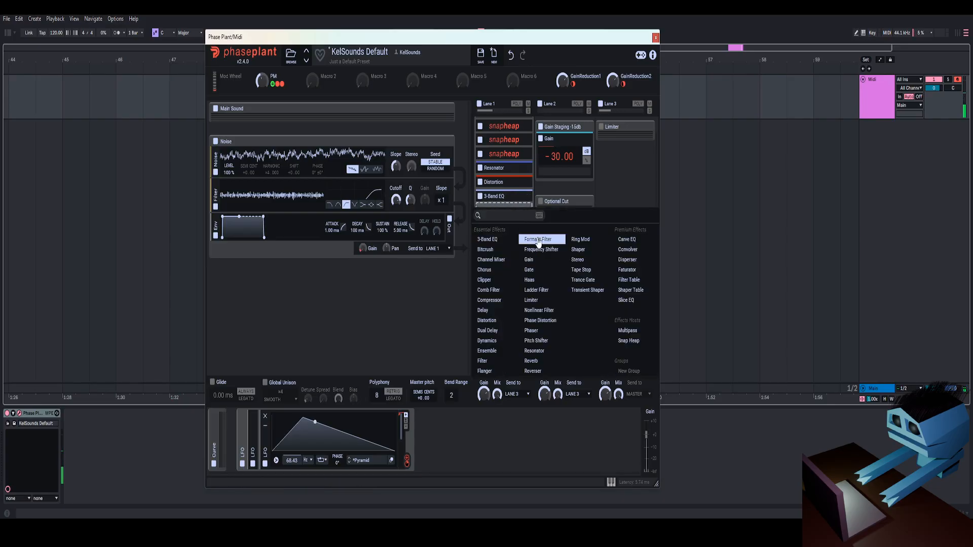
click(627, 330)
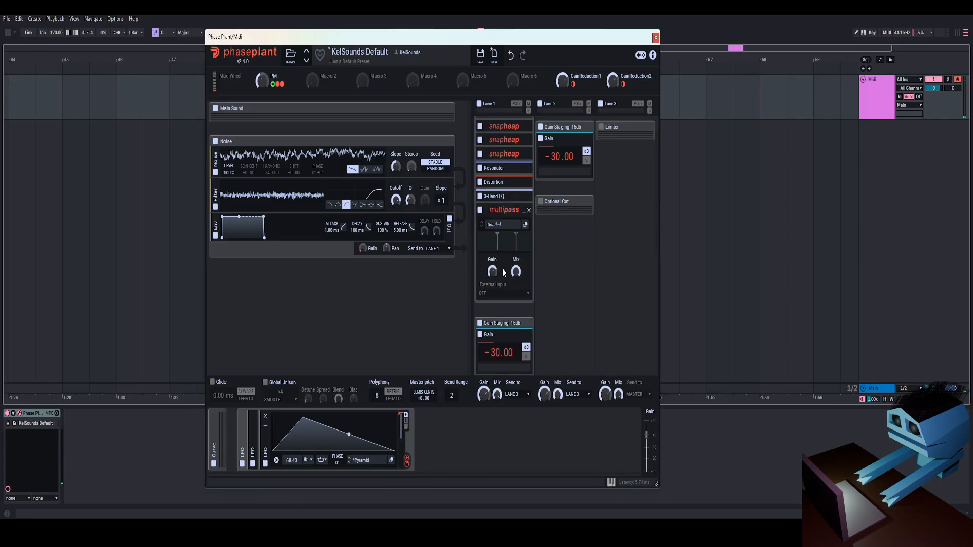
click(493, 226)
click(516, 348)
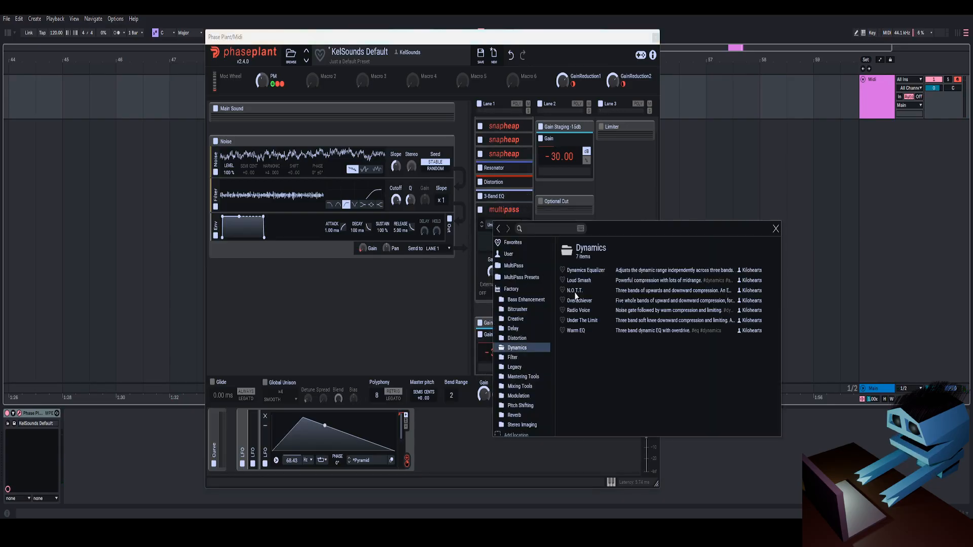
double_click(574, 290)
scroll(506, 278, down, 3)
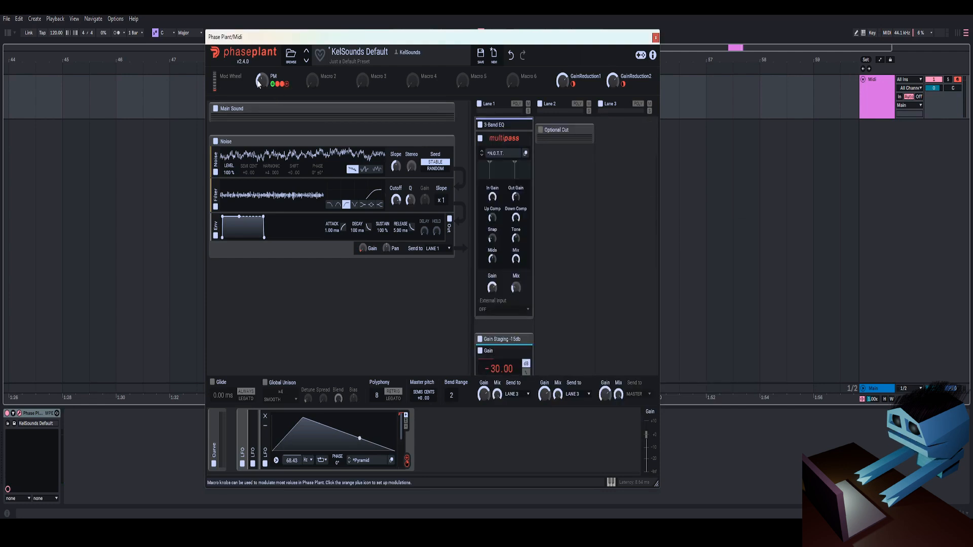
drag(259, 81, 260, 119)
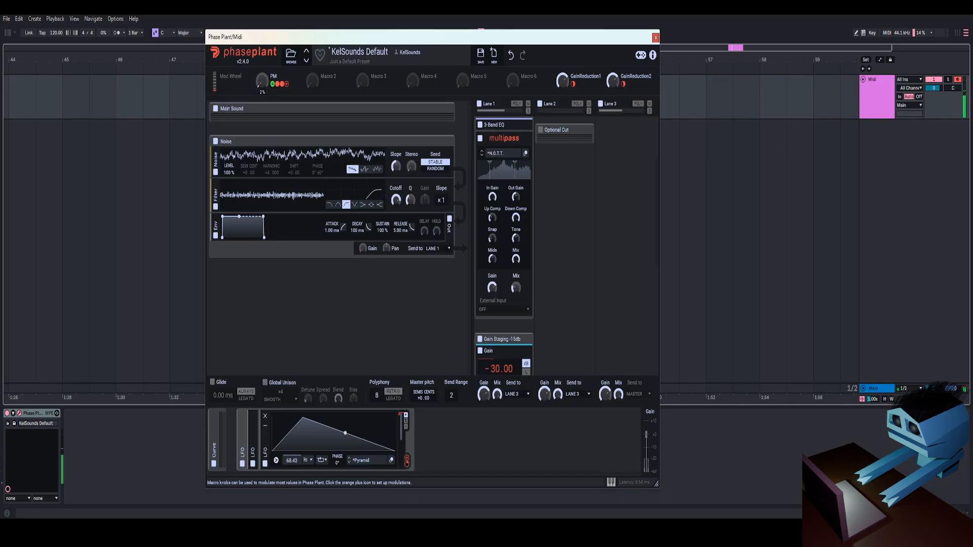
click(526, 138)
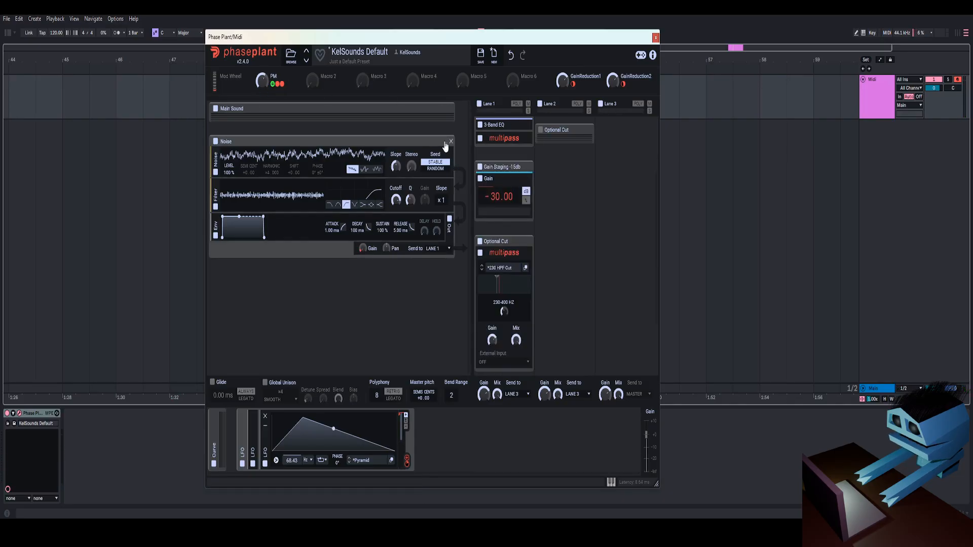
Collapse the Noise group and create a new generator group named Sub below it
click(446, 141)
click(368, 175)
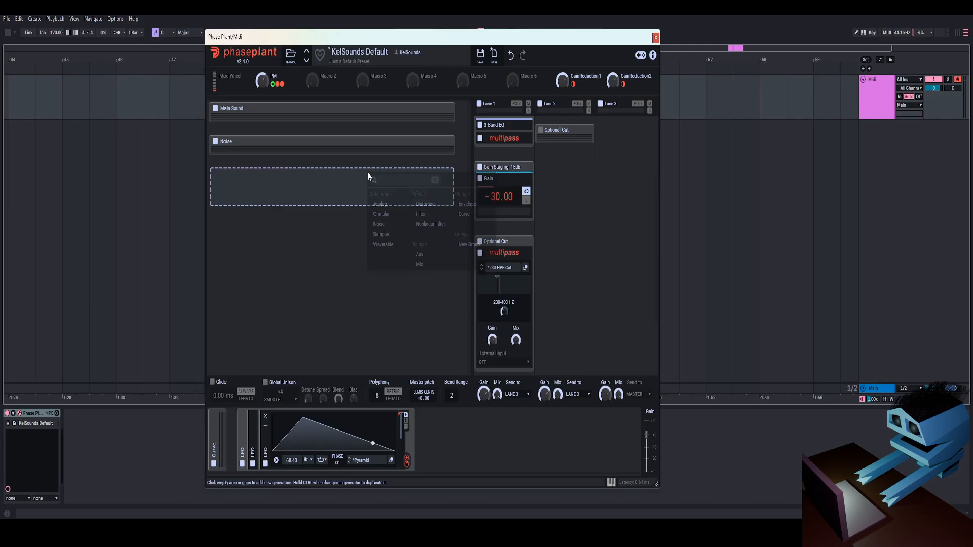
click(489, 245)
double_click(228, 174)
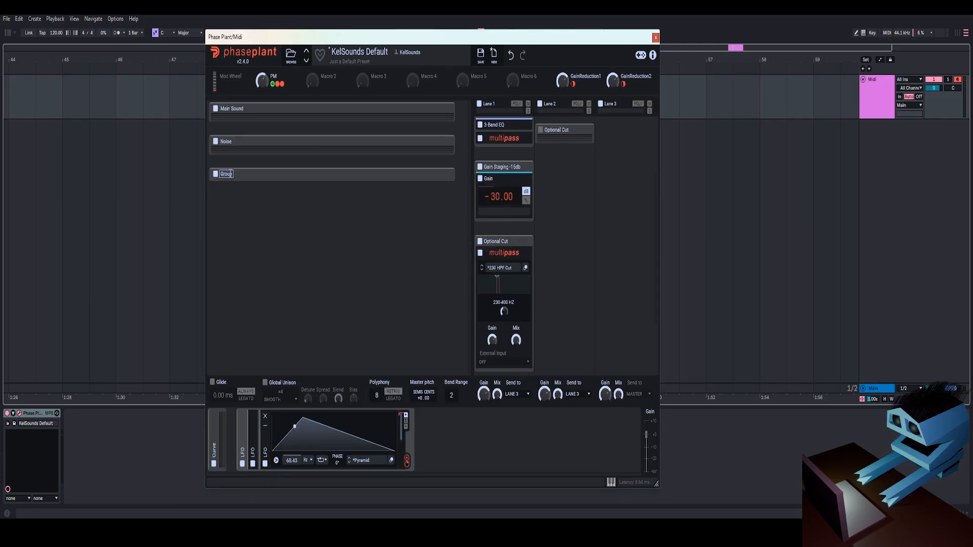
text(Sub)
key(Return)
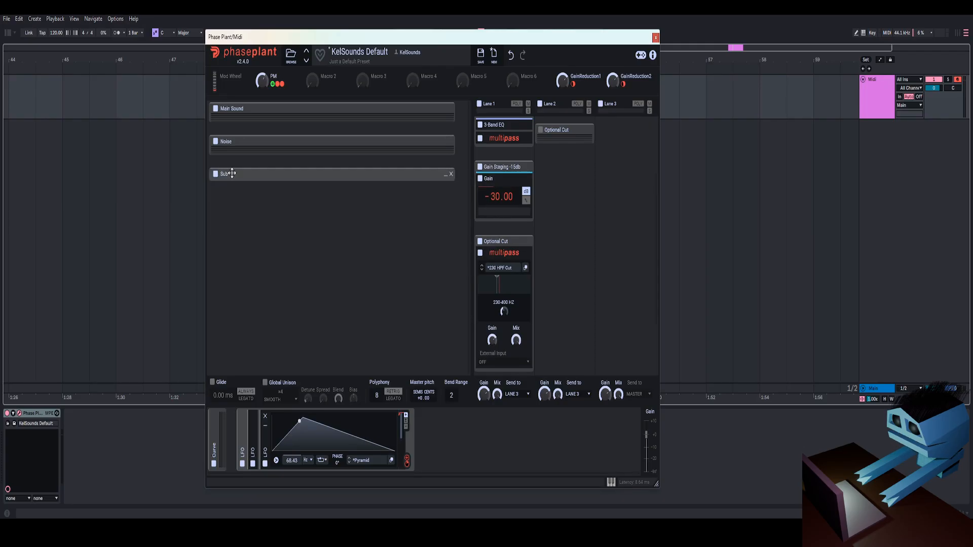
Add a triangle-wave Analog oscillator and an Envelope output to the Sub group, sending the output to Lane 2
click(258, 186)
click(272, 218)
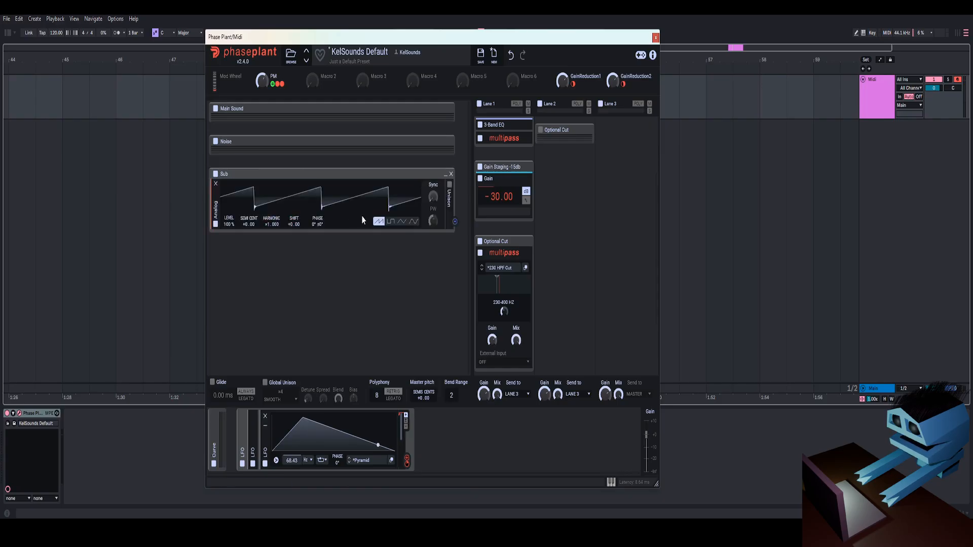
click(402, 221)
click(416, 240)
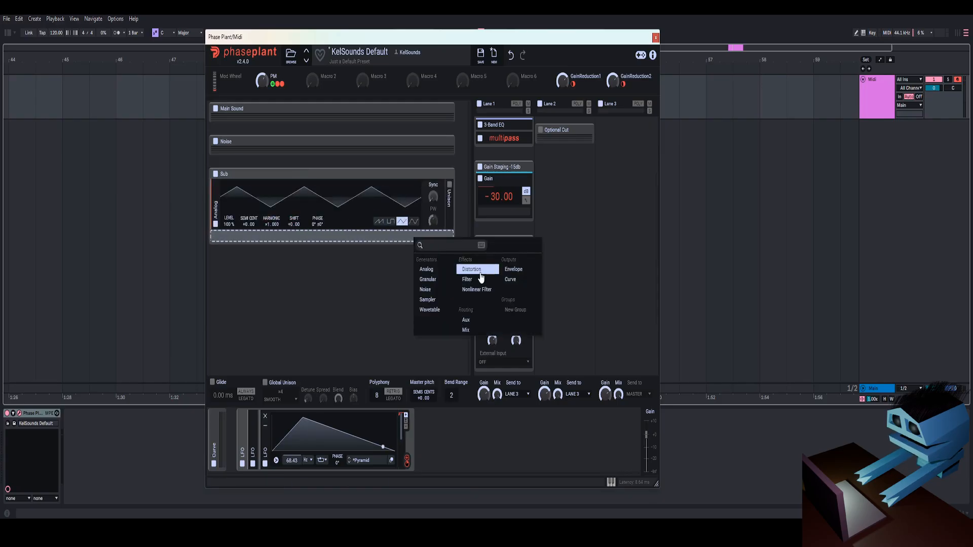
click(514, 269)
click(433, 269)
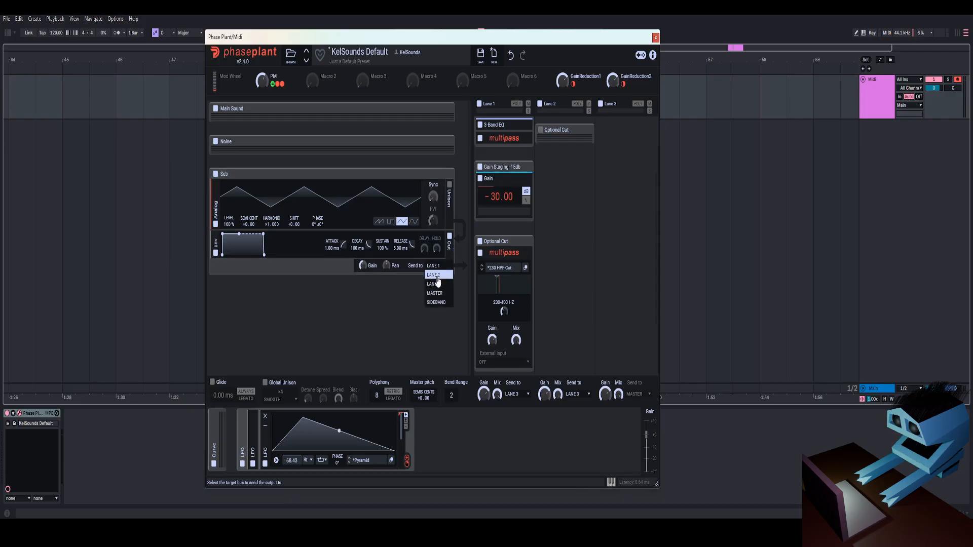
click(436, 286)
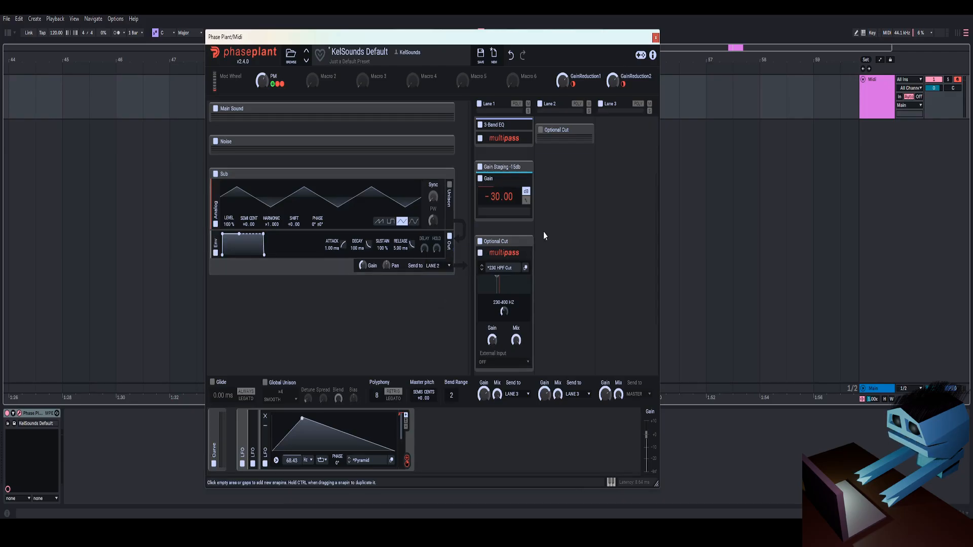
Audition the patch with the sub by sweeping the PM macro, and expand the Main Sound group
drag(262, 80, 262, 74)
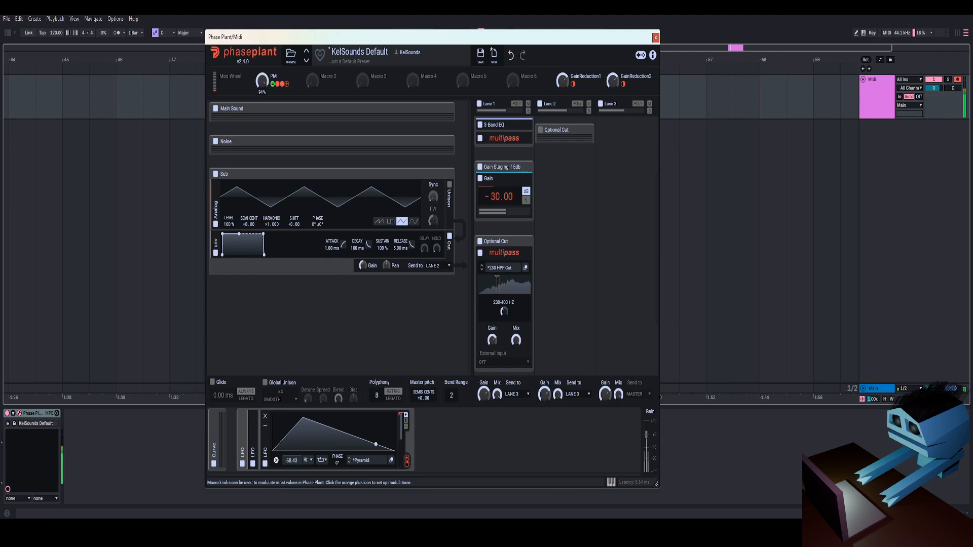
drag(262, 80, 262, 102)
drag(262, 80, 262, 60)
click(448, 113)
double_click(277, 76)
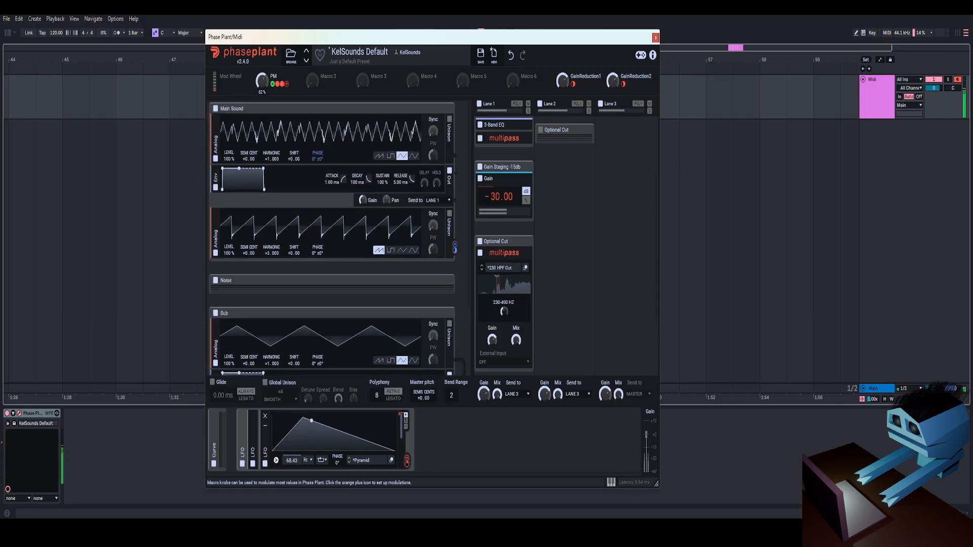
Audition Lane 1's Optional Cut with the PM macro raised, and collapse the lane's Optional Cut and Gain Staging groups
scroll(521, 269, down, 2)
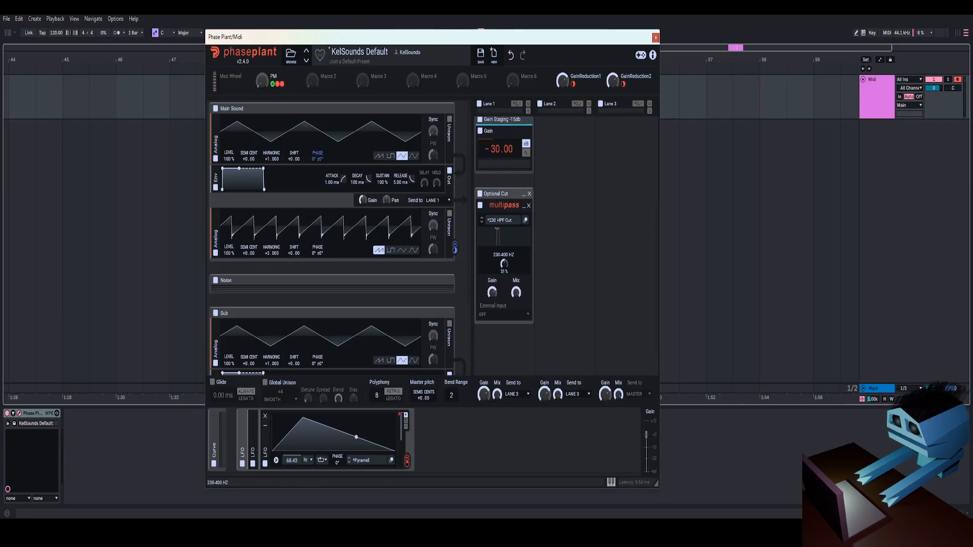
drag(259, 81, 258, 62)
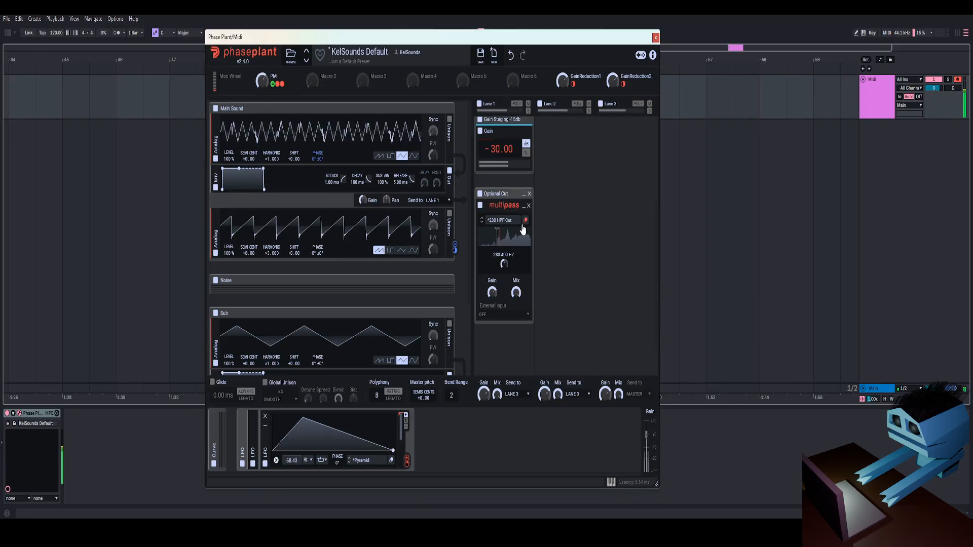
double_click(525, 196)
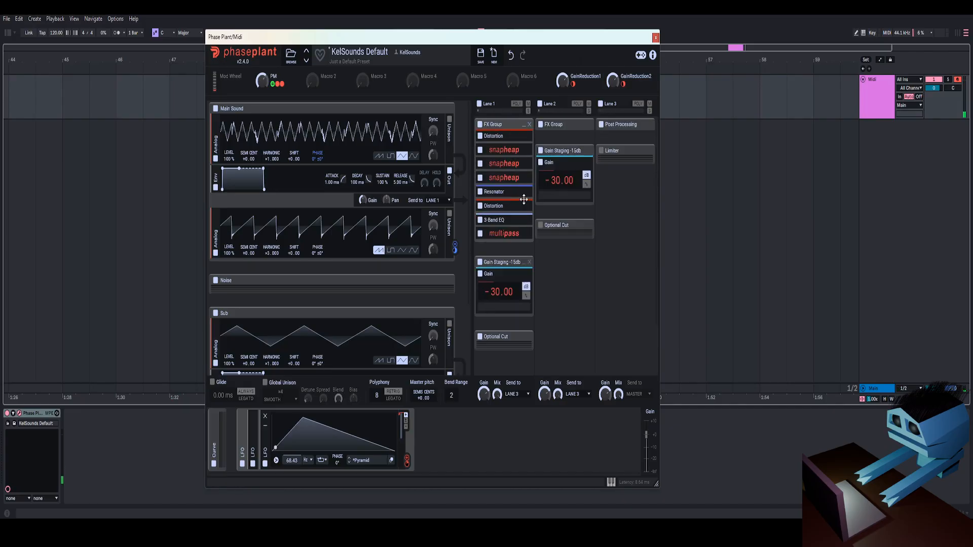
double_click(523, 263)
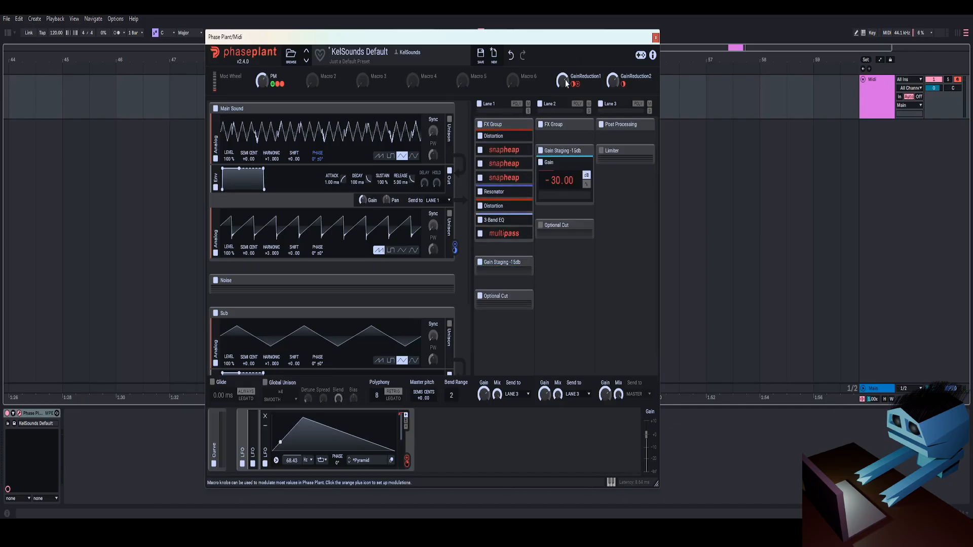
Add an Overdrive Distortion to the FX Group in Lane 2 and raise its drive
click(554, 131)
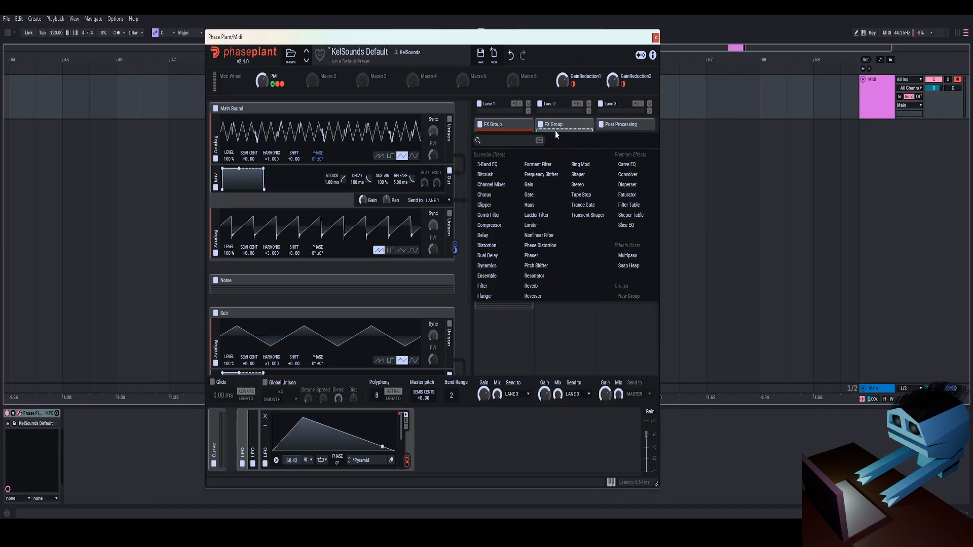
click(490, 246)
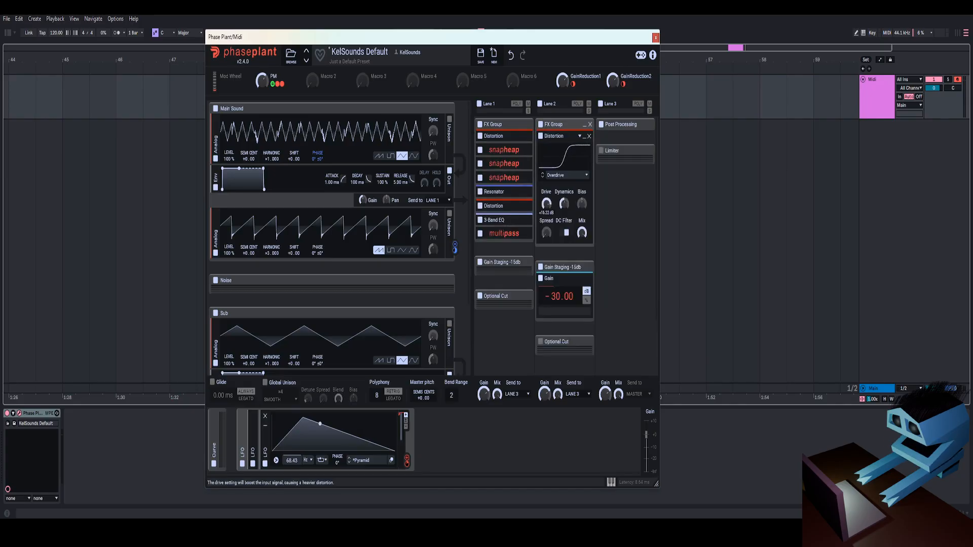
Enable and expand Lane 2's Optional Cut group, lower its low-pass filter cutoff, and audition it with the PM macro
click(540, 343)
scroll(552, 331, down, 3)
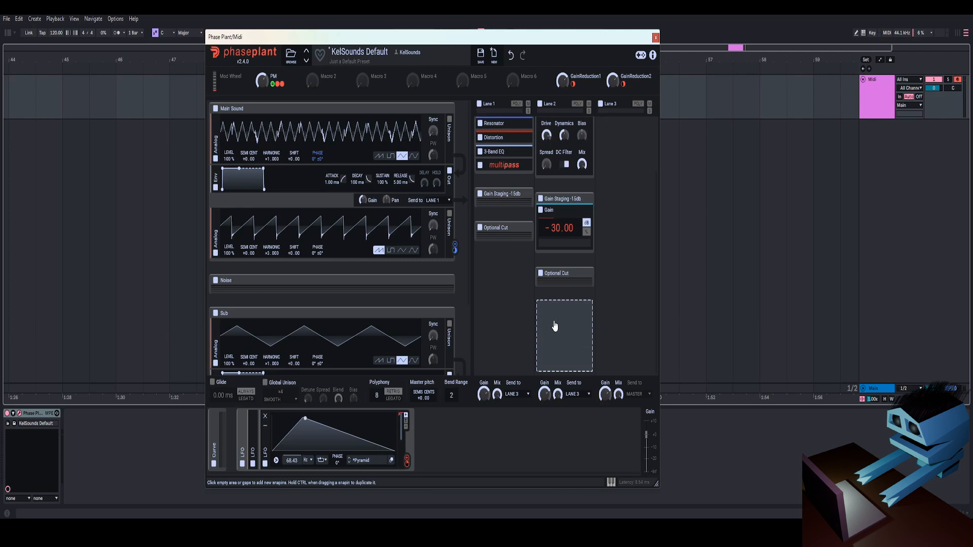
click(584, 273)
scroll(554, 294, down, 3)
right_click(548, 266)
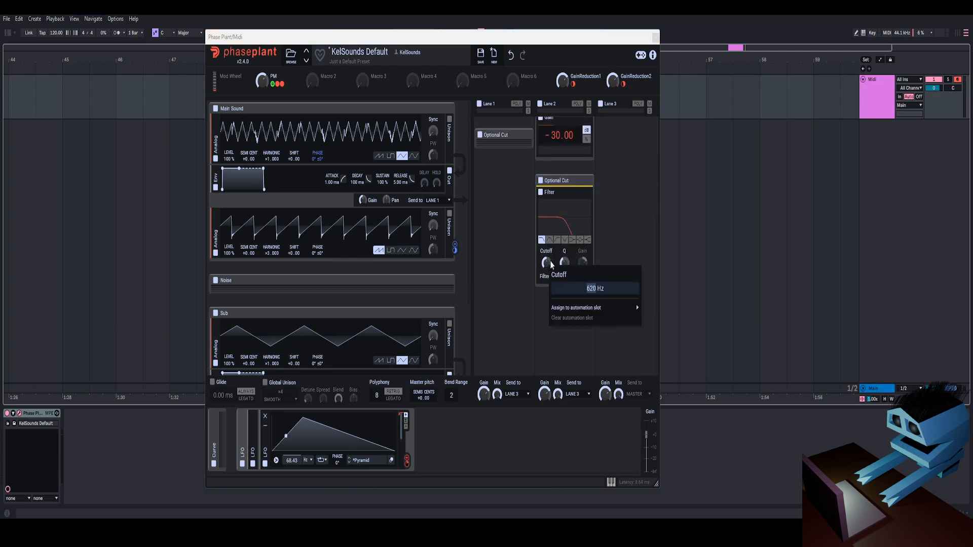
text(25)
key(Return)
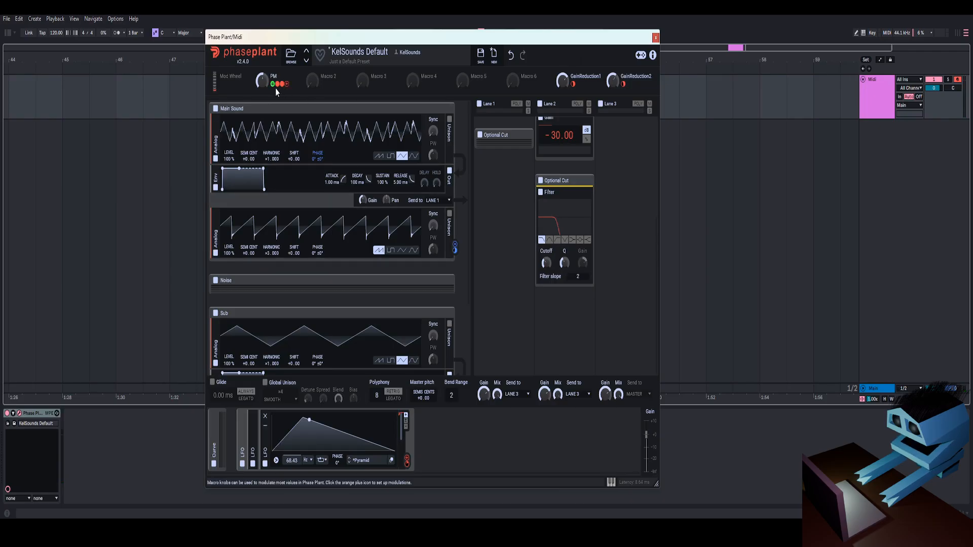
mouse_move(262, 81)
mouse_down()
mouse_move(262, 132)
mouse_move(262, 64)
mouse_move(262, 77)
mouse_up()
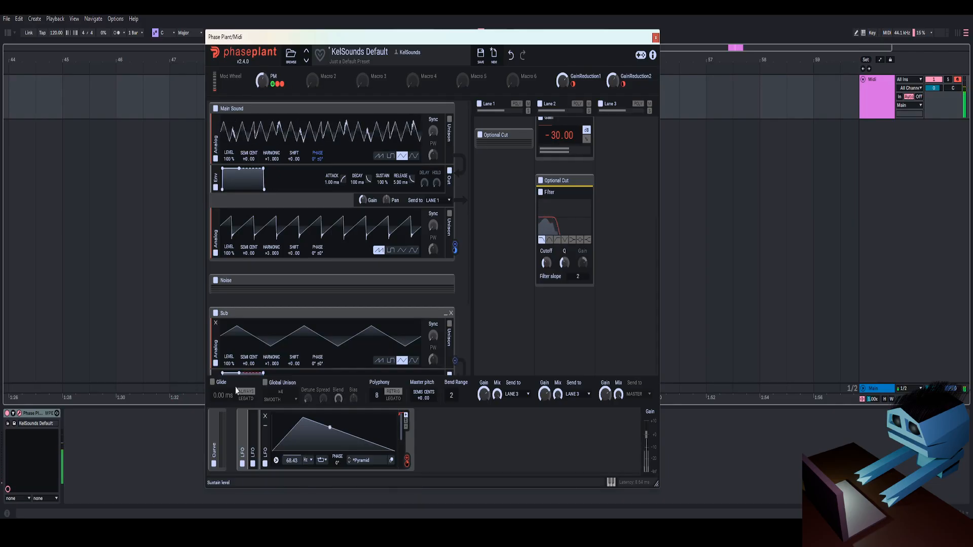
Route Macro 2 to the pitch of the first Main Sound oscillator with a modulation depth of 2 semitones
click(253, 424)
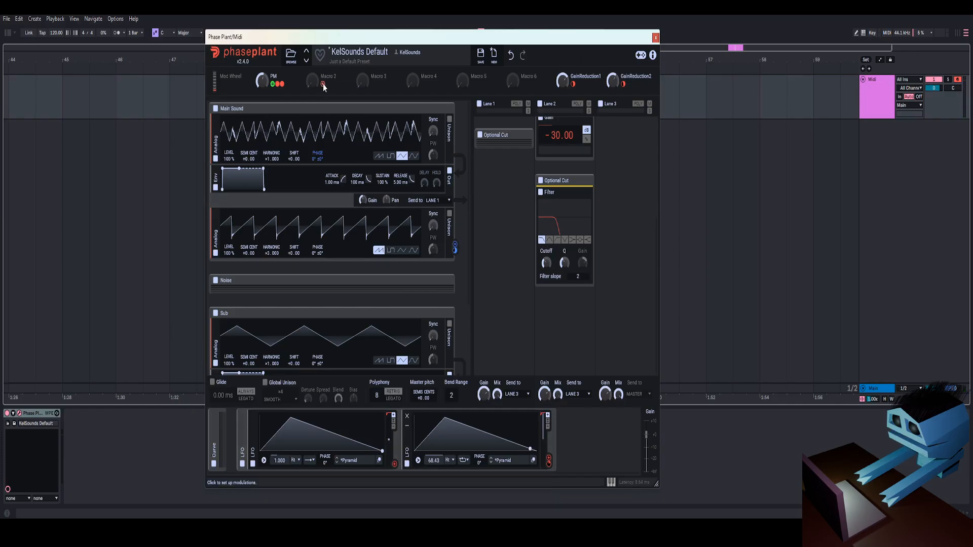
drag(321, 86, 270, 161)
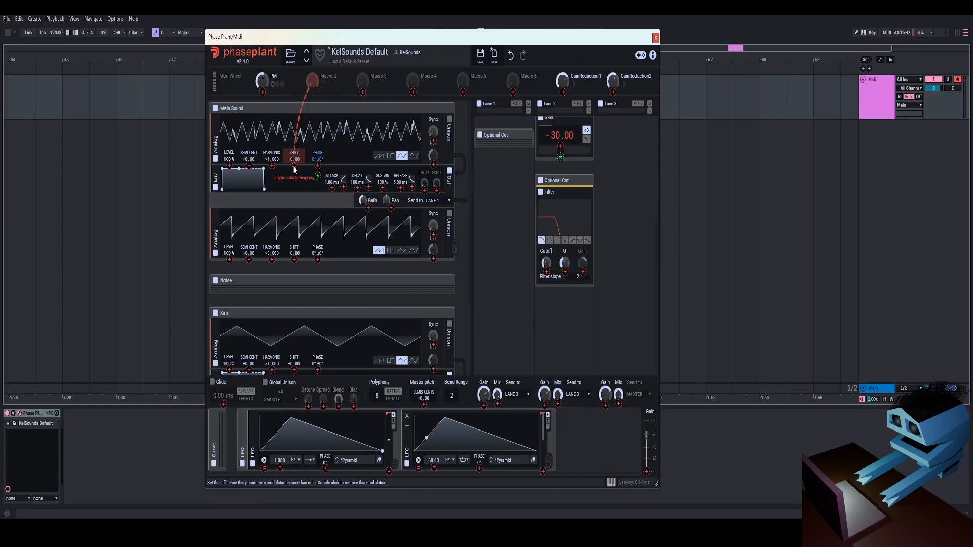
right_click(251, 168)
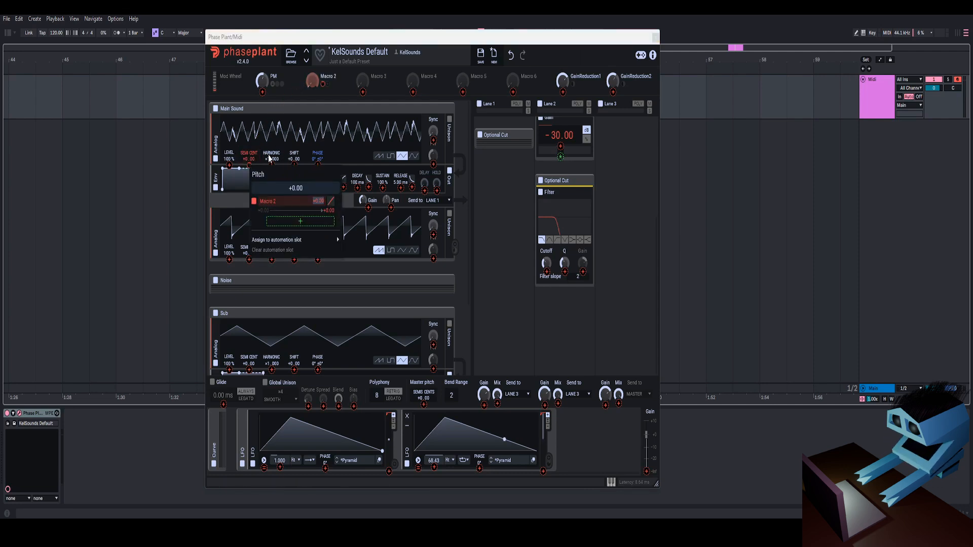
double_click(319, 201)
text(2)
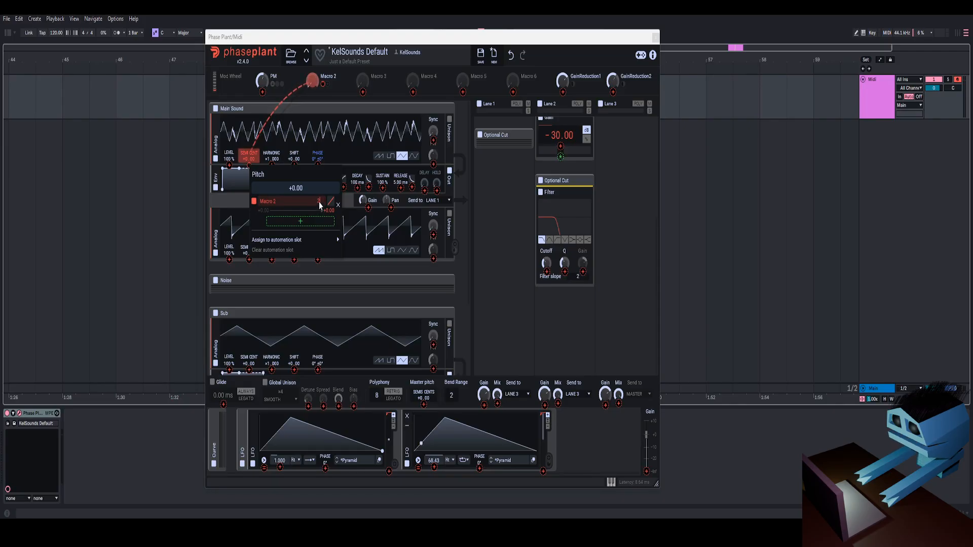
key(Return)
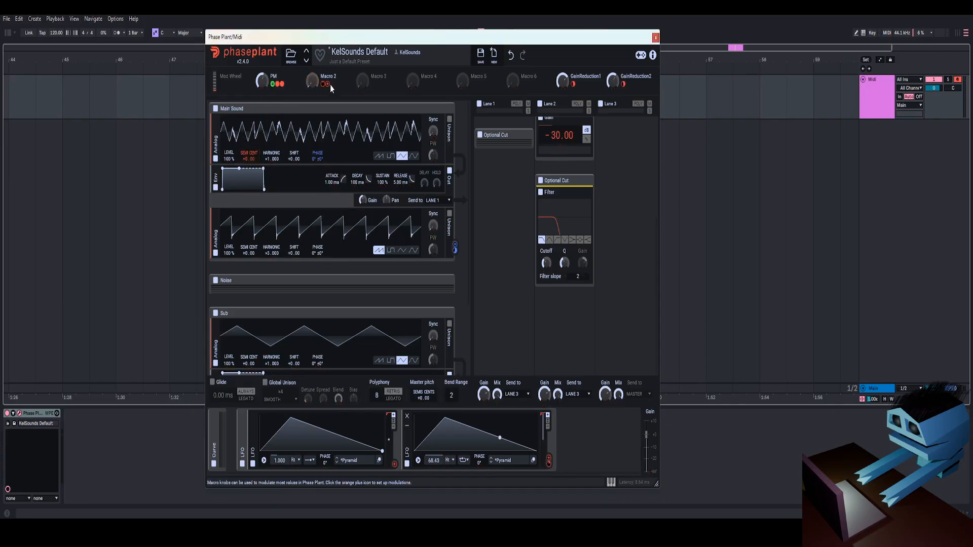
Route Macro 2 to the Sub oscillator's pitch with a modulation depth of 2 semitones
click(328, 85)
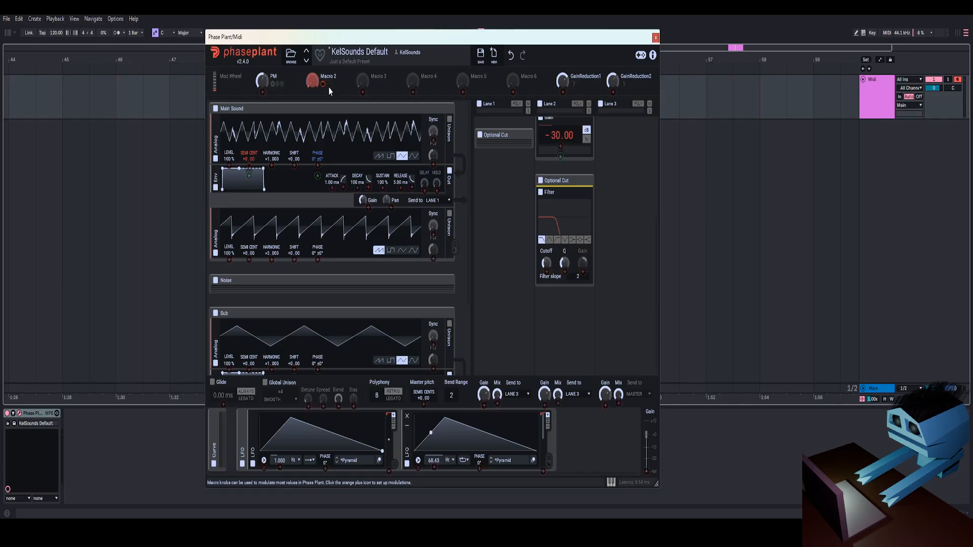
scroll(330, 228, down, 2)
click(249, 299)
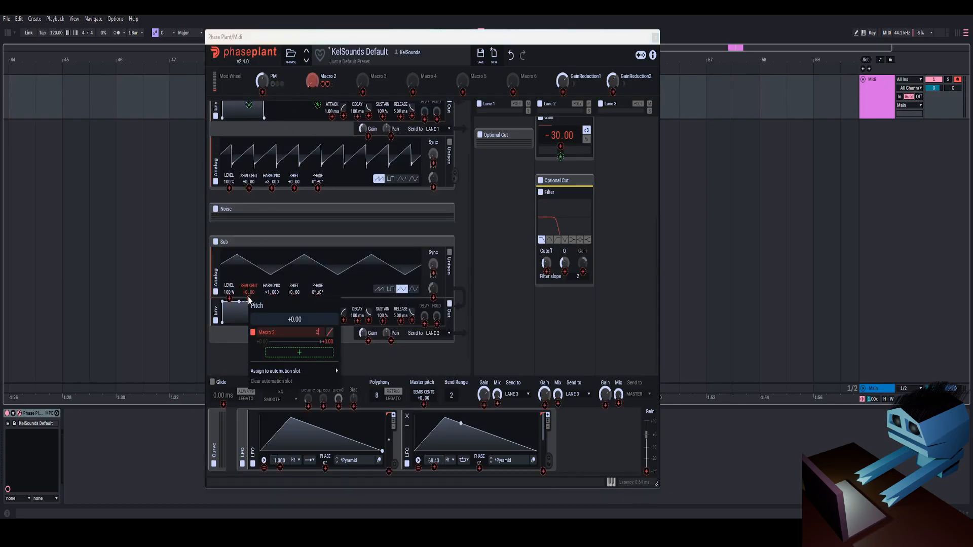
key(Return)
Audition the pitch modulation by sweeping Macro 2 up and down and varying the PM macro
drag(262, 80, 261, 114)
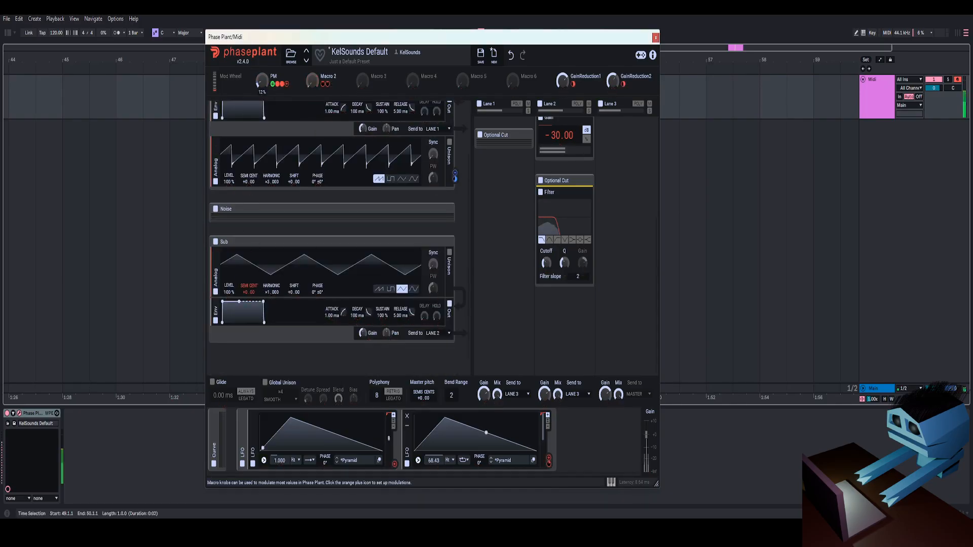
drag(312, 81, 312, 11)
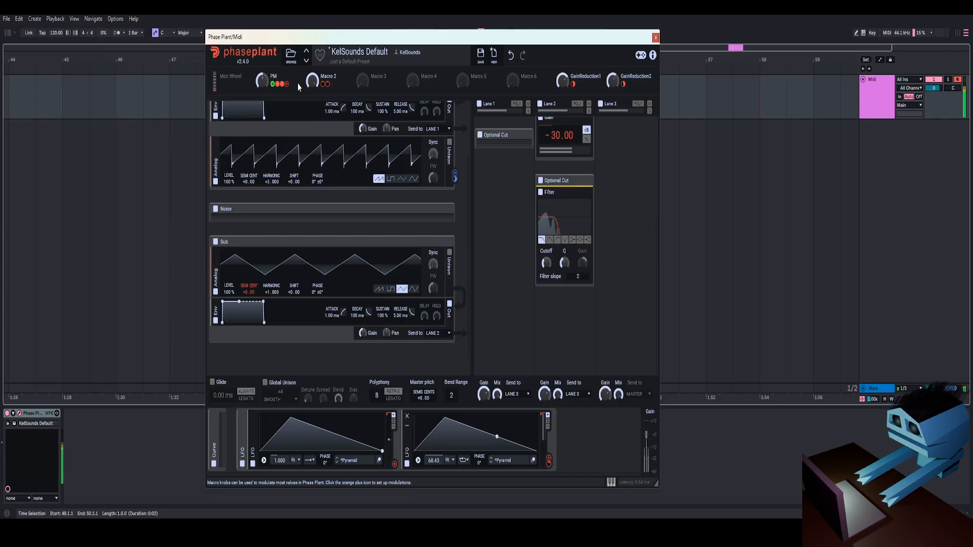
drag(312, 81, 312, 139)
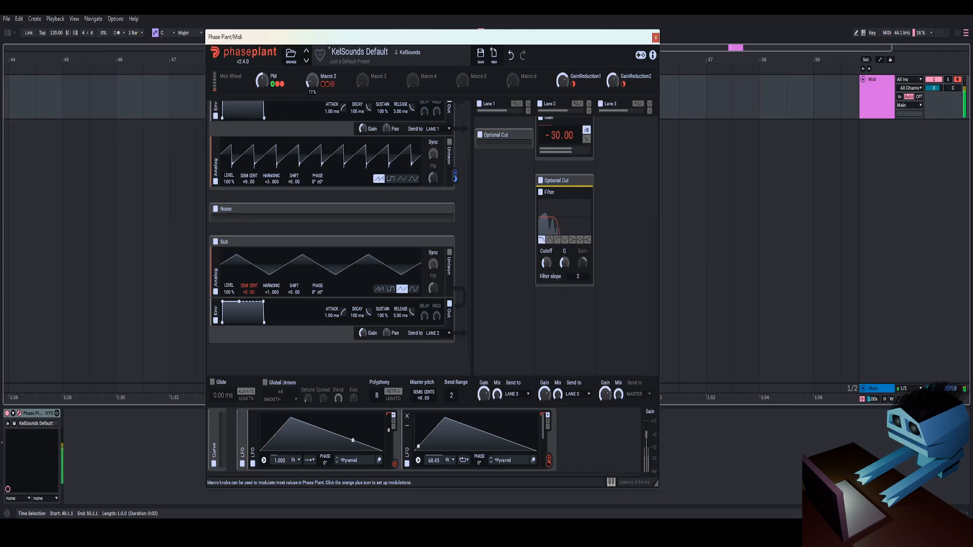
drag(262, 80, 261, 65)
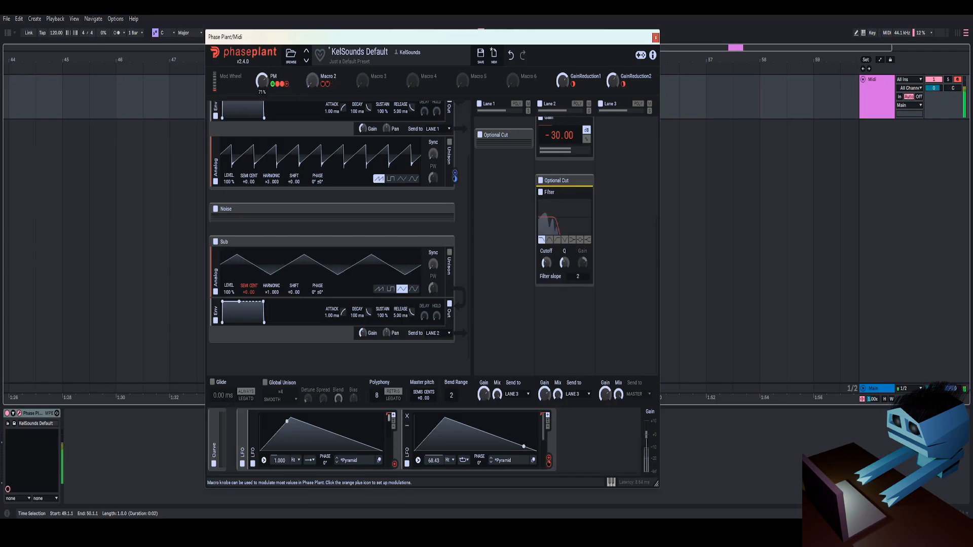
Remove both Macro 2 pitch modulations and try routing Macro 2 to the first Main Sound oscillator's Shift
double_click(328, 84)
double_click(323, 85)
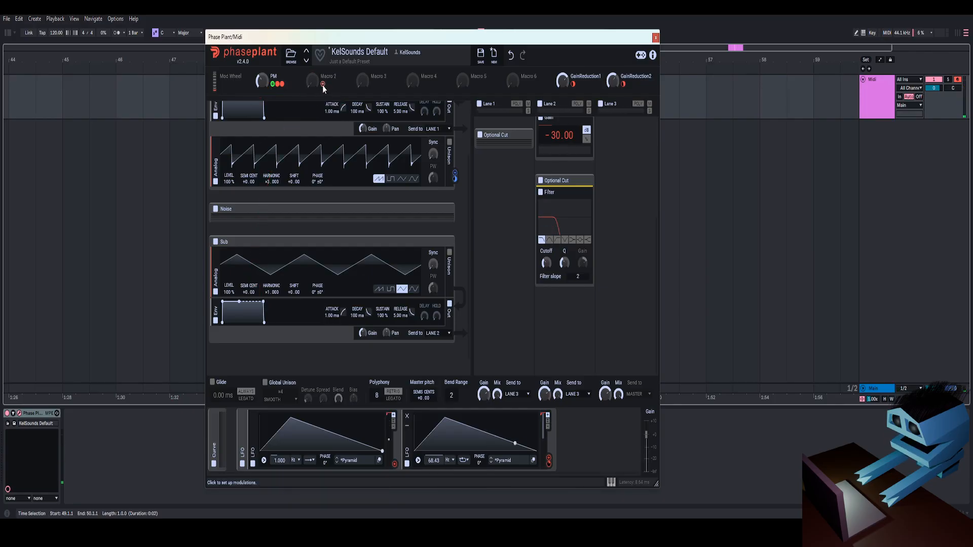
drag(323, 85, 294, 160)
drag(314, 87, 311, 53)
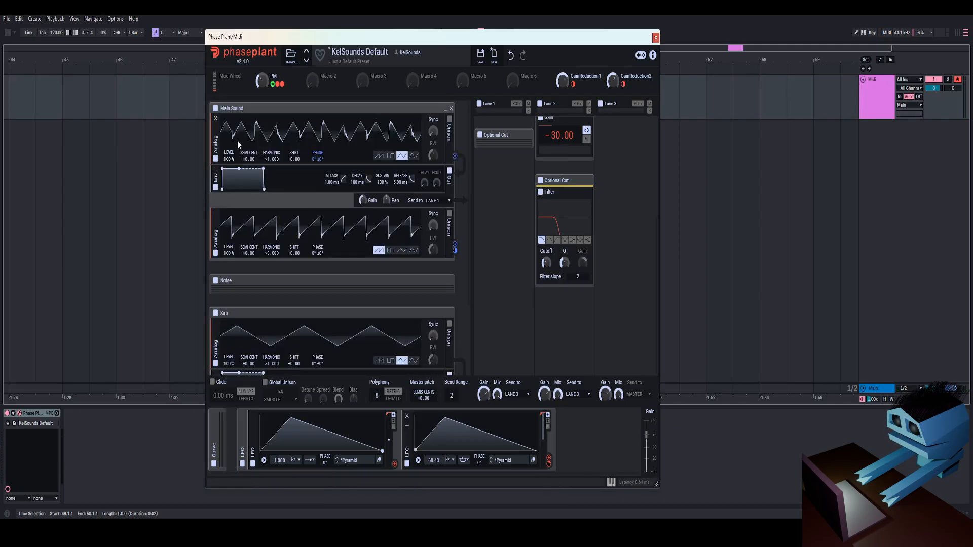
Show the on-screen keyboard and audition pitch bends with the pitch wheel alongside the PM macro
drag(330, 35, 336, 14)
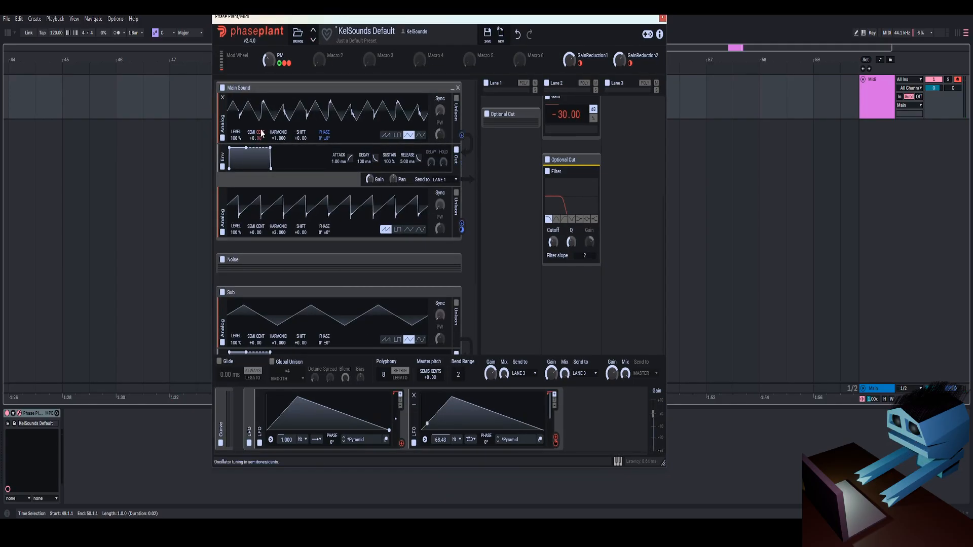
click(618, 461)
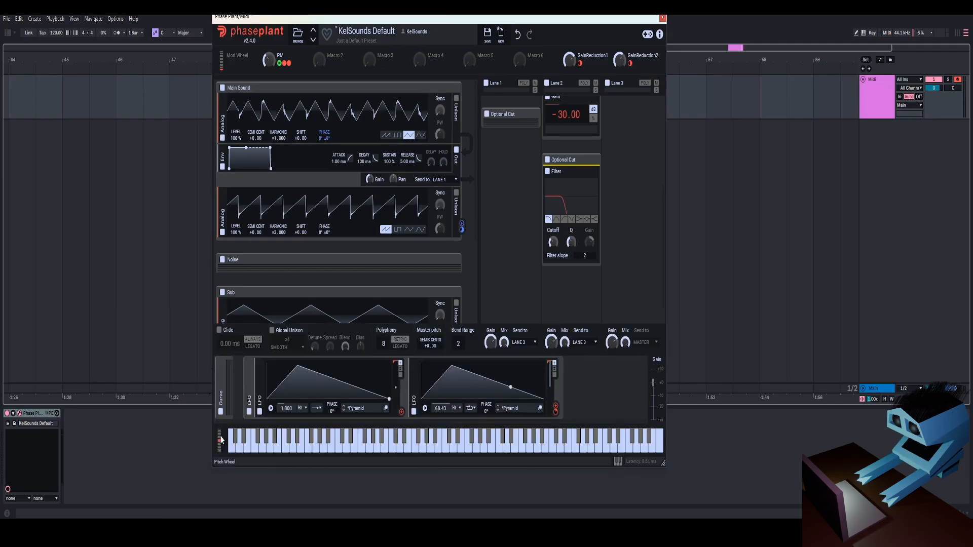
drag(220, 438, 223, 440)
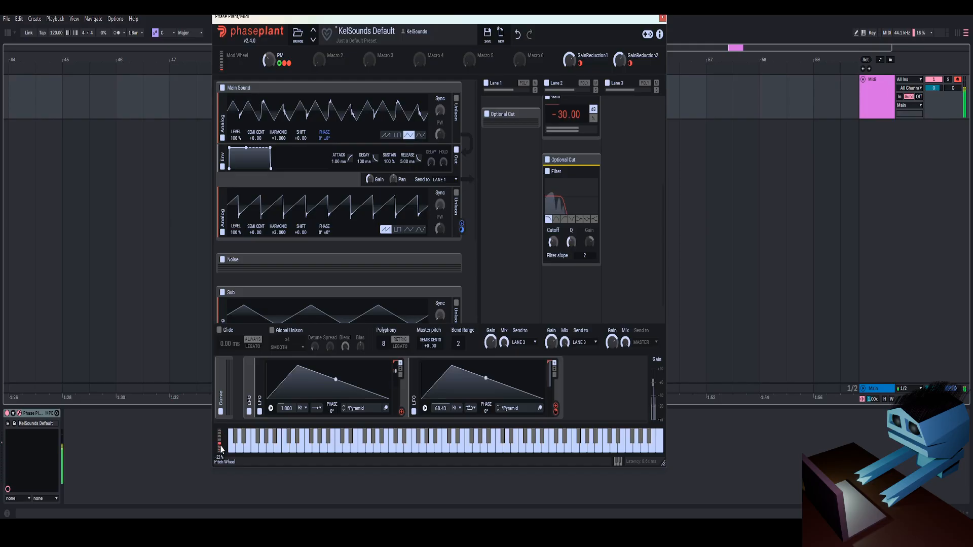
mouse_move(269, 59)
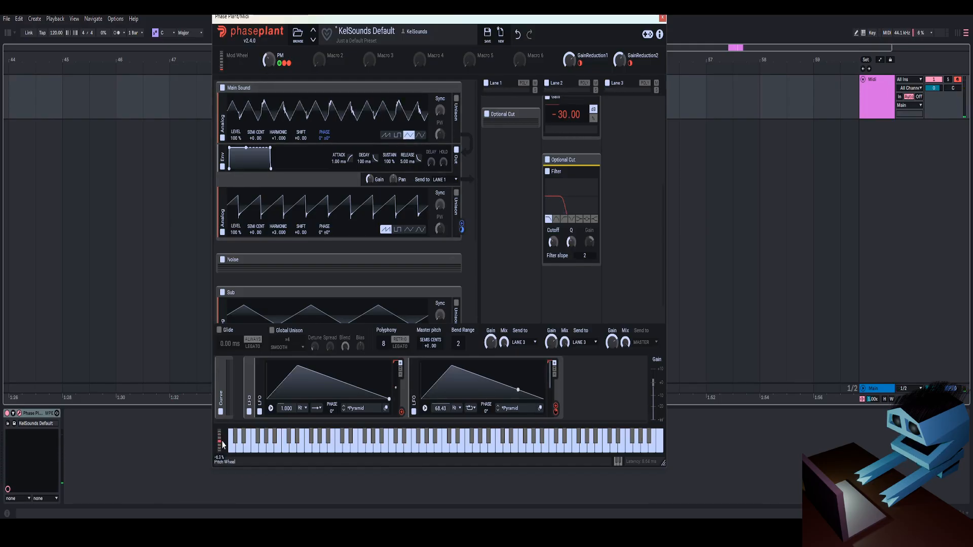
drag(223, 445, 221, 447)
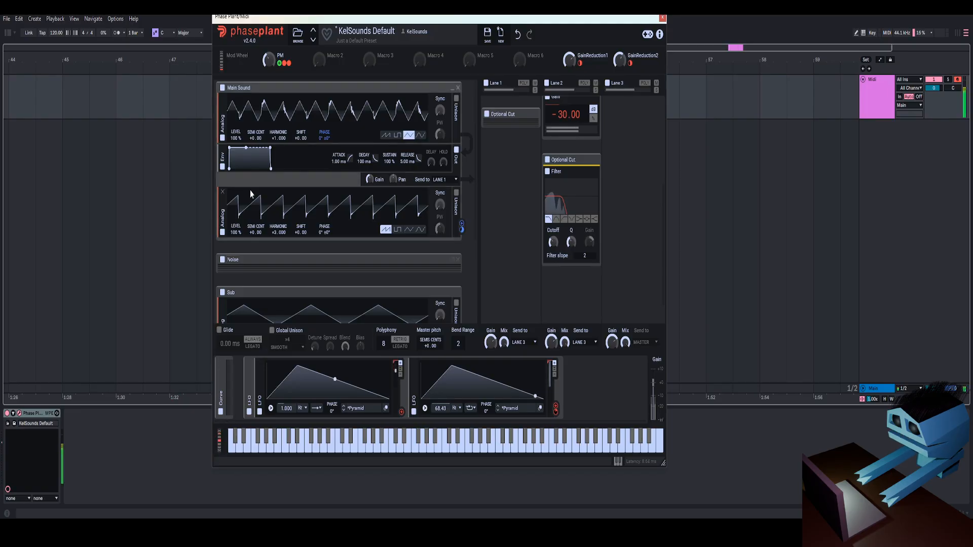
mouse_move(268, 59)
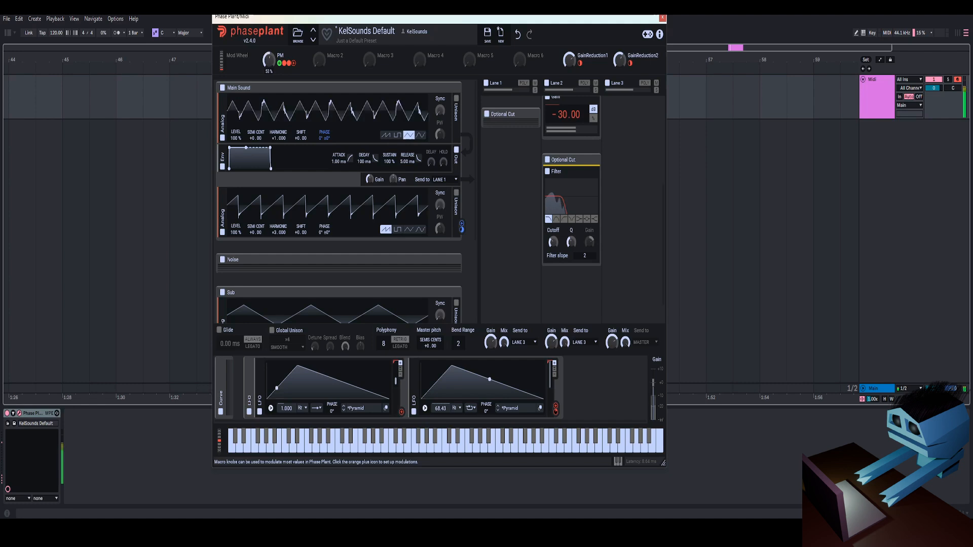
mouse_move(268, 59)
mouse_down()
mouse_move(268, 86)
mouse_move(268, 62)
mouse_up()
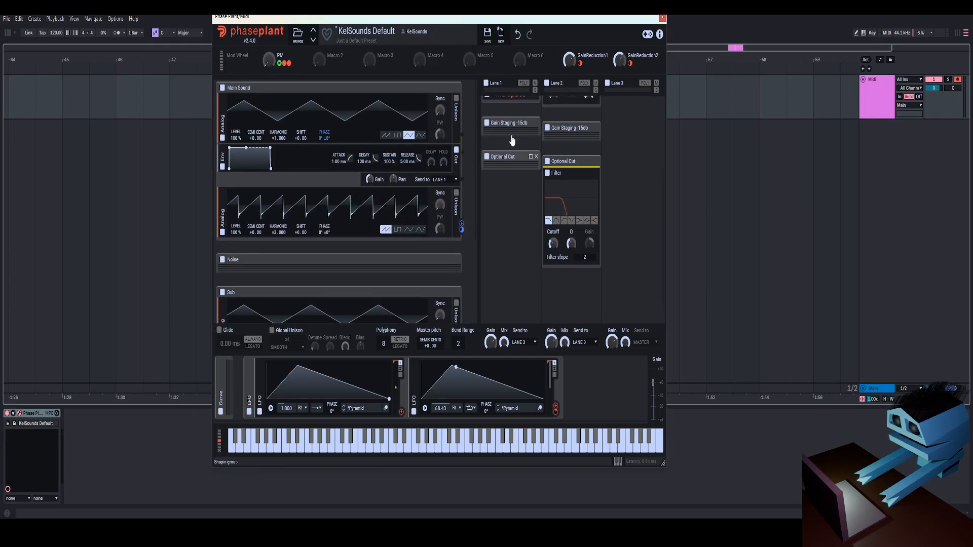
Collapse the FX Groups in Lane 1 and Lane 2
click(530, 109)
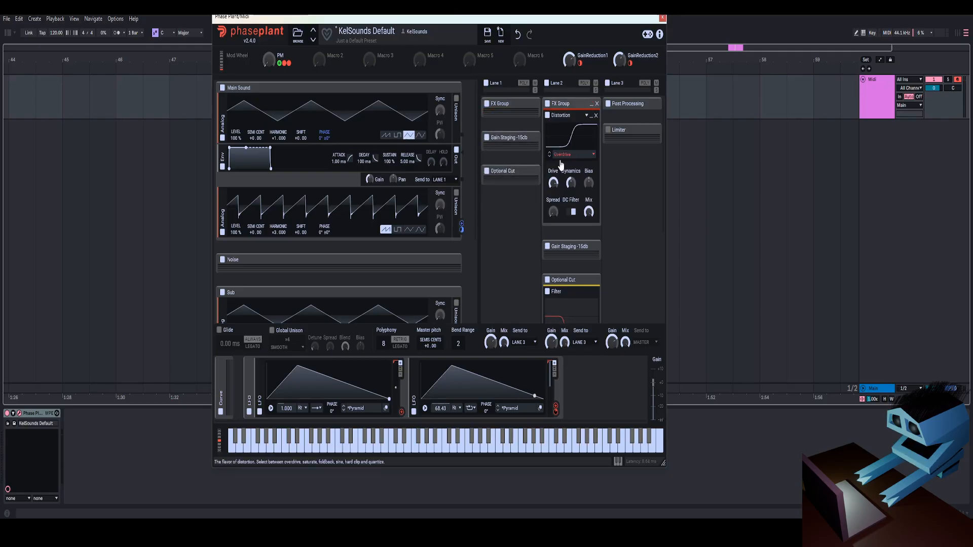
click(644, 117)
click(573, 115)
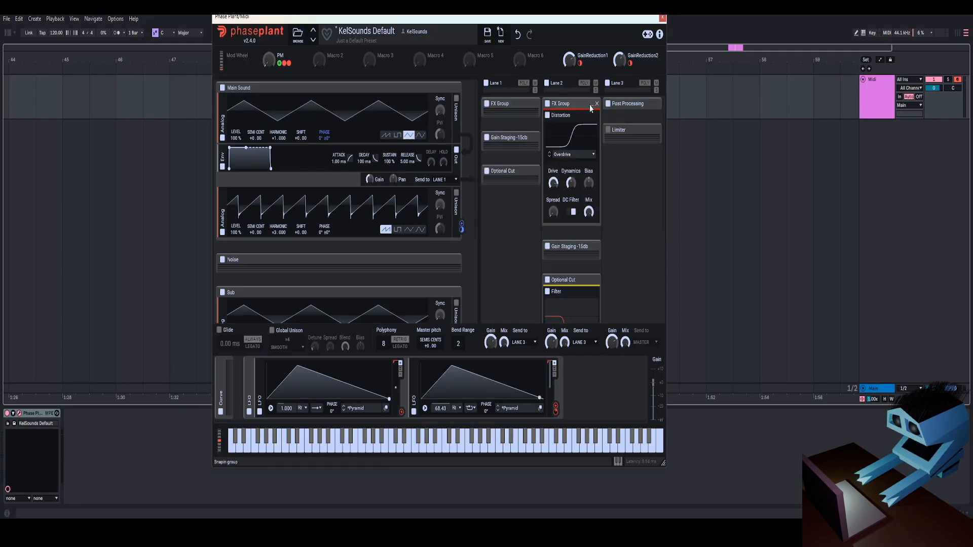
click(573, 109)
Add a Shaper to Lane 3's Post Processing group, audition it with the PM macro raised, and minimize it
click(626, 115)
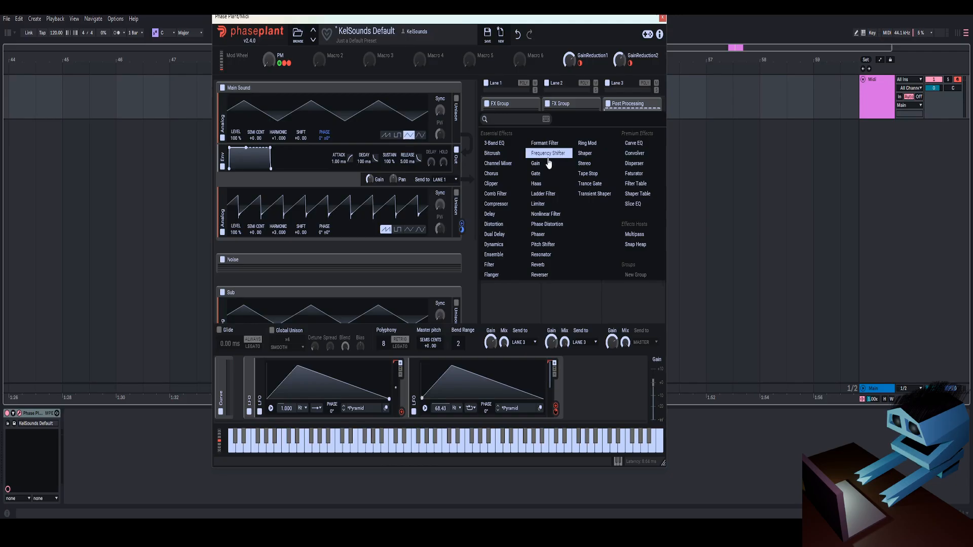
click(585, 153)
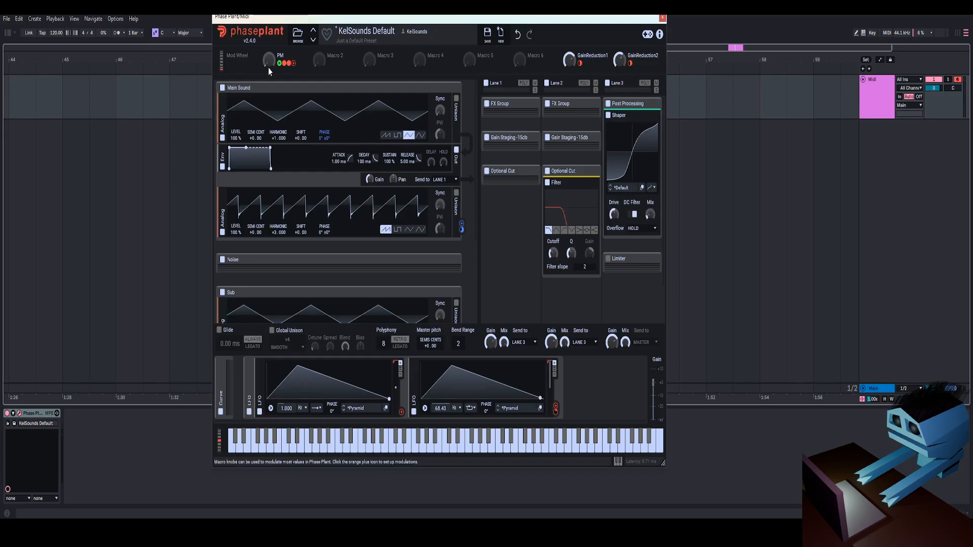
mouse_move(269, 61)
mouse_down()
mouse_move(269, 25)
mouse_move(269, 44)
mouse_up()
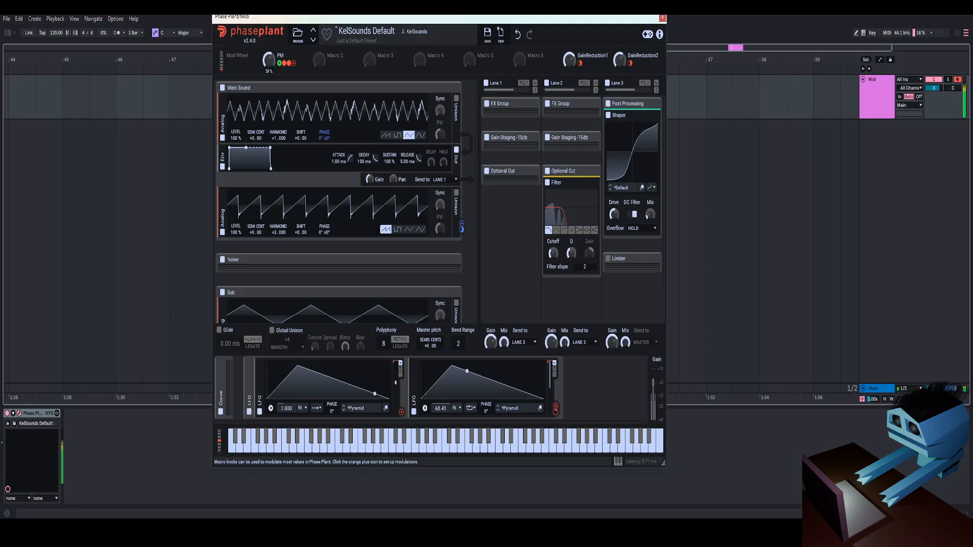
click(653, 117)
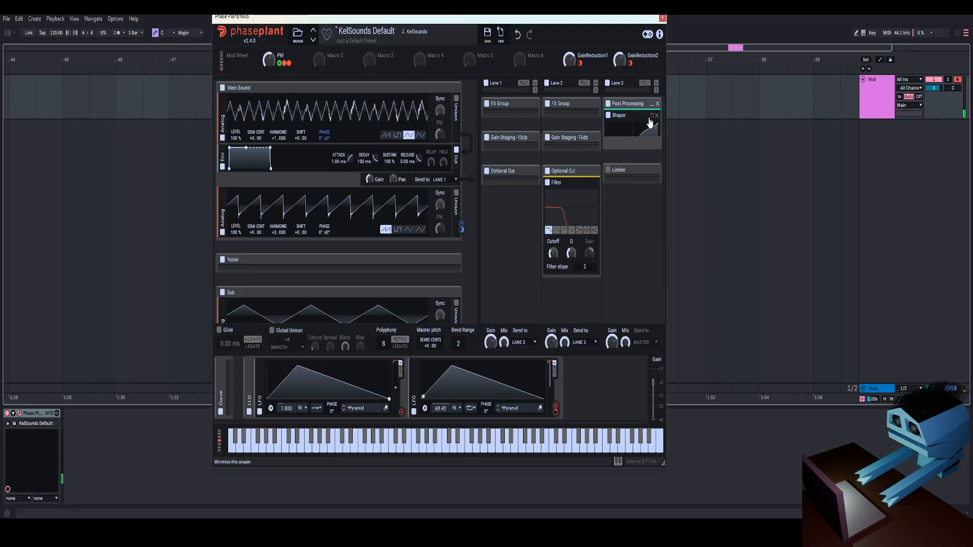
Set the last Curve modulator to loop at 27.8 ms and route it to the first Main Sound oscillator's Shift, auditioning with the PM macro
click(248, 375)
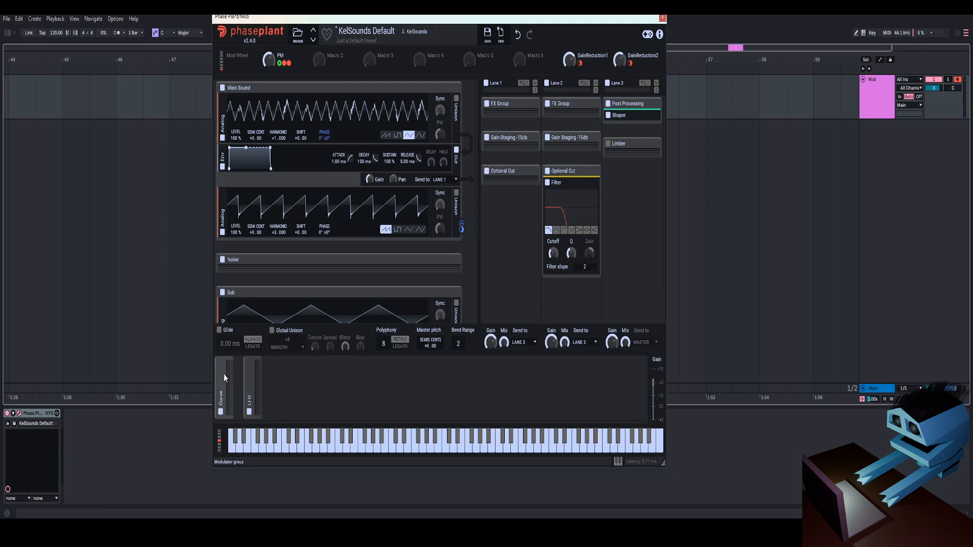
click(221, 377)
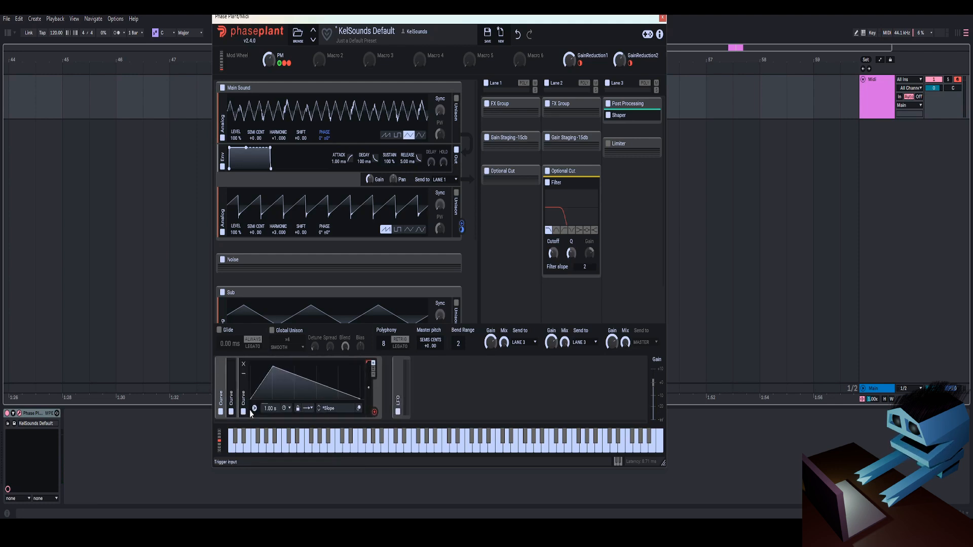
click(308, 408)
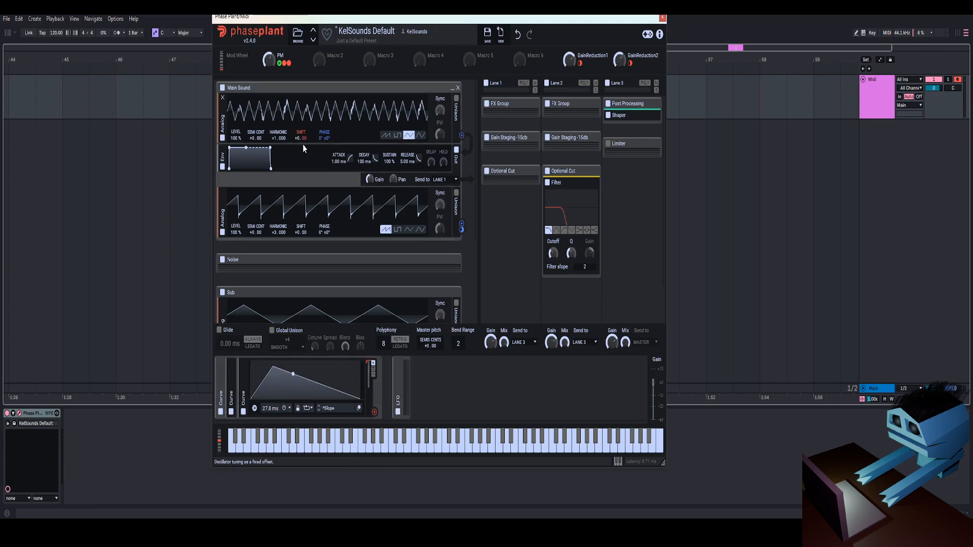
drag(375, 412, 301, 147)
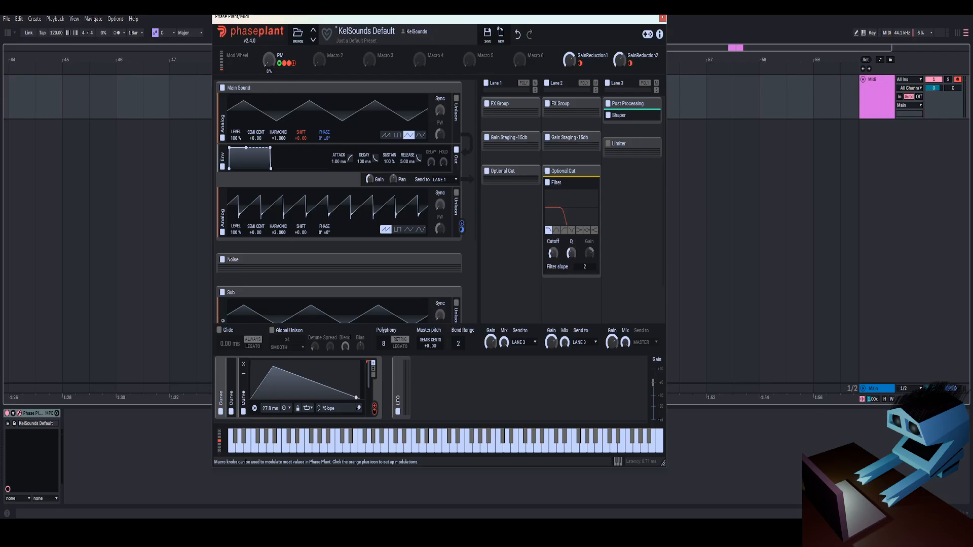
drag(268, 60, 269, 42)
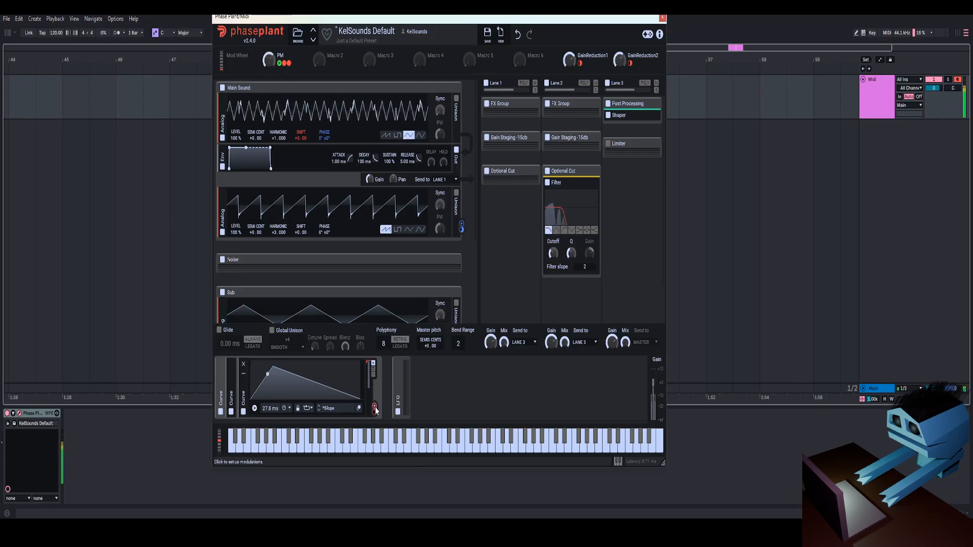
Set the last Curve modulator's time to 231 ms, audition it with the PM macro, and collapse the Curve modulator group
drag(272, 407, 273, 384)
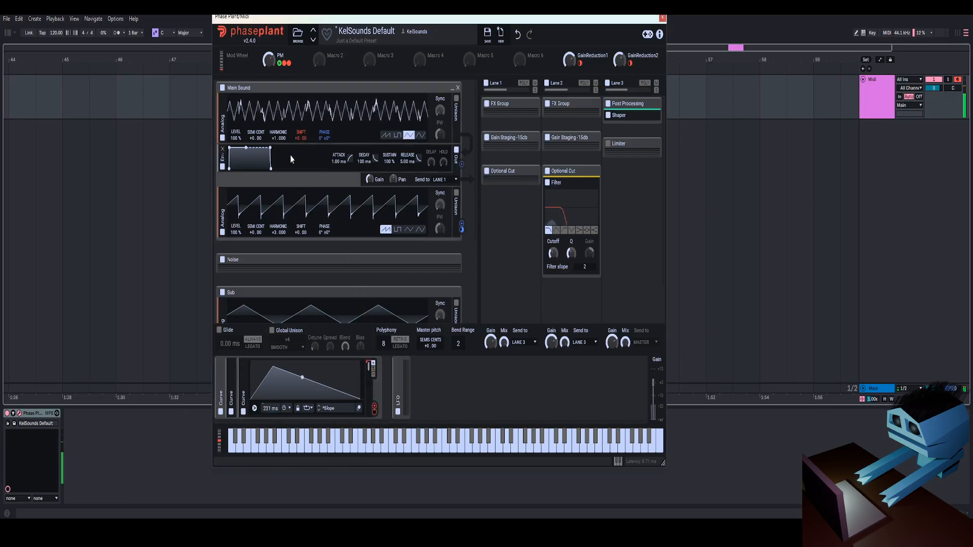
mouse_move(268, 60)
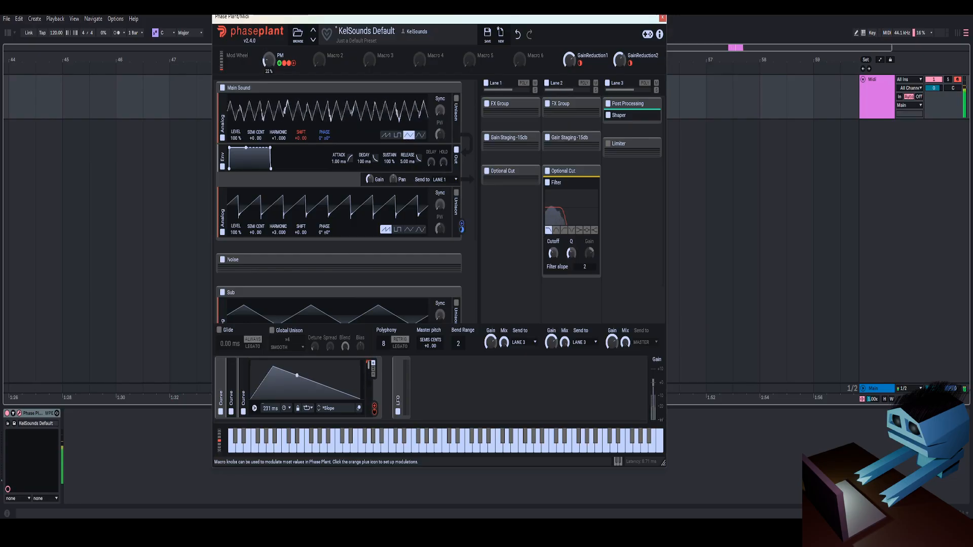
drag(268, 60, 268, 35)
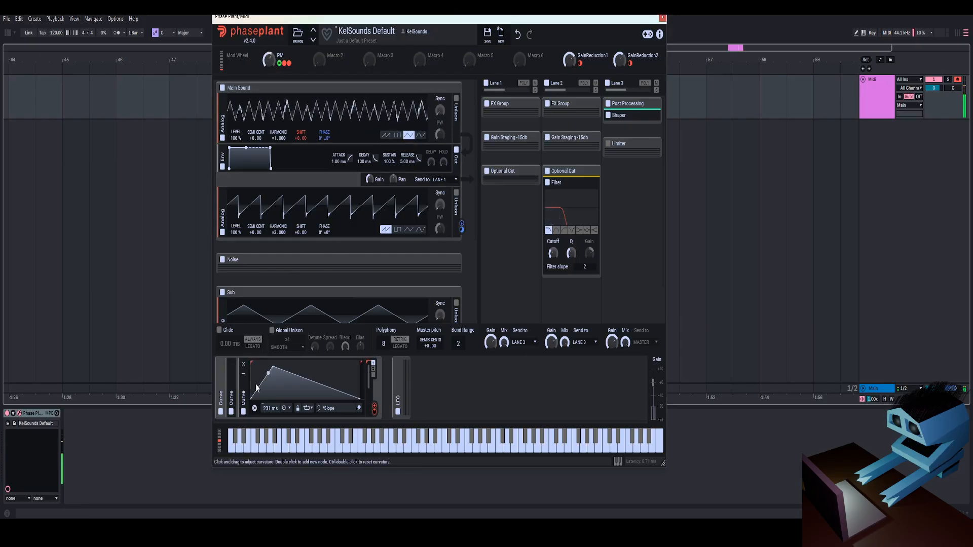
click(220, 377)
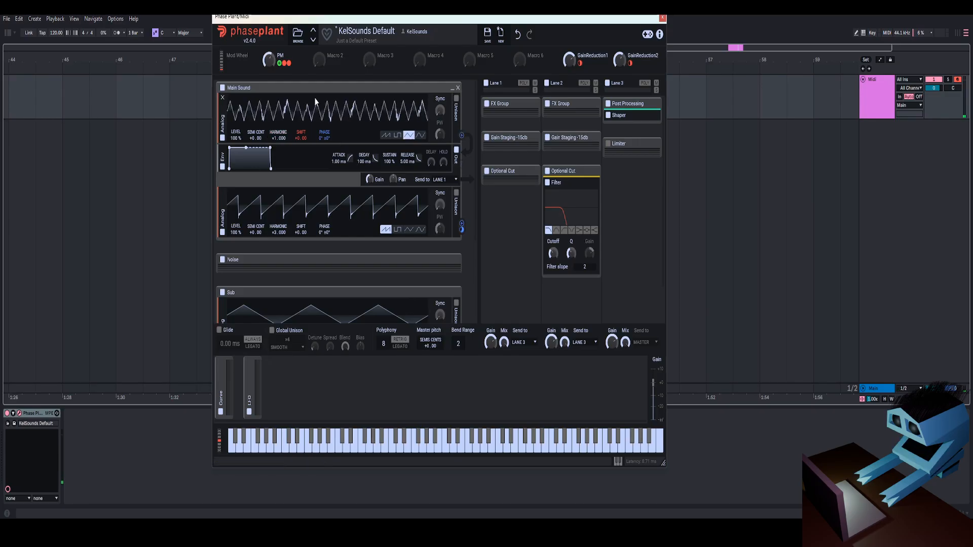
drag(269, 61, 269, 86)
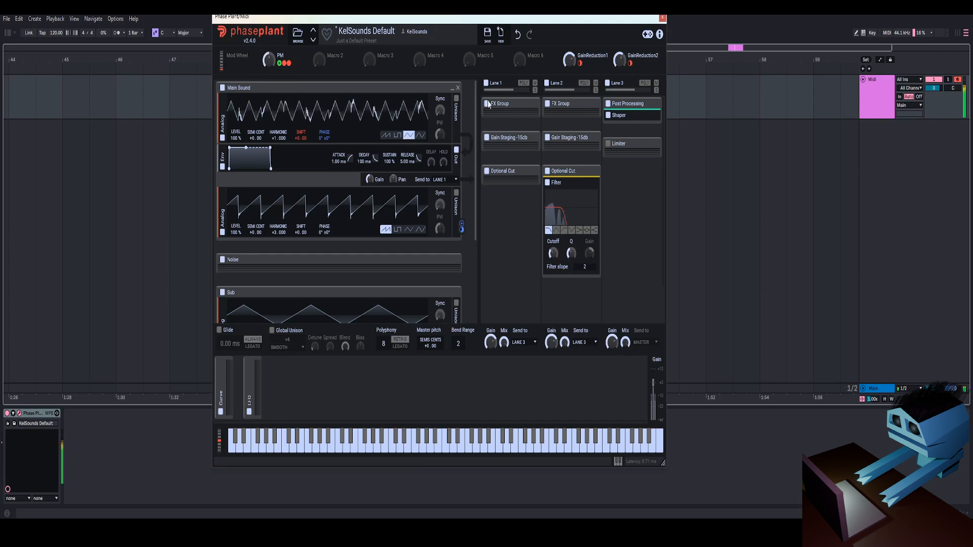
Expand Lane 1's FX Group and its last Snap Heap, and remove the Resonator below it
click(531, 105)
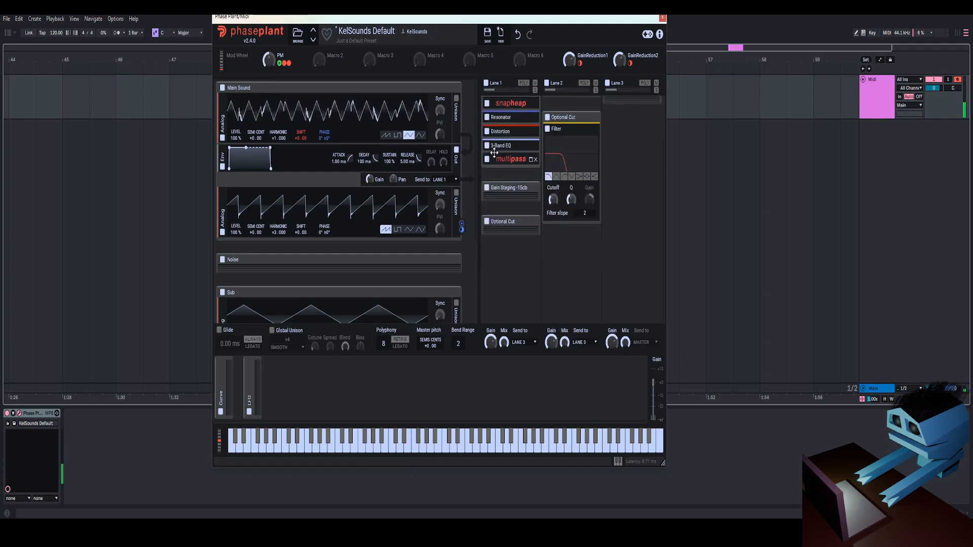
click(532, 160)
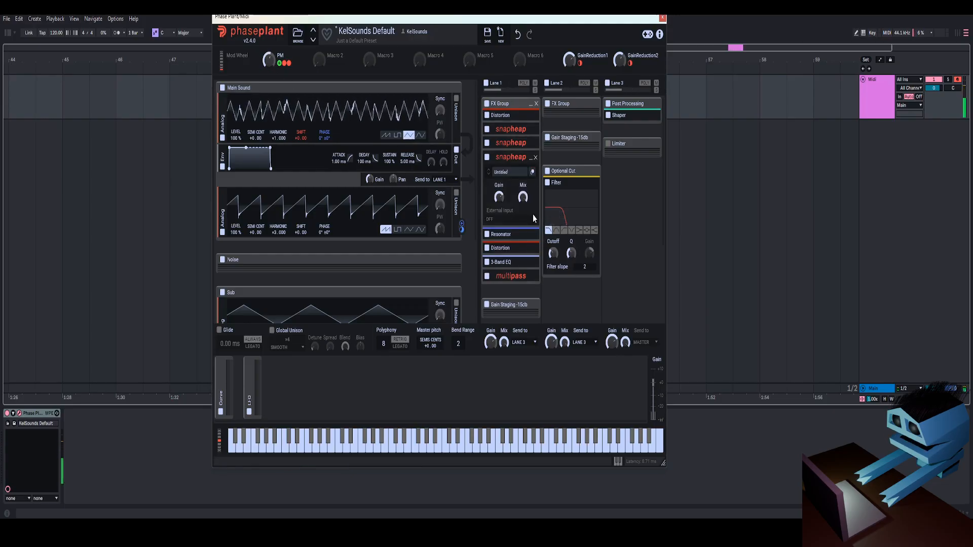
click(535, 235)
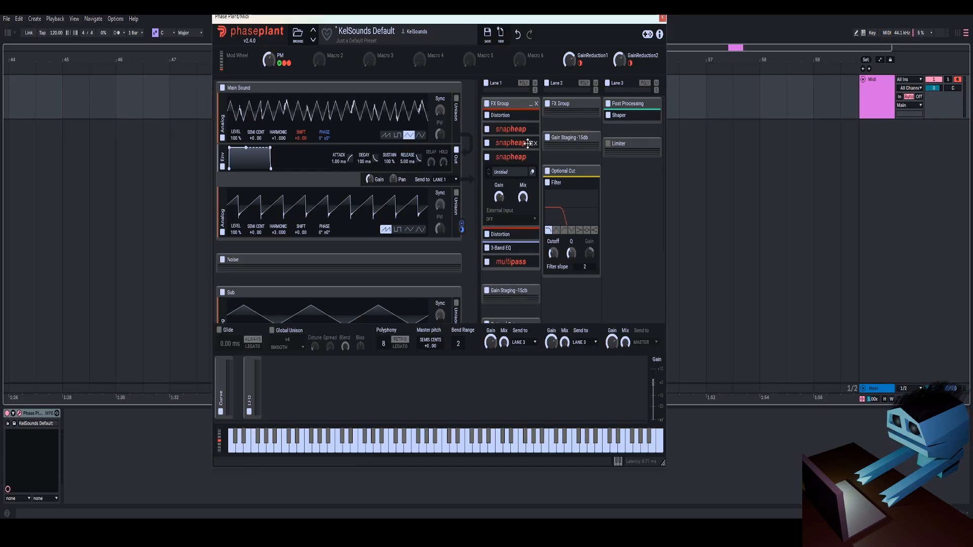
Expand Lane 1's first two Snap Heaps and inspect their HPN filter and comb filter chains in the editor
click(530, 143)
click(531, 168)
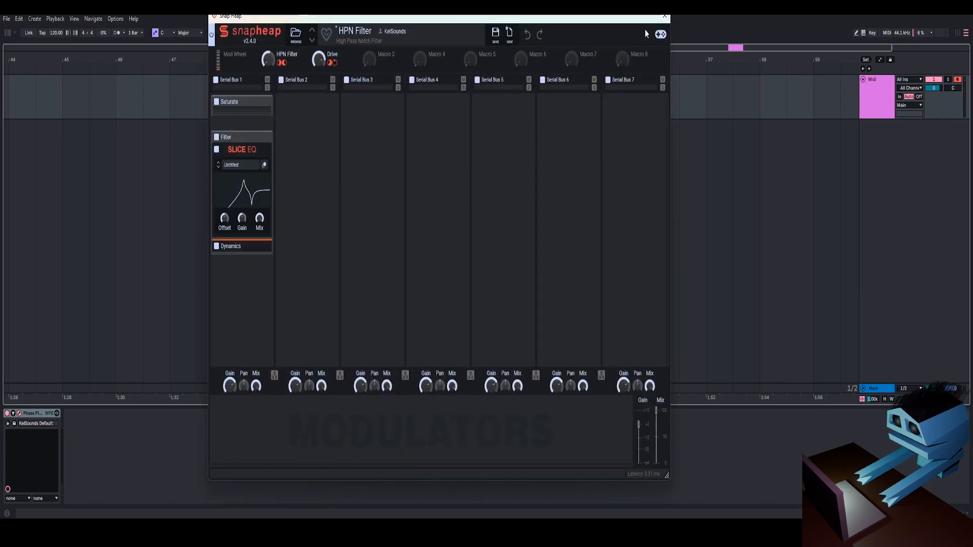
click(664, 19)
click(533, 145)
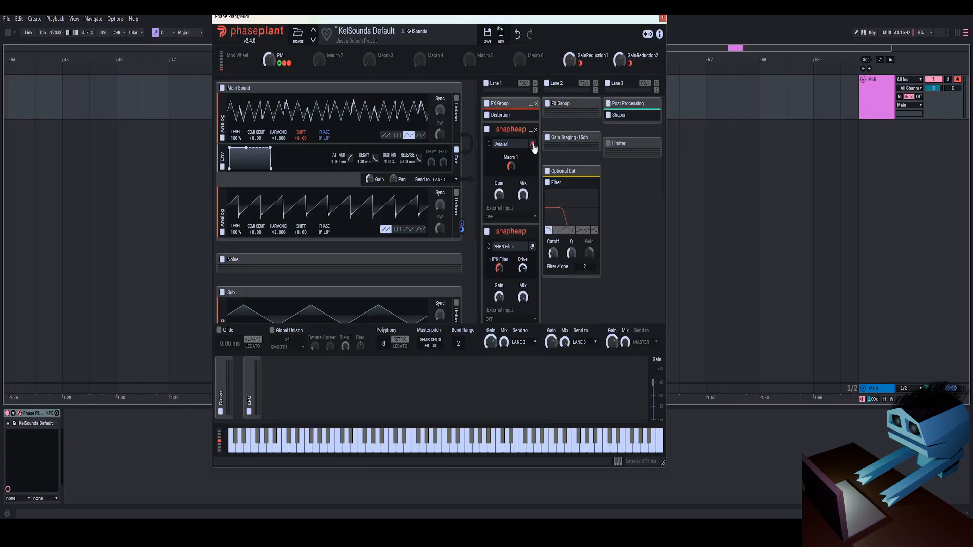
click(533, 149)
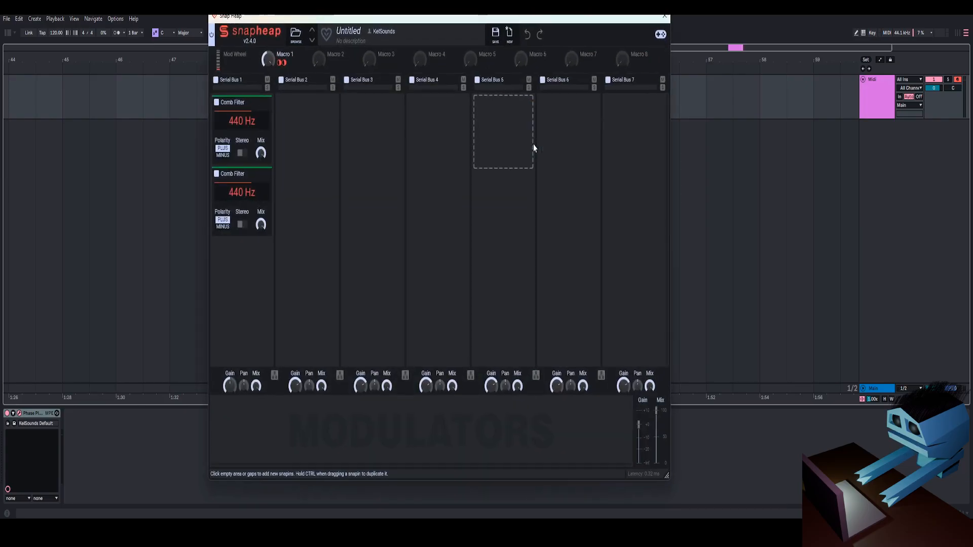
click(664, 17)
Set the Delay time in Lane 1's third Snap Heap to 16.3 ms, auditioning with the PM macro, and close its editor
scroll(533, 212, down, 3)
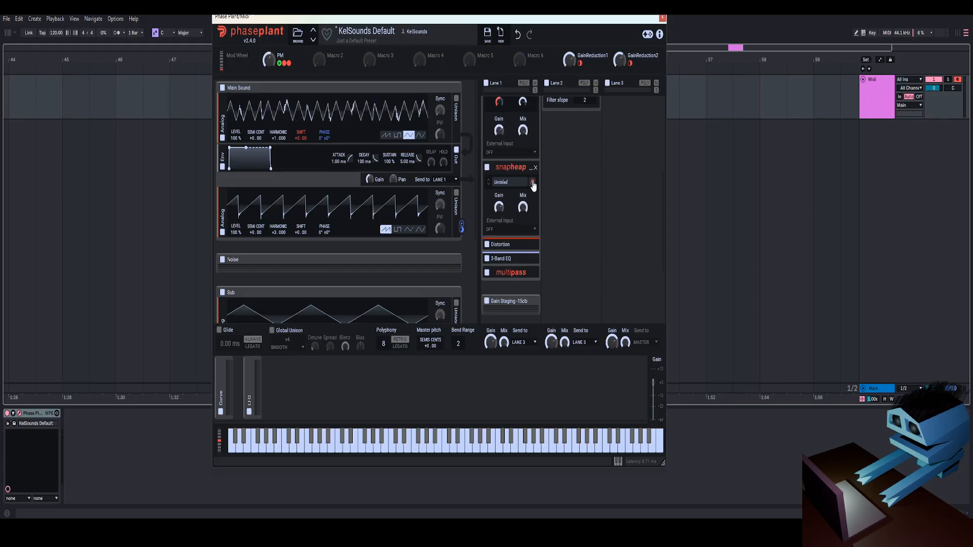
click(532, 180)
drag(236, 137, 236, 133)
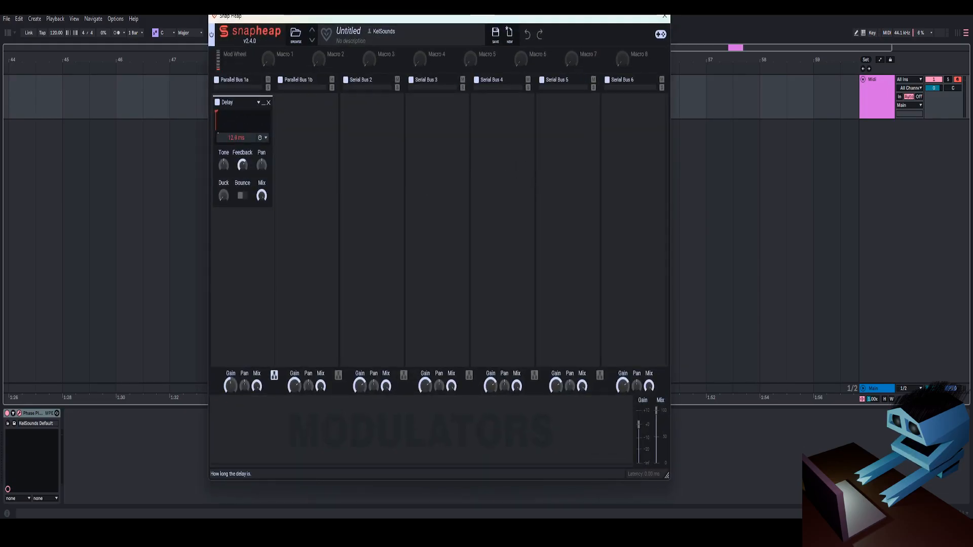
drag(395, 21, 549, 75)
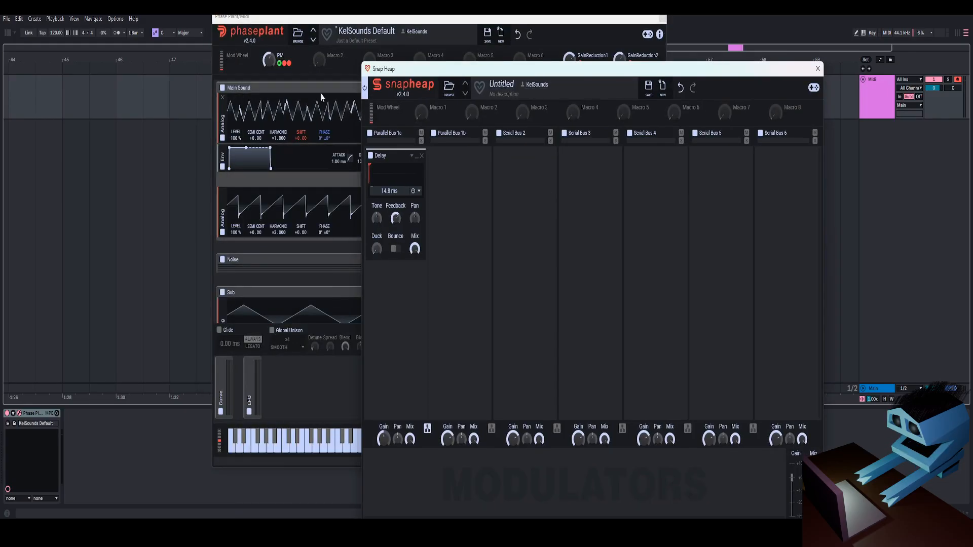
drag(269, 61, 269, 59)
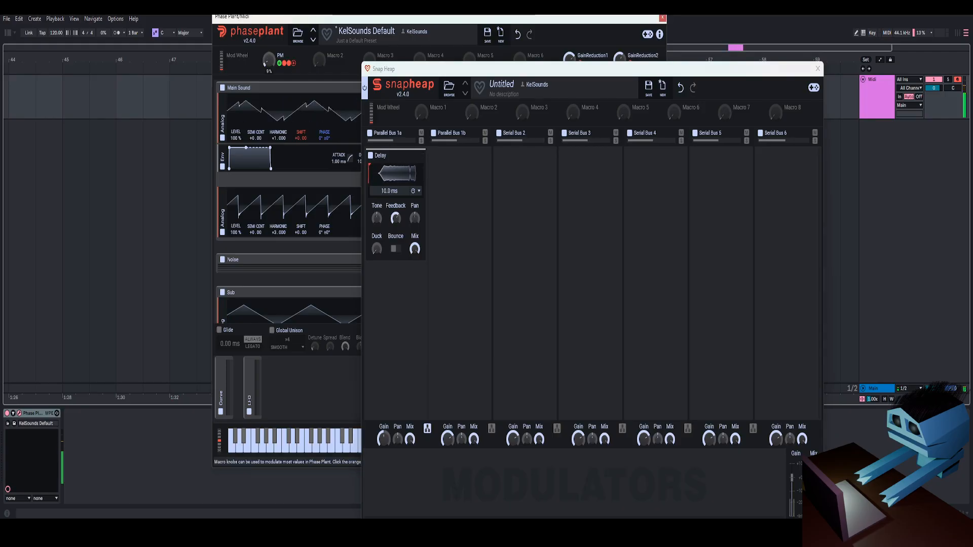
drag(269, 58, 269, 57)
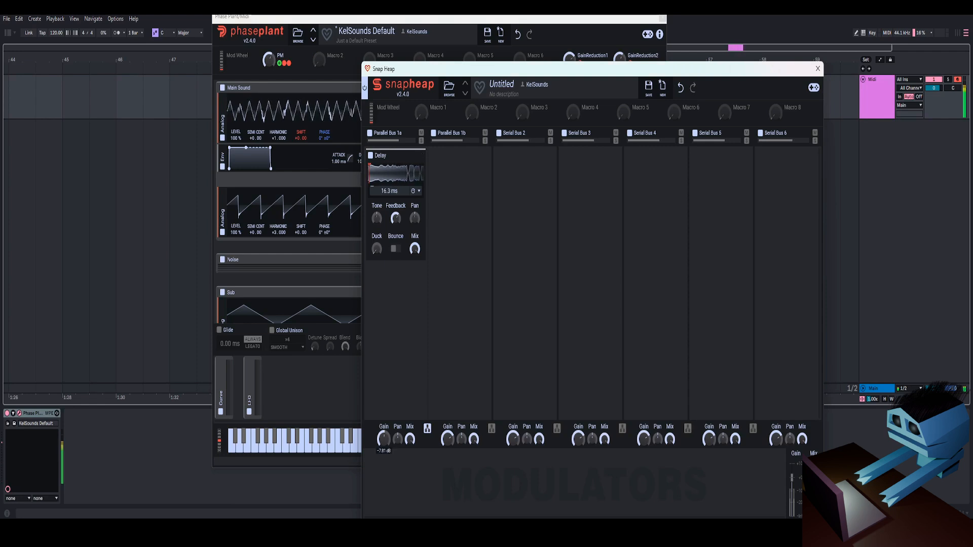
drag(269, 60, 269, 62)
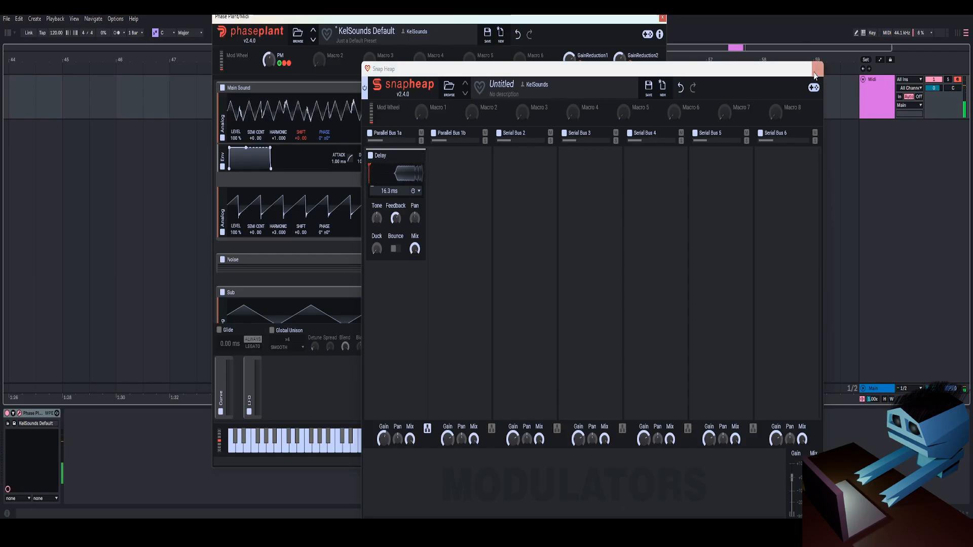
click(816, 71)
Bypass the Snap Heap containing the Delay, audition the bass without it, and minimize the device
click(488, 168)
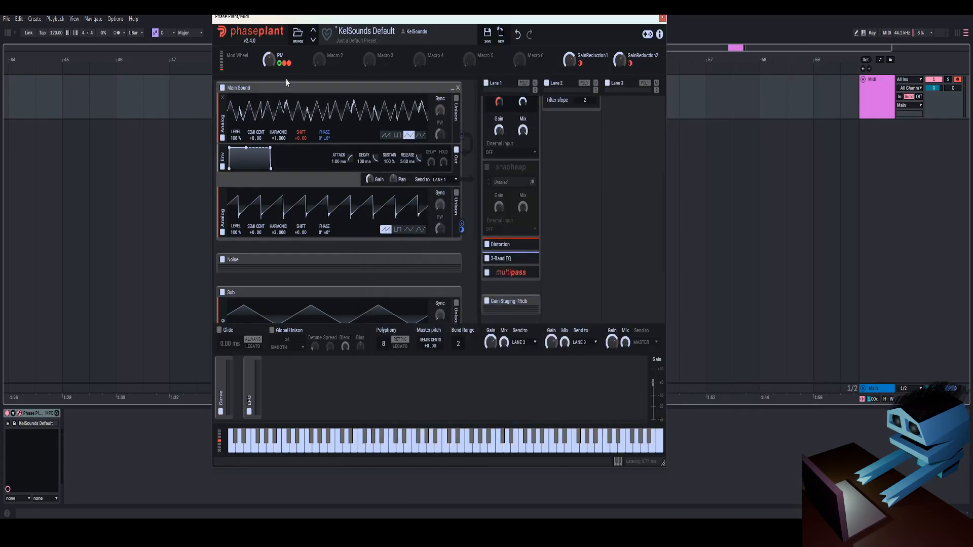
mouse_move(269, 60)
mouse_down()
mouse_move(269, 68)
mouse_move(269, 58)
mouse_up()
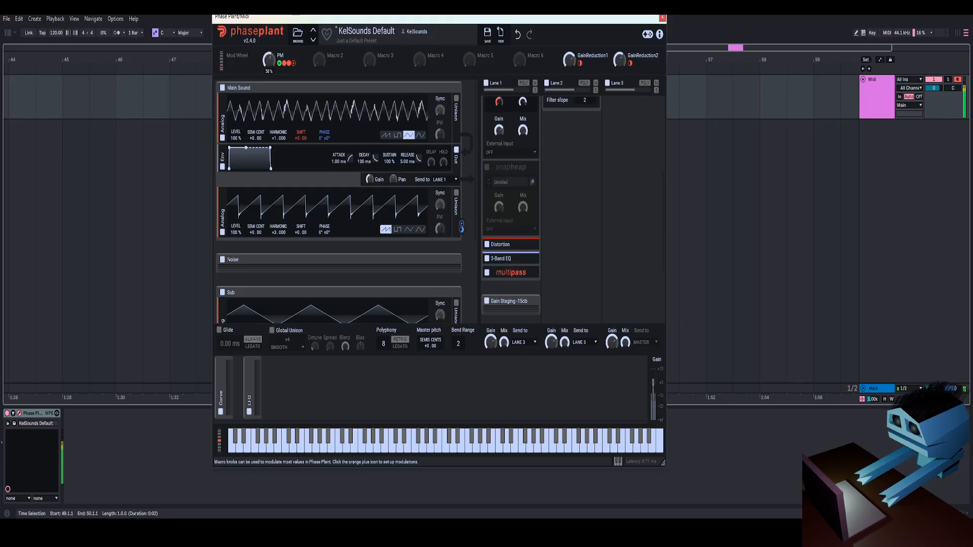
click(530, 171)
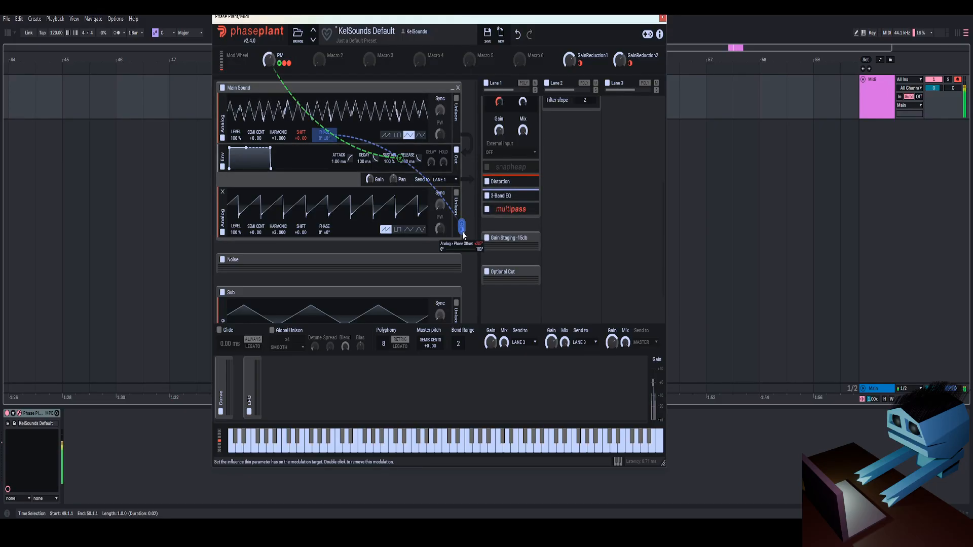
Try another phase modulation amount and undo it, and try the first oscillator's Harmonic at 2.000 and 1.225 with the PM macro
drag(461, 230, 461, 228)
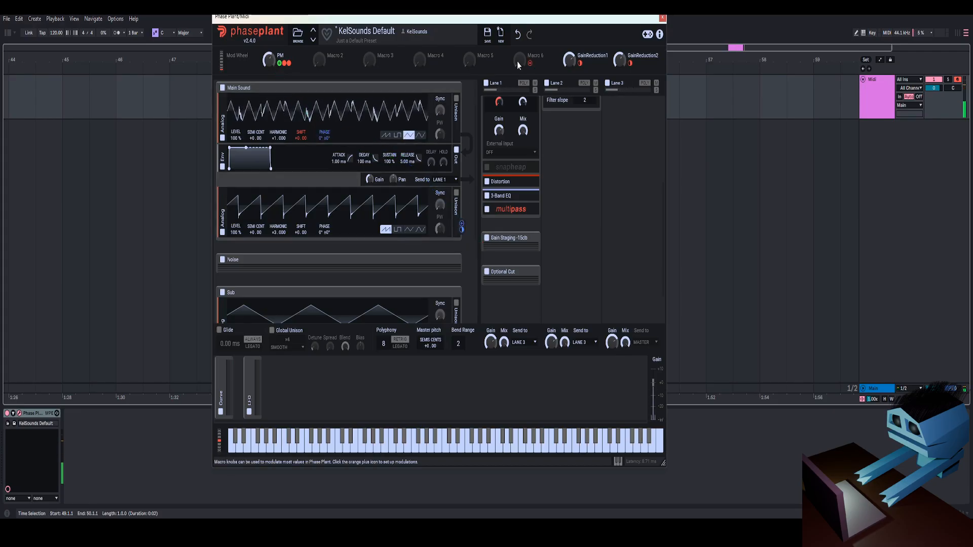
click(517, 34)
drag(277, 139, 277, 133)
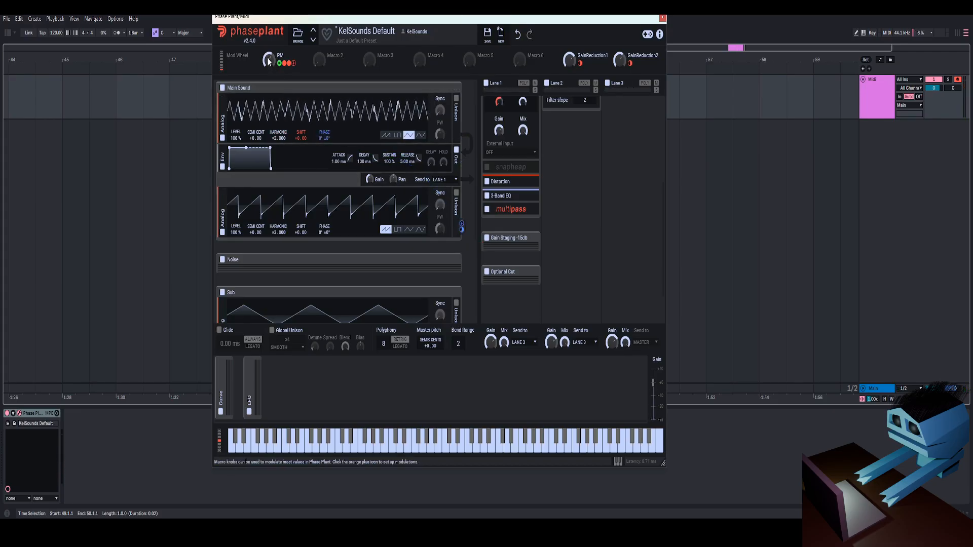
drag(269, 60, 269, 59)
mouse_move(270, 139)
mouse_down()
mouse_move(269, 128)
mouse_move(278, 146)
mouse_move(279, 138)
mouse_up()
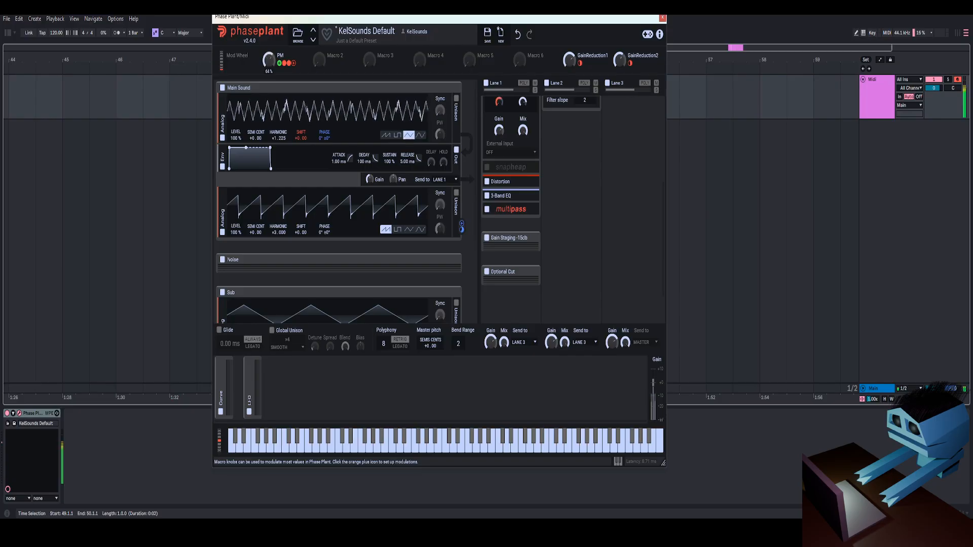
mouse_move(269, 60)
mouse_down()
mouse_move(270, 80)
mouse_move(270, 58)
mouse_up()
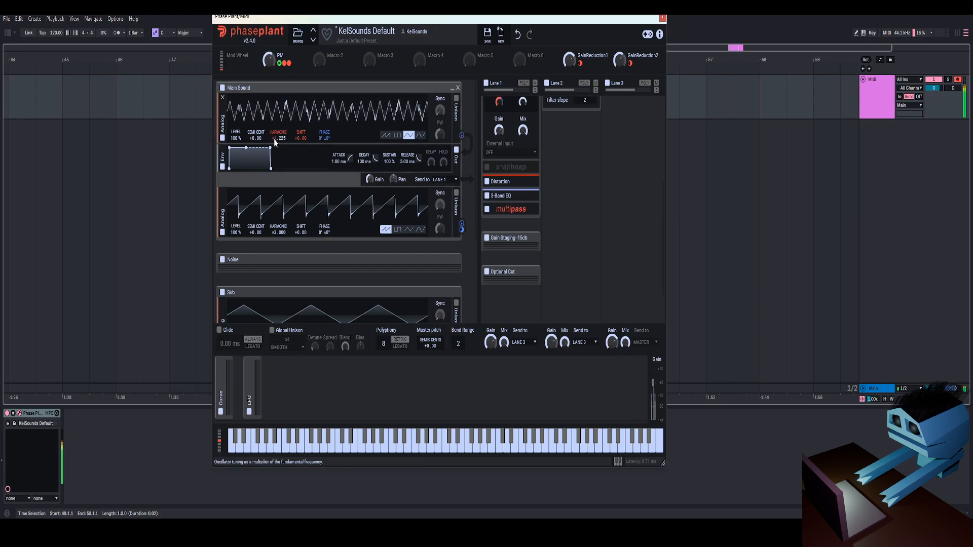
Reset the first Main Sound oscillator's Harmonic to 1.000 and set the second's to 4.000, auditioning with the PM macro
drag(273, 139, 274, 147)
mouse_move(274, 232)
mouse_down()
mouse_move(273, 223)
mouse_move(276, 237)
mouse_up()
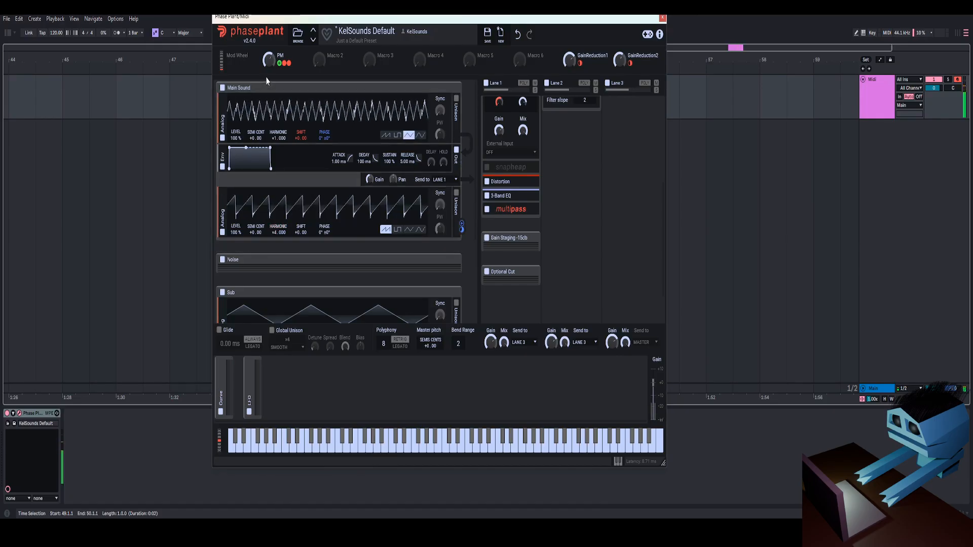
mouse_move(269, 60)
mouse_down()
mouse_move(269, 91)
mouse_move(269, 66)
mouse_up()
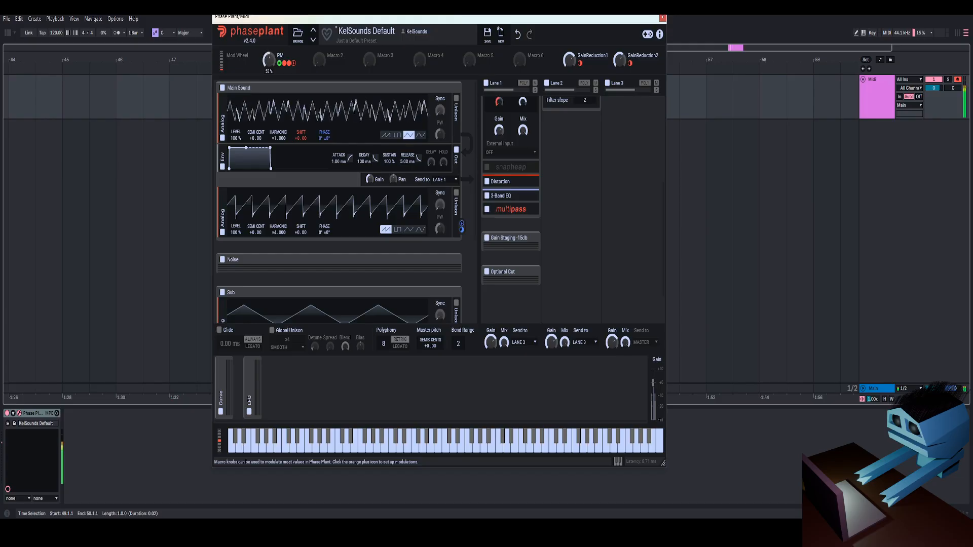
Try sine and triangle waveform combinations on the two Main Sound oscillators while sweeping the PM macro
click(421, 136)
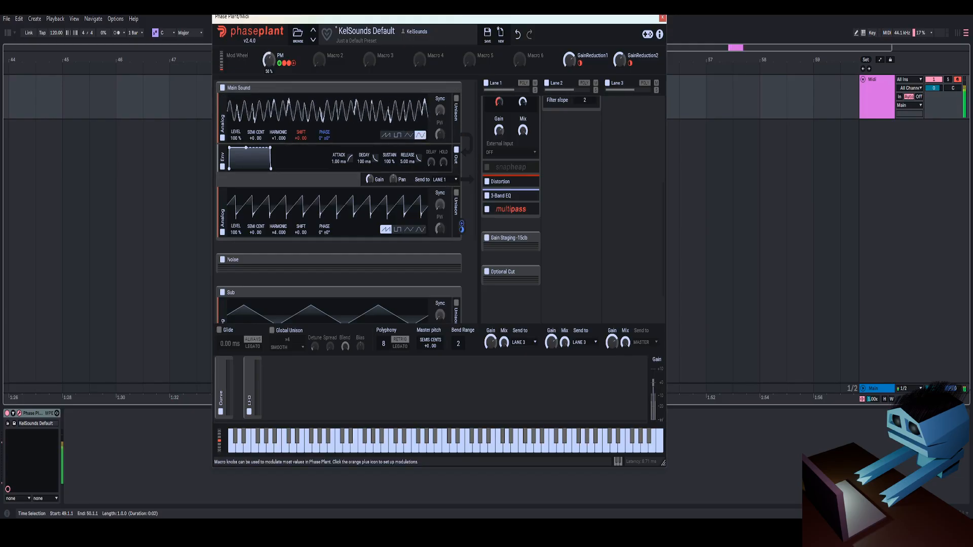
click(409, 229)
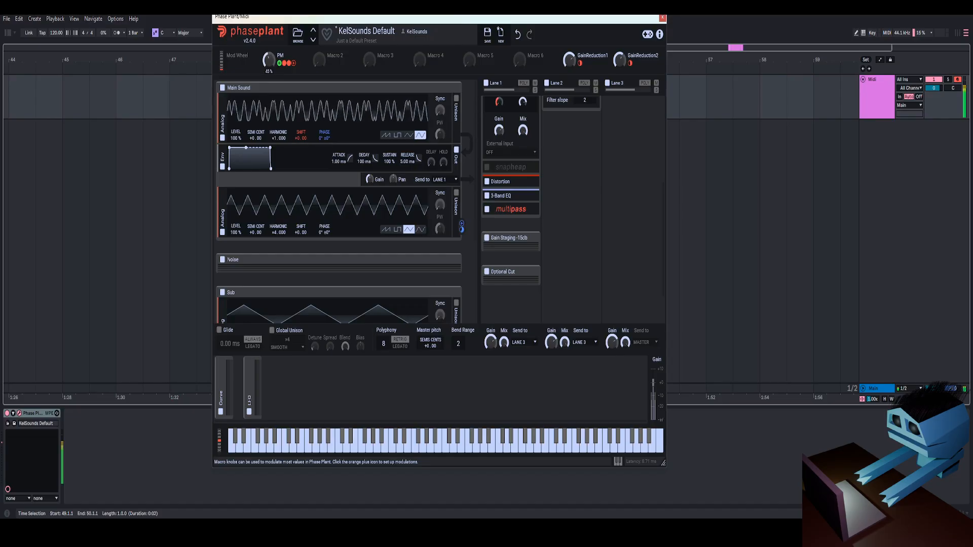
click(420, 230)
mouse_move(269, 61)
mouse_down()
mouse_move(269, 82)
mouse_move(269, 62)
mouse_up()
click(409, 136)
click(409, 230)
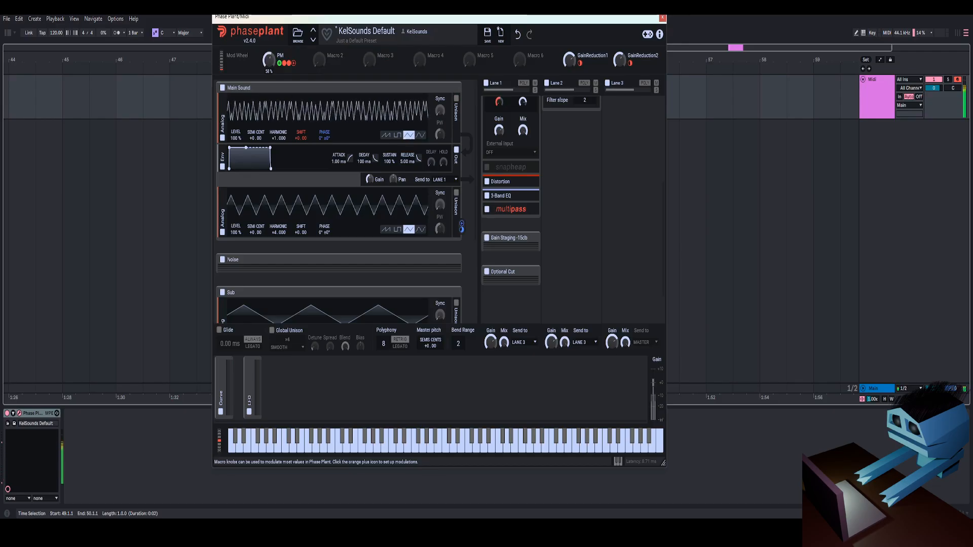
Compare saw and pulse waveforms on the Main Sound oscillators, choose saw for both, and audition with the PM macro raised
click(385, 136)
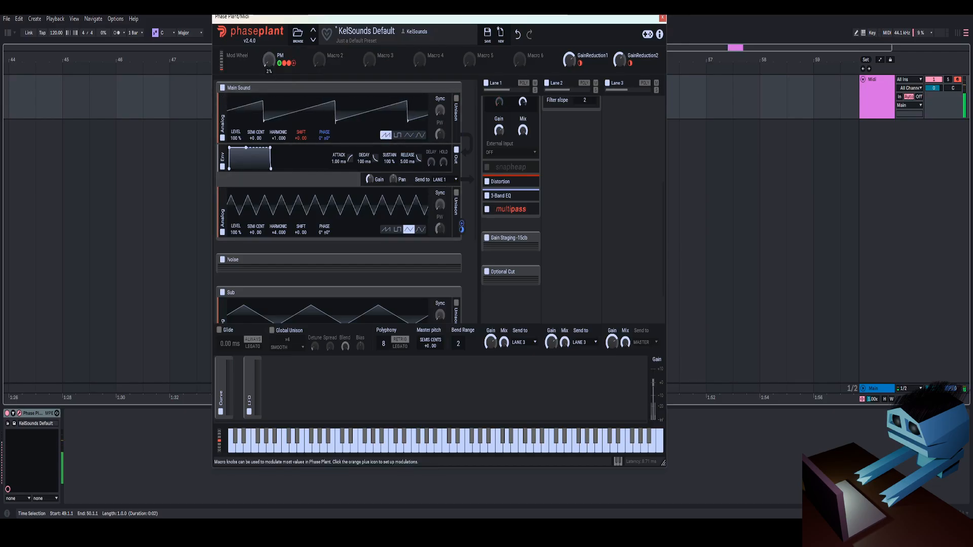
click(397, 135)
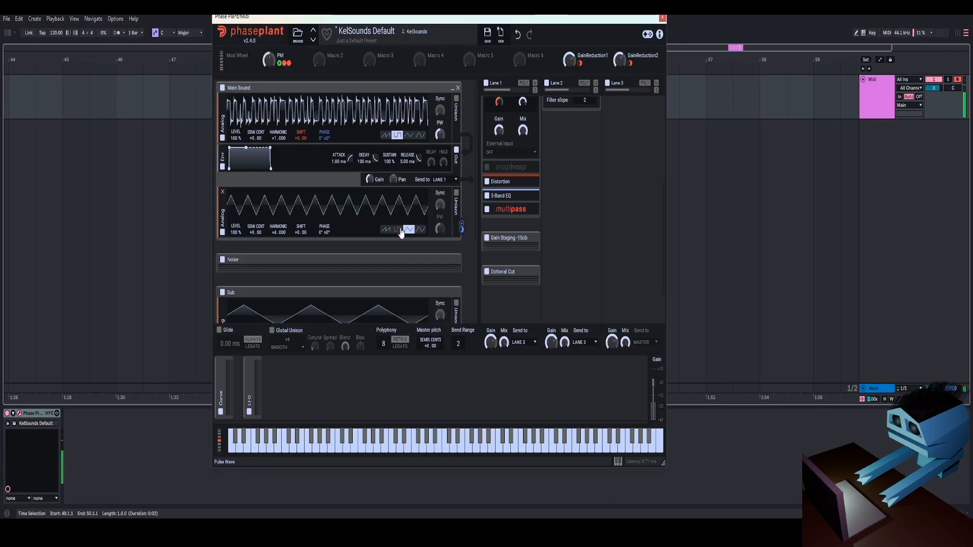
click(398, 230)
click(386, 229)
click(385, 134)
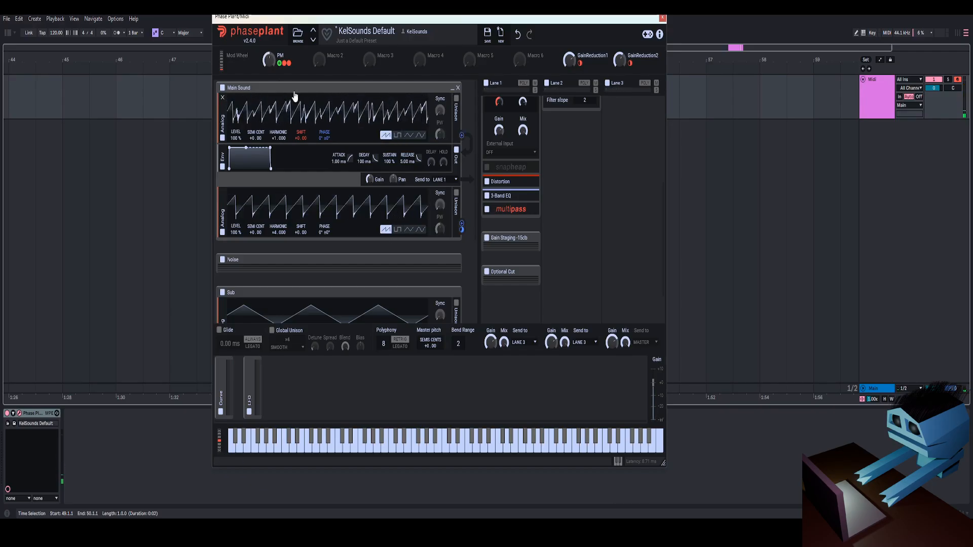
drag(269, 60, 269, 53)
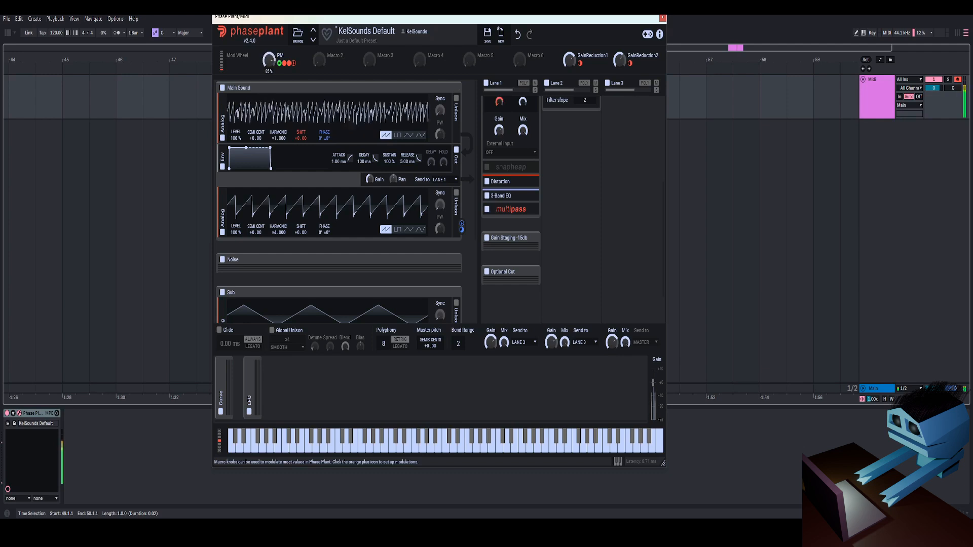
Expand the Shaper in Lane 3's Post Processing group and check its Drive and Mix settings
scroll(612, 126, up, 4)
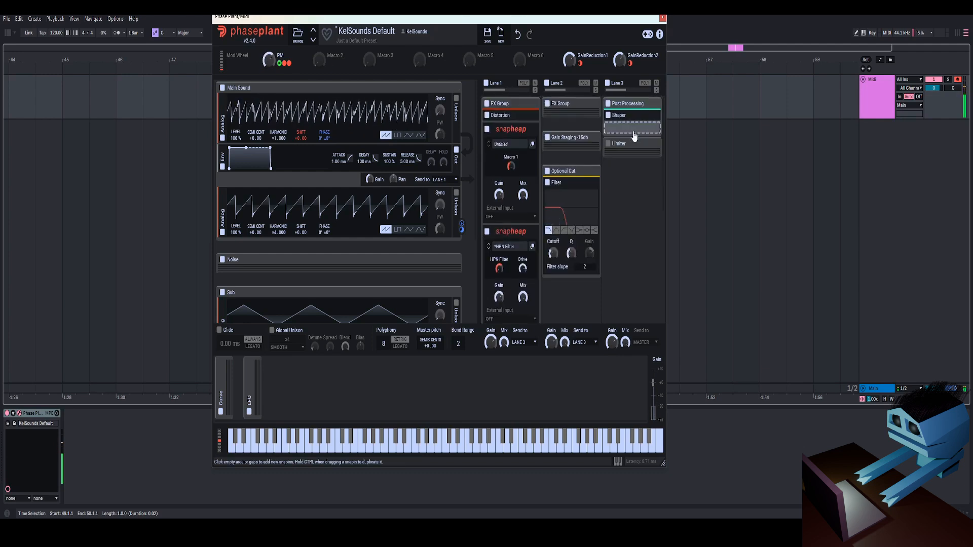
click(651, 116)
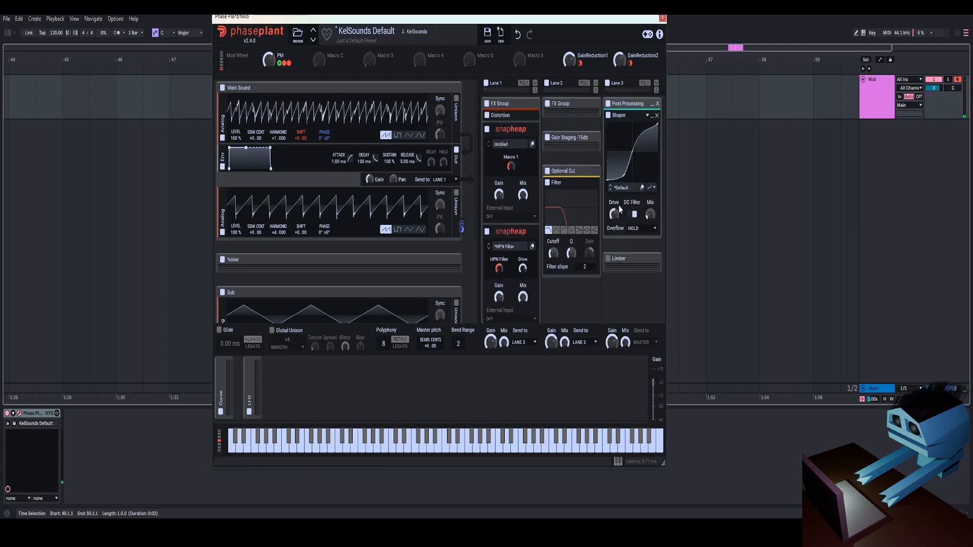
drag(613, 214, 613, 212)
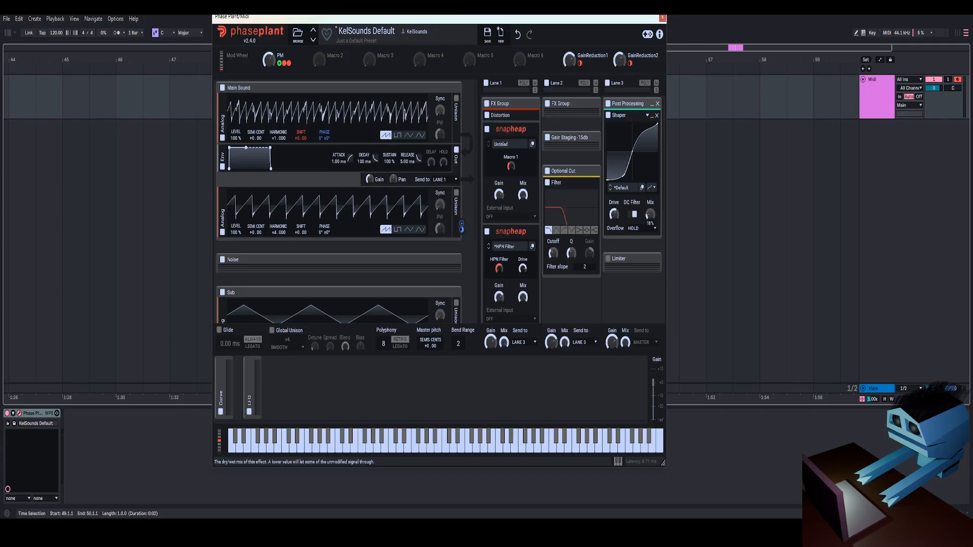
Set the second Main Sound oscillator's Harmonic to 5.000, sweeping the PM macro to audition it
mouse_move(269, 60)
mouse_down()
mouse_move(270, 97)
mouse_move(269, 74)
mouse_up()
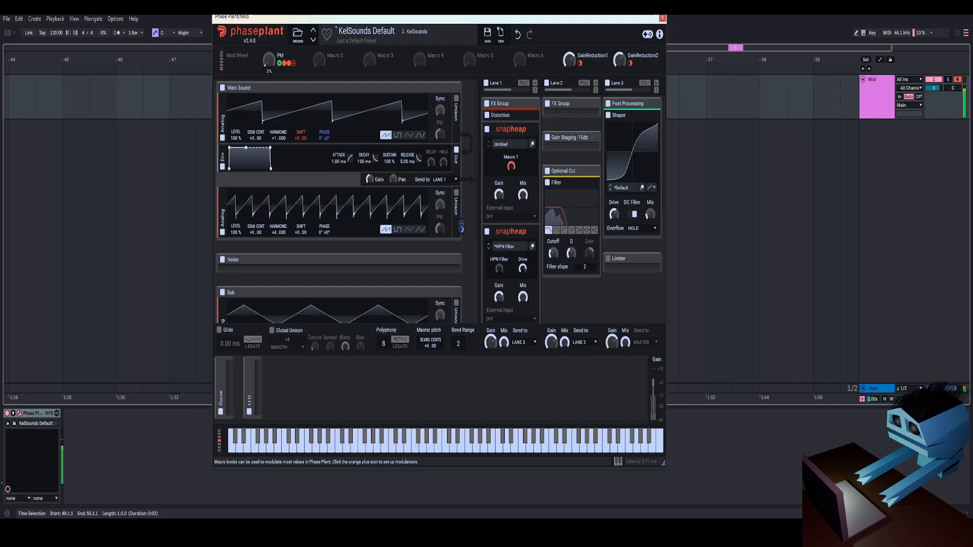
drag(271, 135, 272, 135)
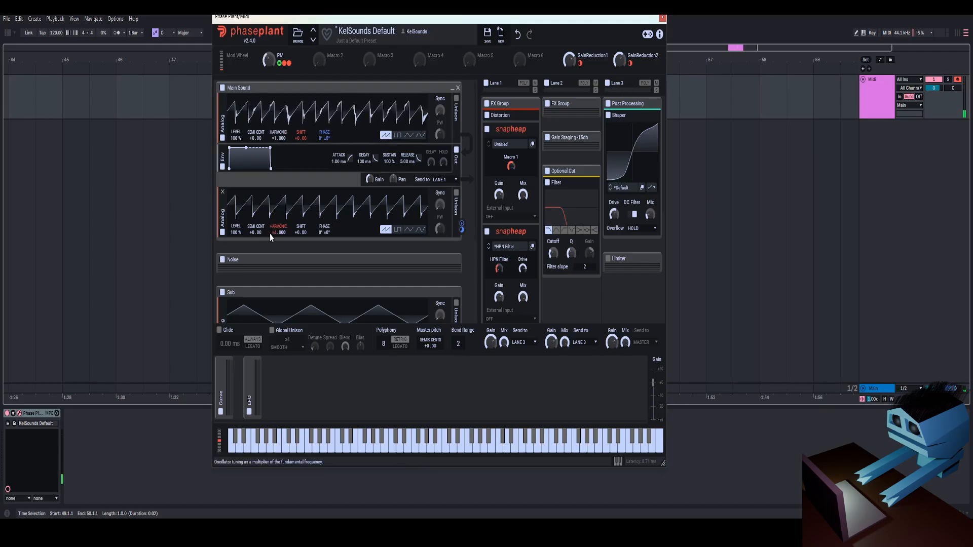
drag(271, 234, 270, 229)
mouse_move(269, 60)
mouse_down()
mouse_move(269, 84)
mouse_move(269, 50)
mouse_up()
Adjust the PM macro's modulation of Macro 1 on Lane 1's first Snap Heap and inspect the comb filters inside it
drag(511, 174, 511, 159)
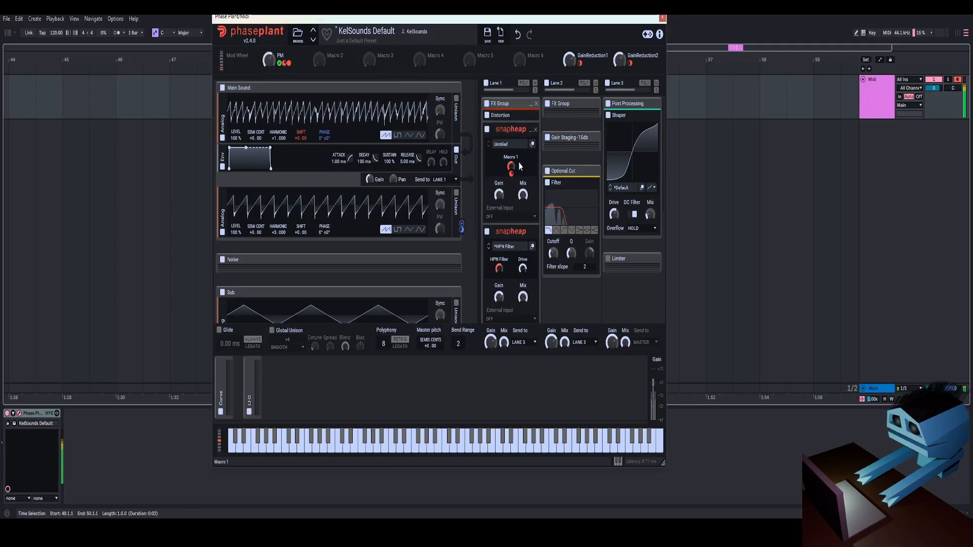
click(532, 145)
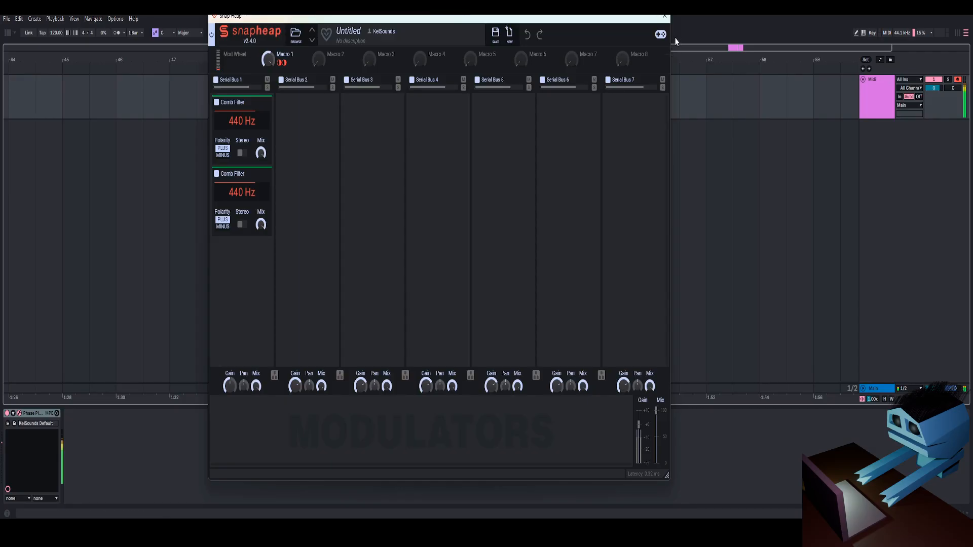
click(666, 20)
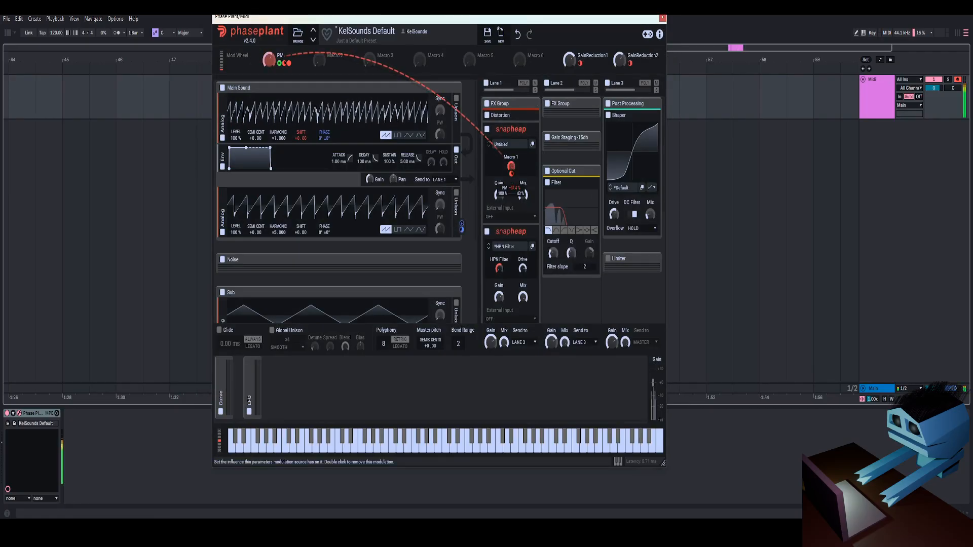
mouse_move(268, 60)
mouse_down()
mouse_move(269, 71)
mouse_move(268, 59)
mouse_up()
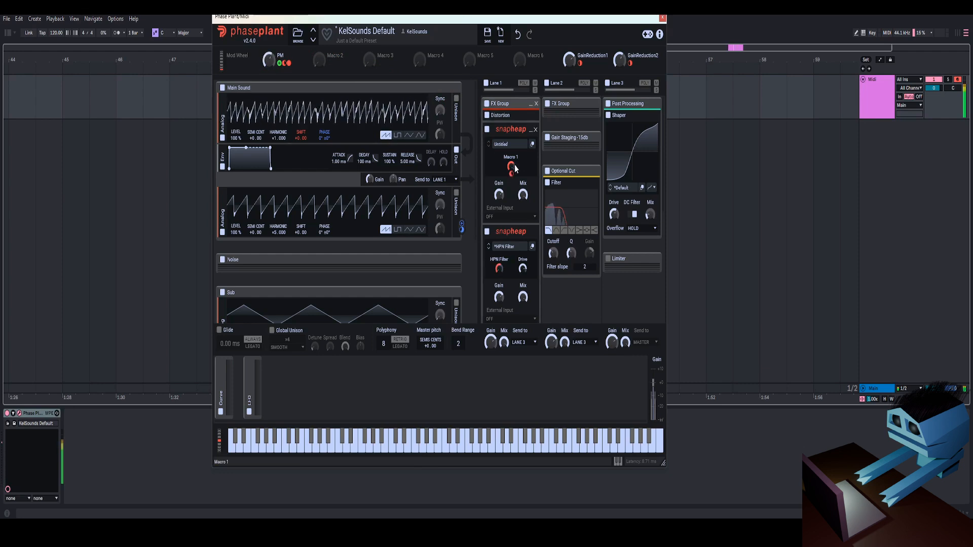
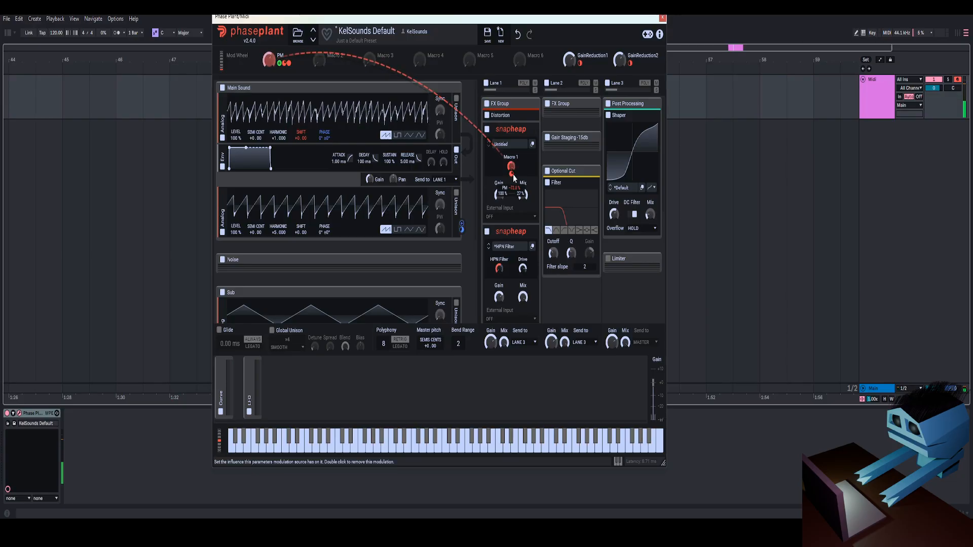
Collapse the Lane 3 Shaper and readjust the PM modulation depth on the first Snap Heap's Macro 1 while sweeping the PM macro
click(638, 115)
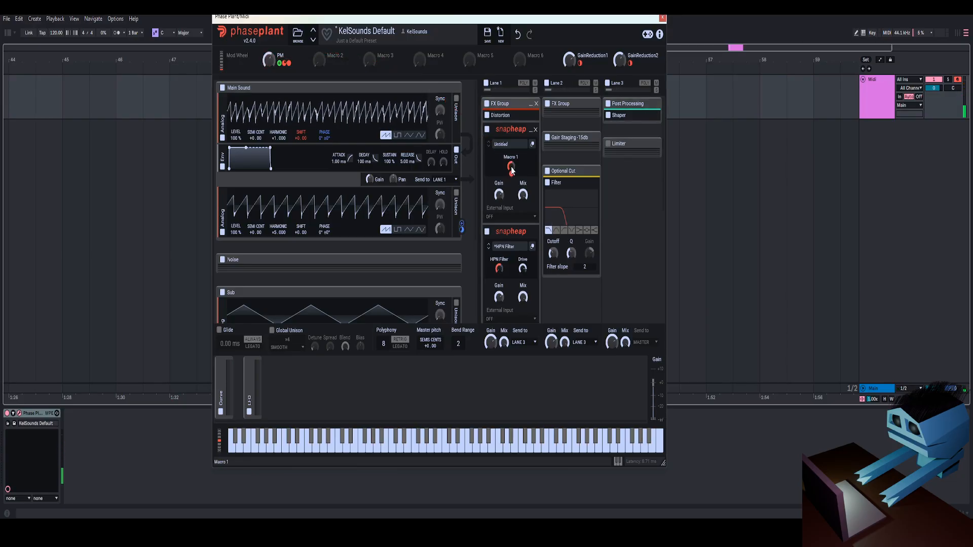
drag(510, 171, 510, 167)
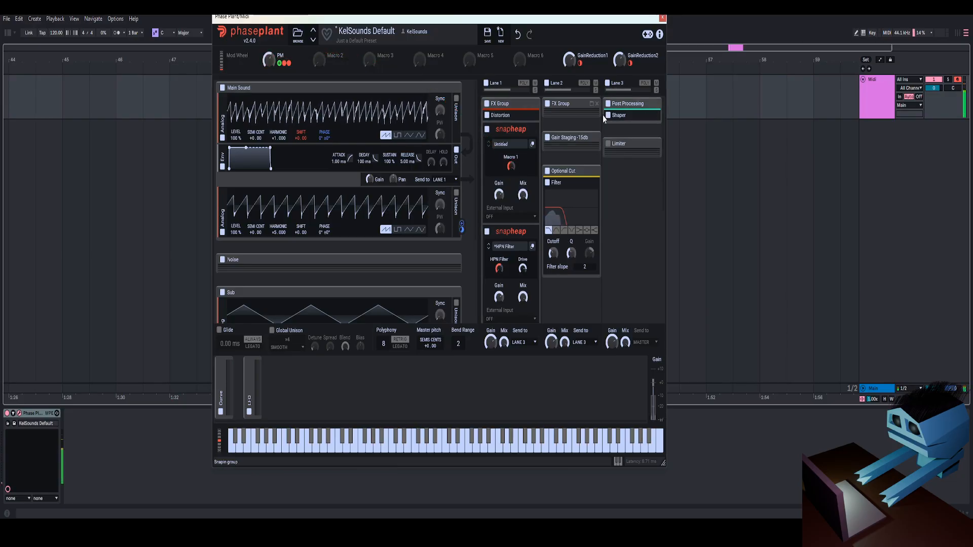
mouse_move(268, 60)
mouse_down()
mouse_move(268, 51)
mouse_move(268, 71)
mouse_move(268, 55)
mouse_up()
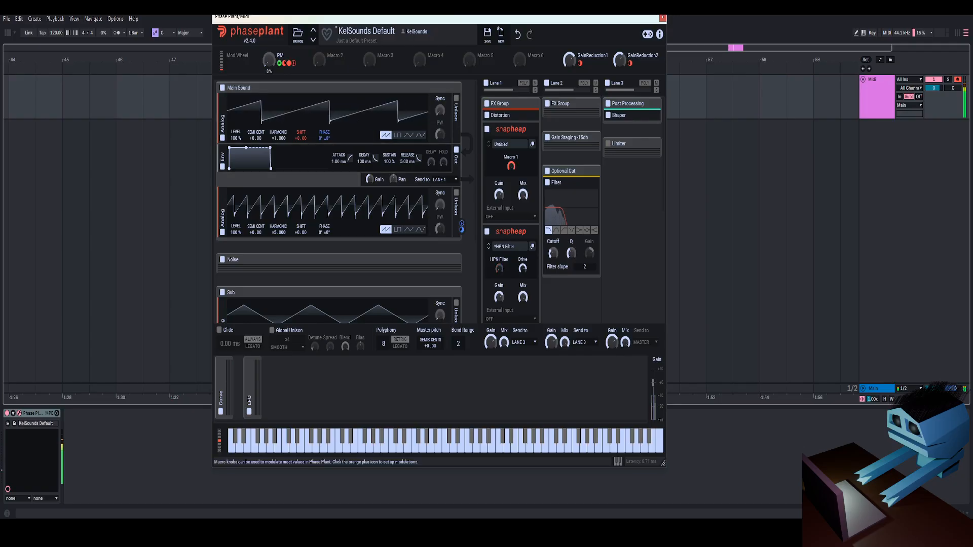
drag(293, 63, 512, 175)
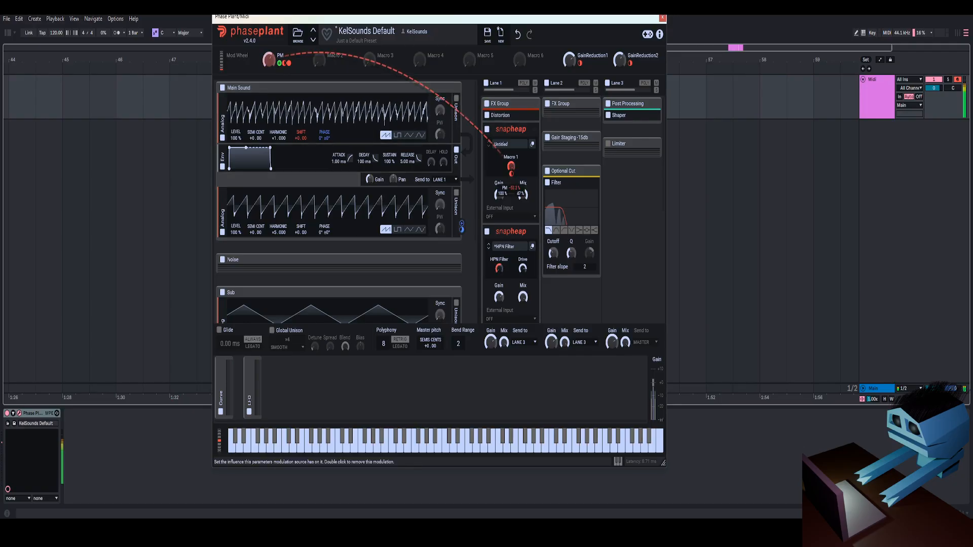
double_click(511, 174)
mouse_move(268, 59)
mouse_down()
mouse_move(269, 79)
mouse_move(269, 56)
mouse_up()
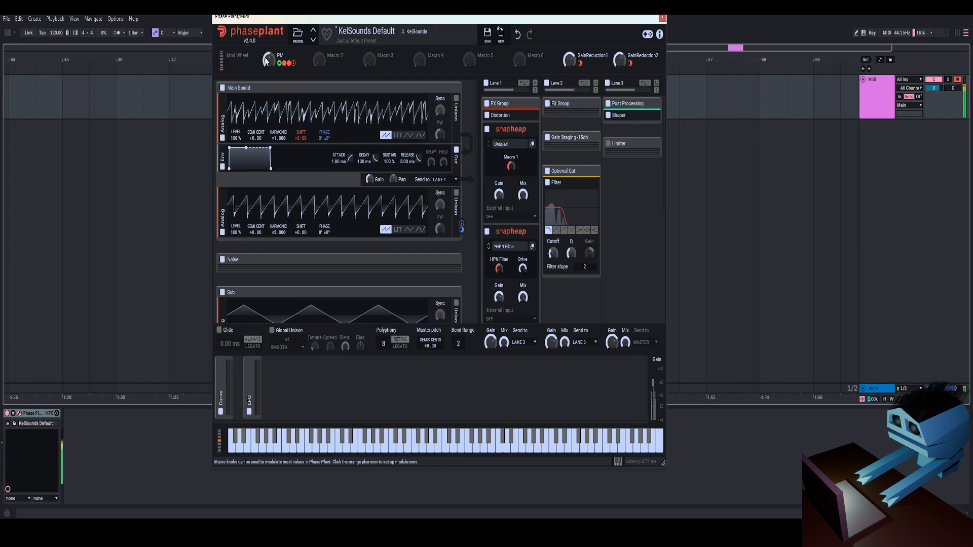
mouse_move(265, 60)
mouse_down()
mouse_move(269, 78)
mouse_move(268, 43)
mouse_up()
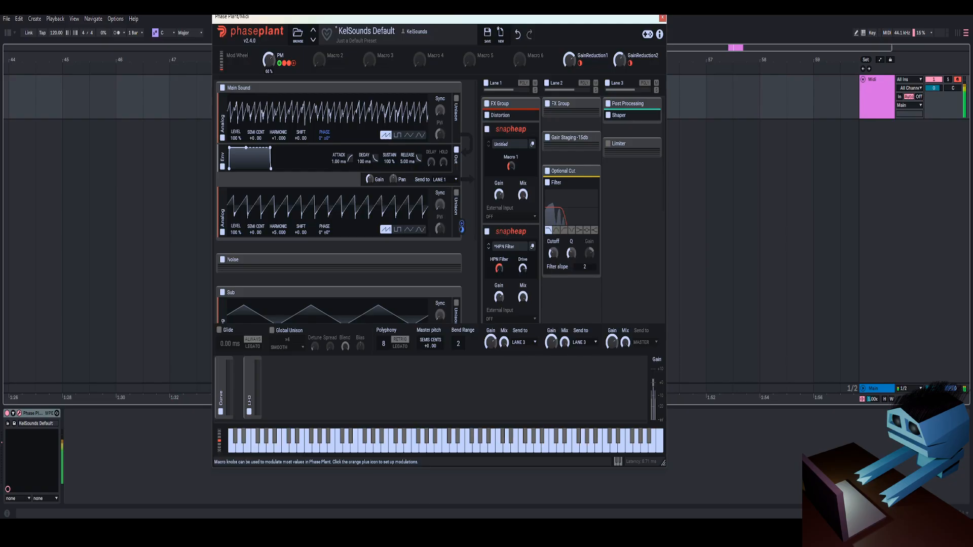
Collapse the two active Snap Heaps in Lane 1 and remove the bypassed third one, auditioning with the PM macro
click(530, 131)
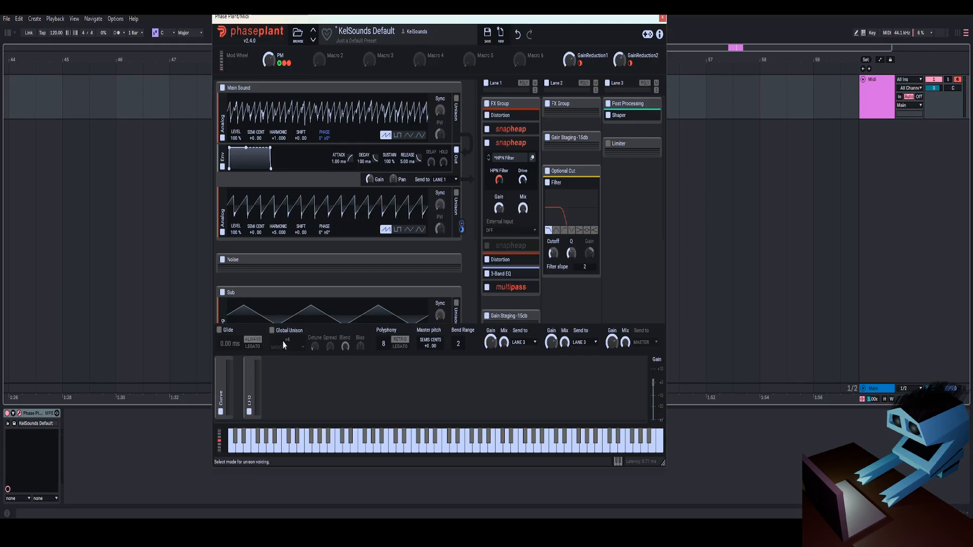
scroll(261, 319, down, 2)
drag(220, 446, 223, 452)
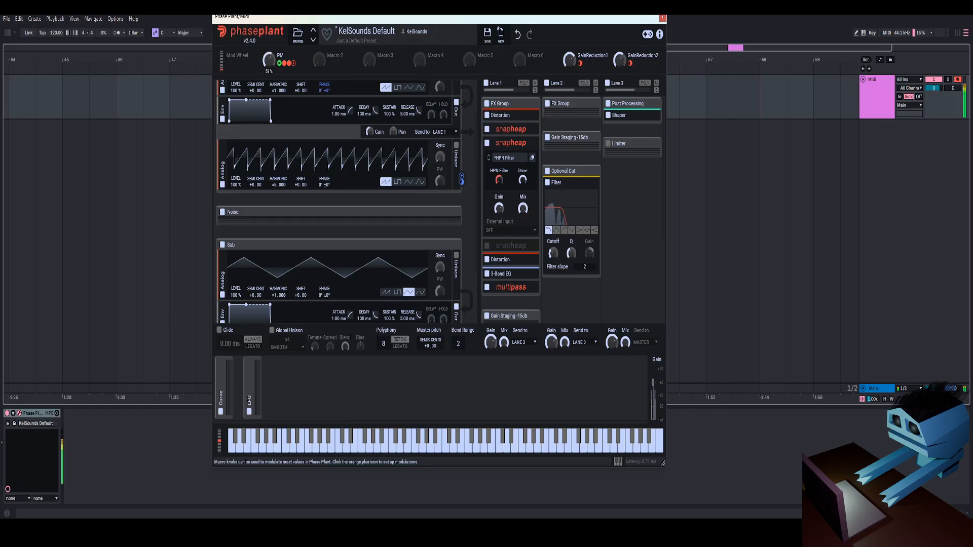
scroll(381, 172, up, 2)
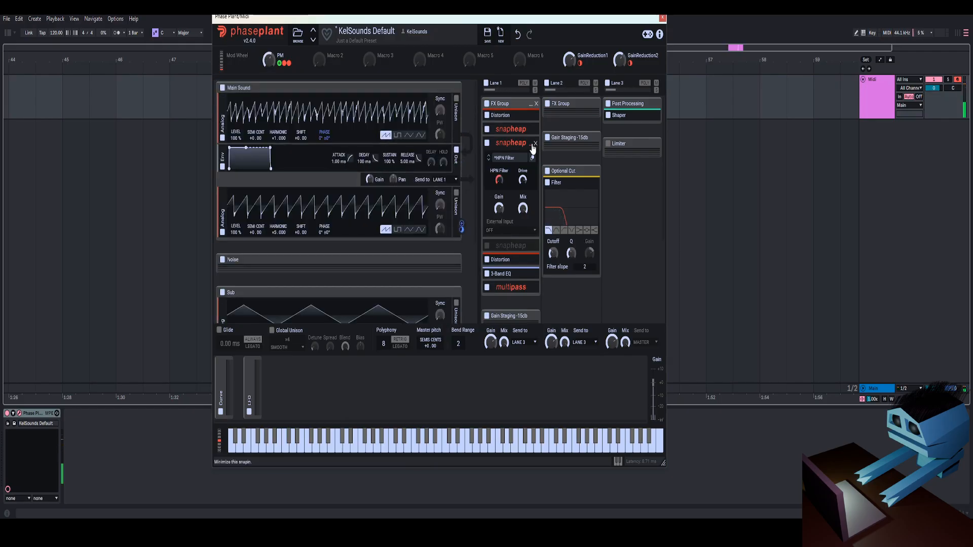
click(532, 145)
click(536, 160)
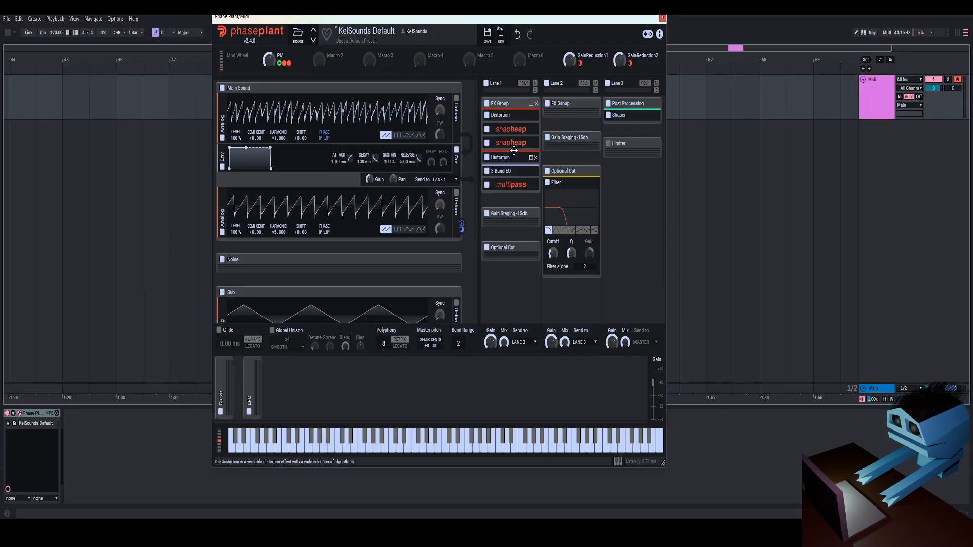
Add a Disperser after the Snap Heaps in Lane 1 and adjust the phase modulation amount while auditioning with the PM macro
click(510, 155)
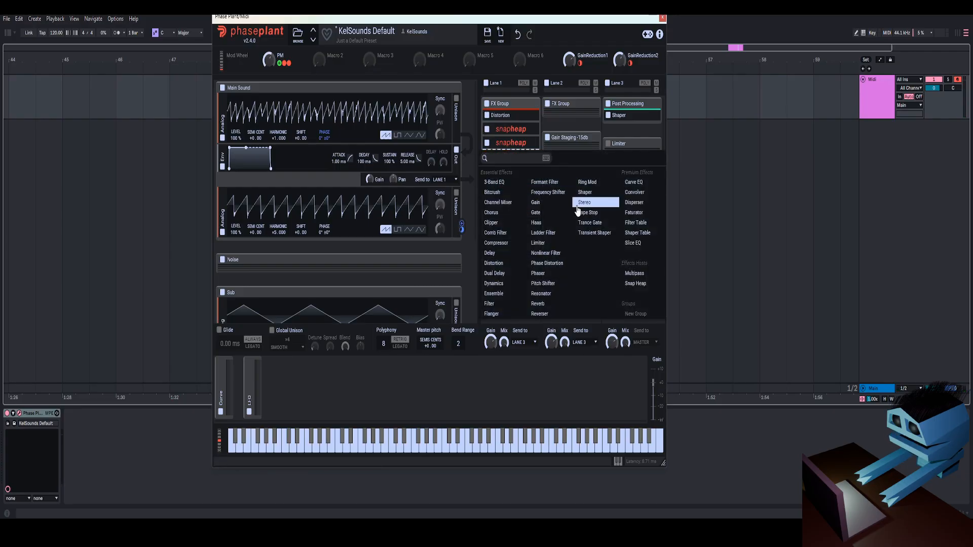
click(633, 203)
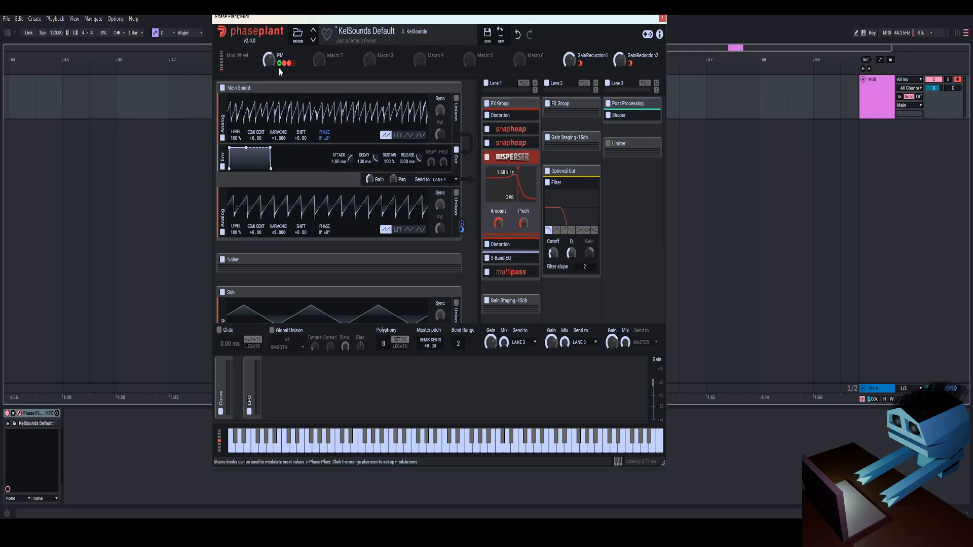
drag(269, 60, 268, 64)
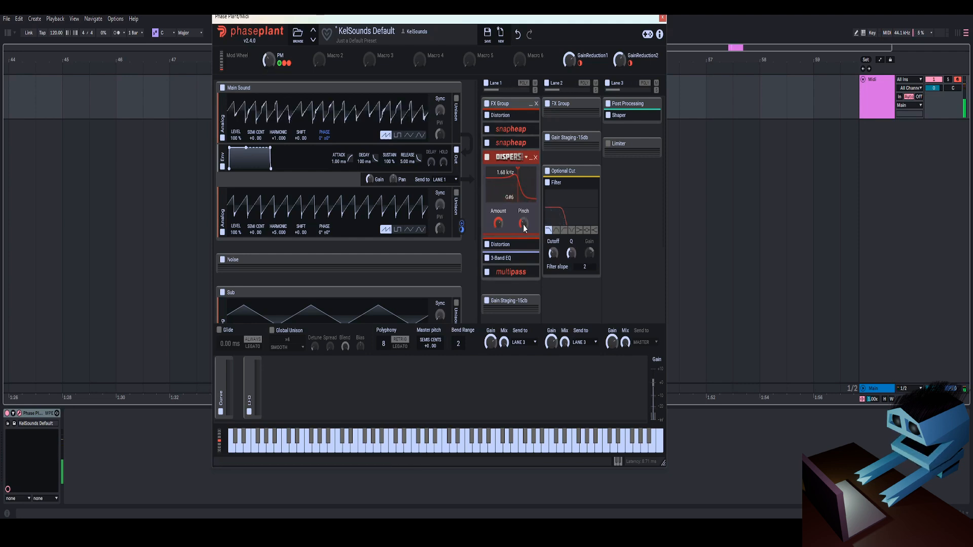
drag(268, 61, 265, 58)
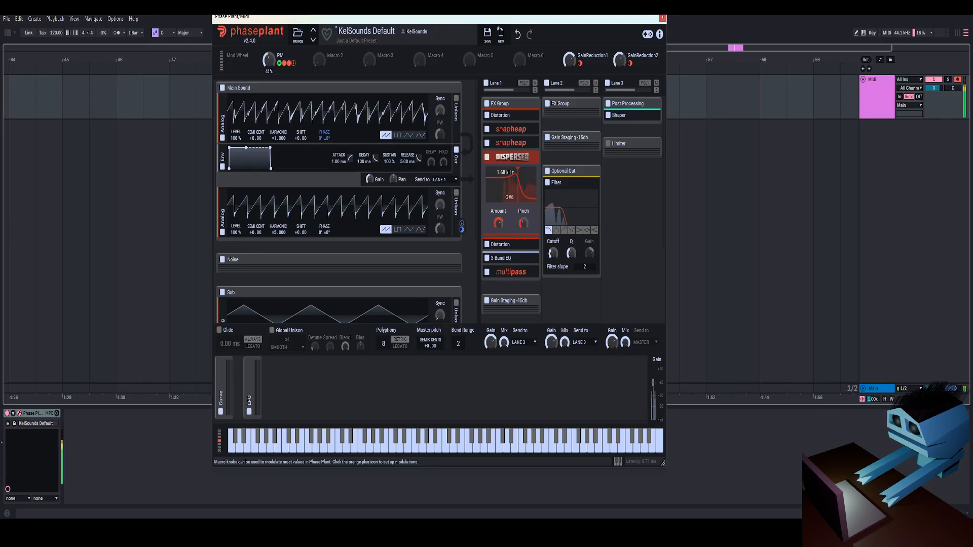
mouse_move(462, 230)
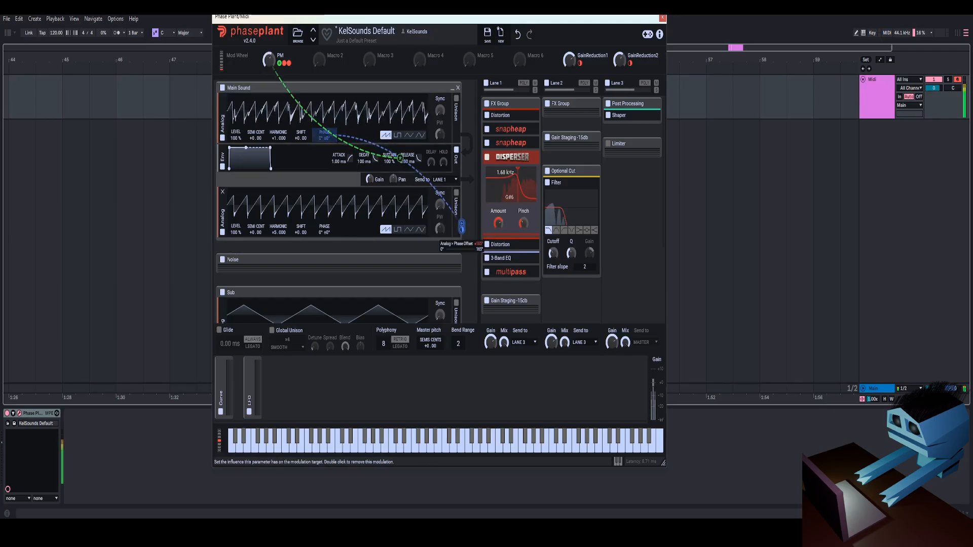
drag(462, 226, 461, 226)
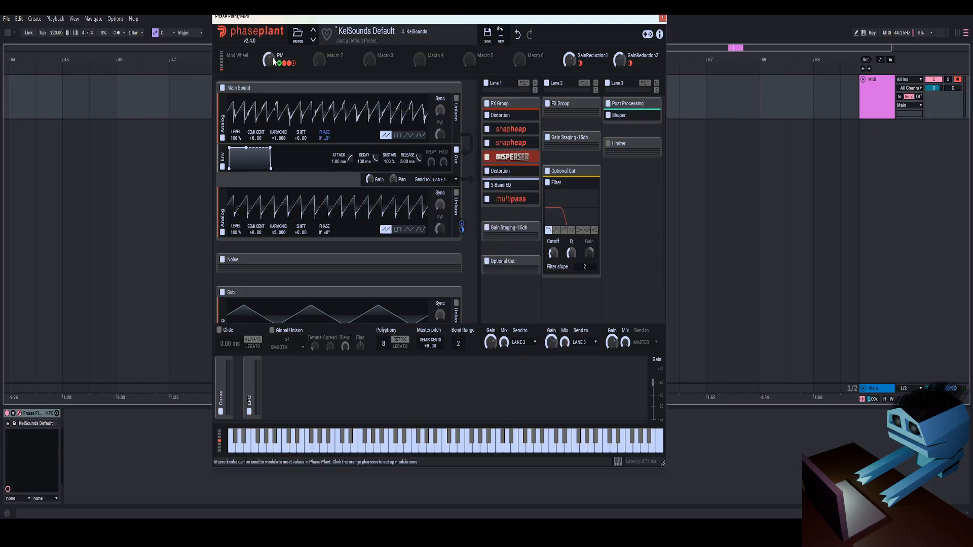
Add a Slice EQ after the Shaper in Lane 3 and open its editor
click(622, 130)
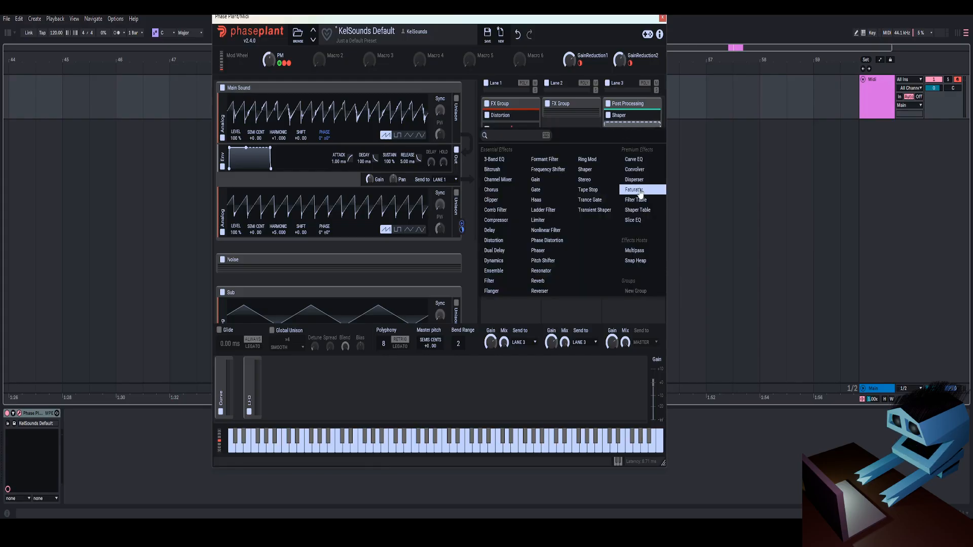
click(636, 220)
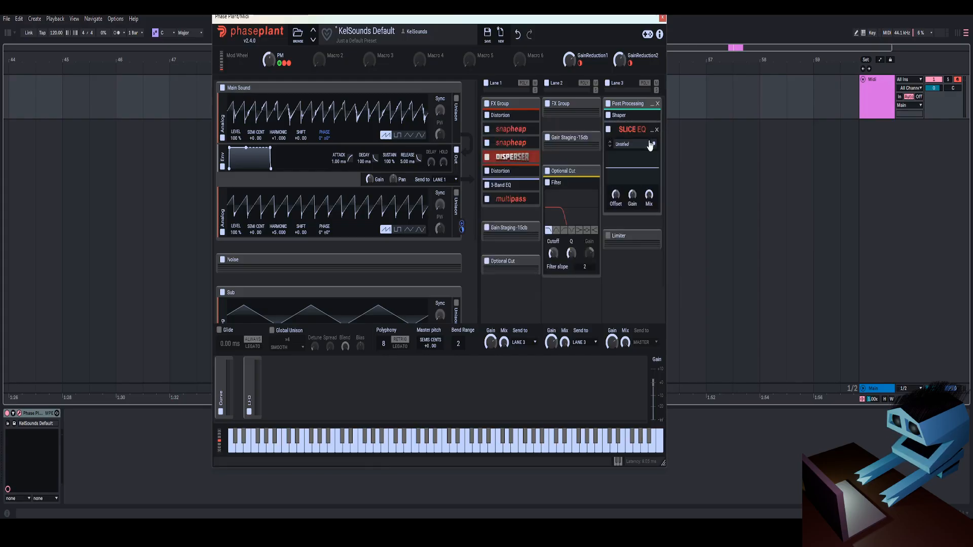
click(654, 148)
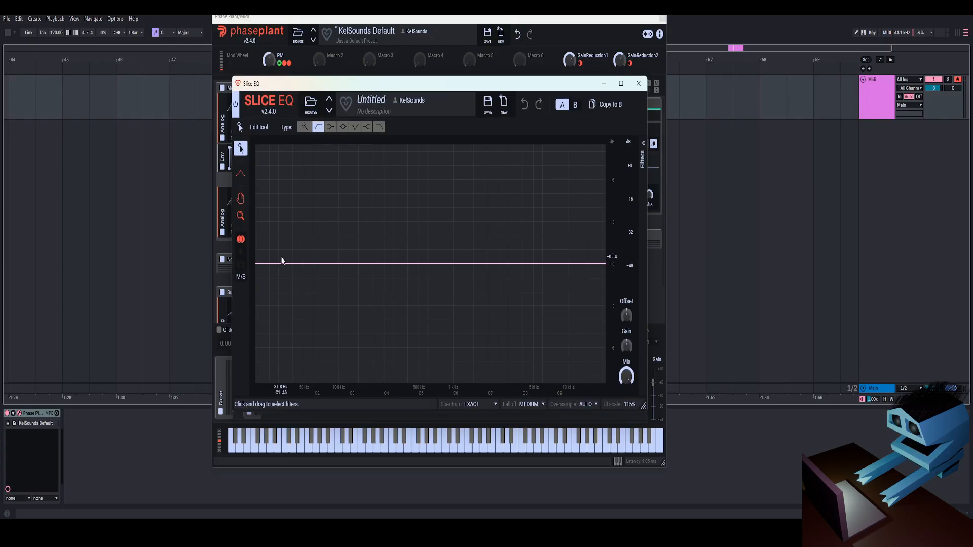
Add a low cut filter at 20.0 Hz in Slice EQ and set its slope to 18 dB/oct
double_click(281, 263)
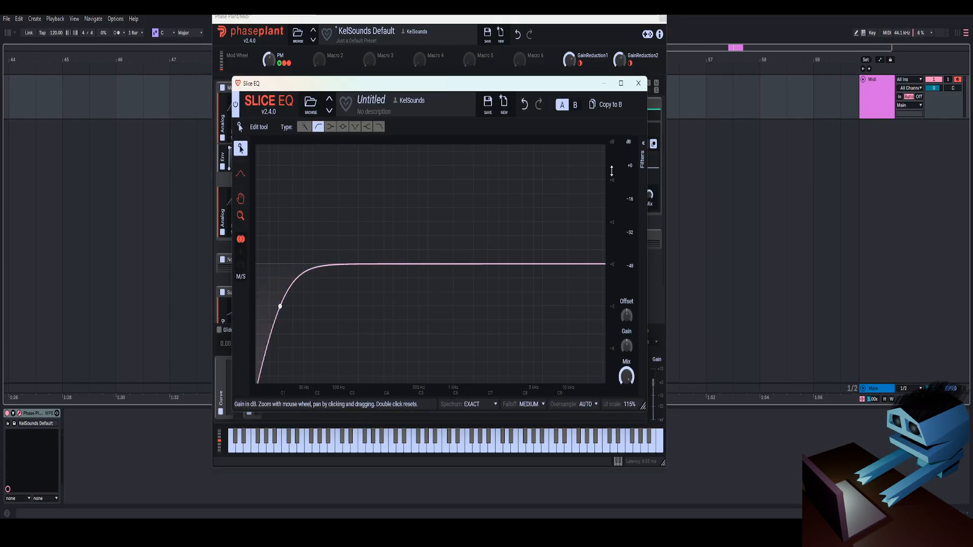
drag(628, 164, 631, 171)
click(642, 153)
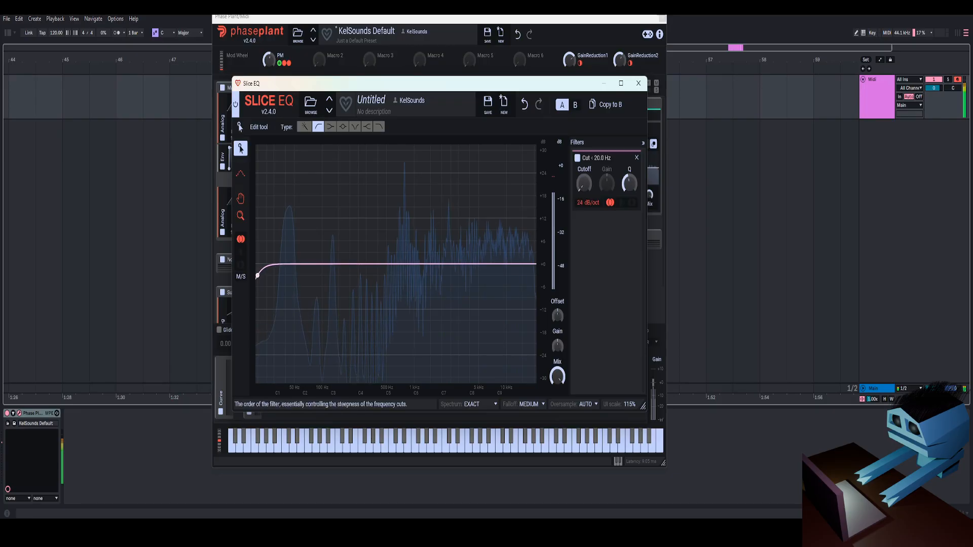
drag(588, 202, 584, 205)
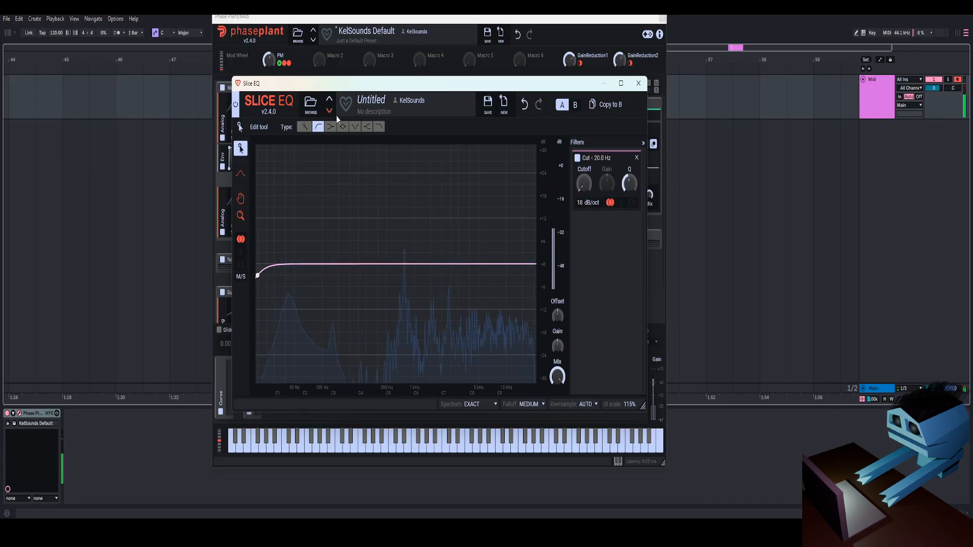
Add a peak filter dipping about 6 dB near 283 Hz with a Q of about 2.79, and play the sound
double_click(369, 265)
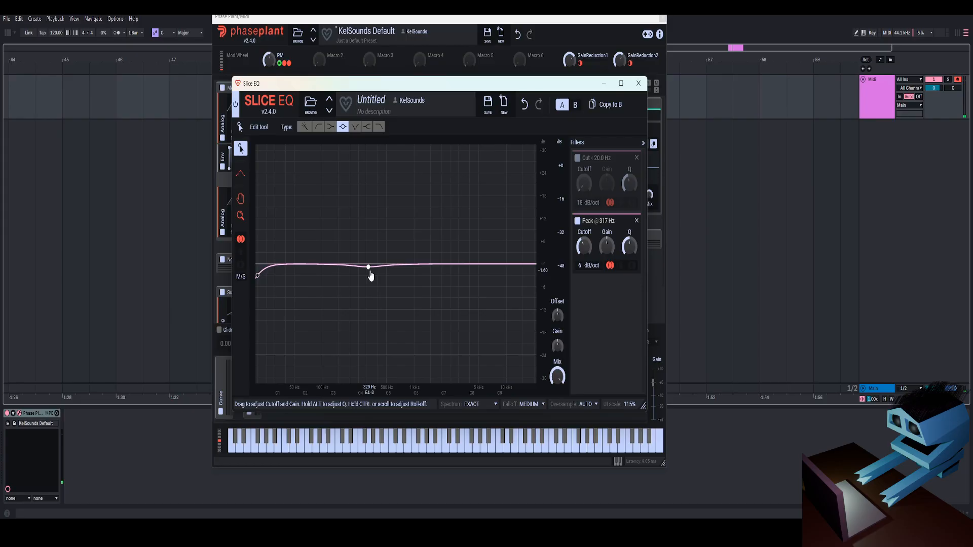
drag(370, 275, 367, 294)
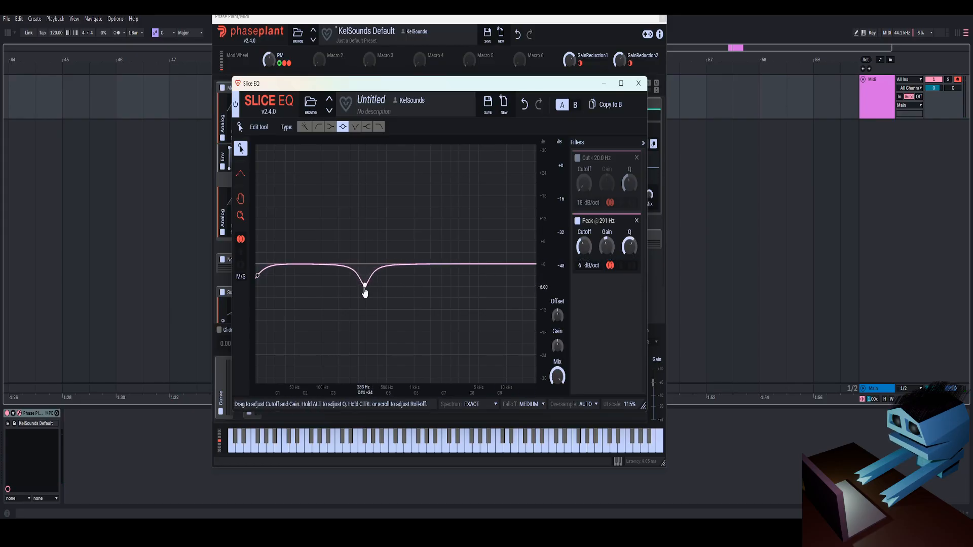
key(space)
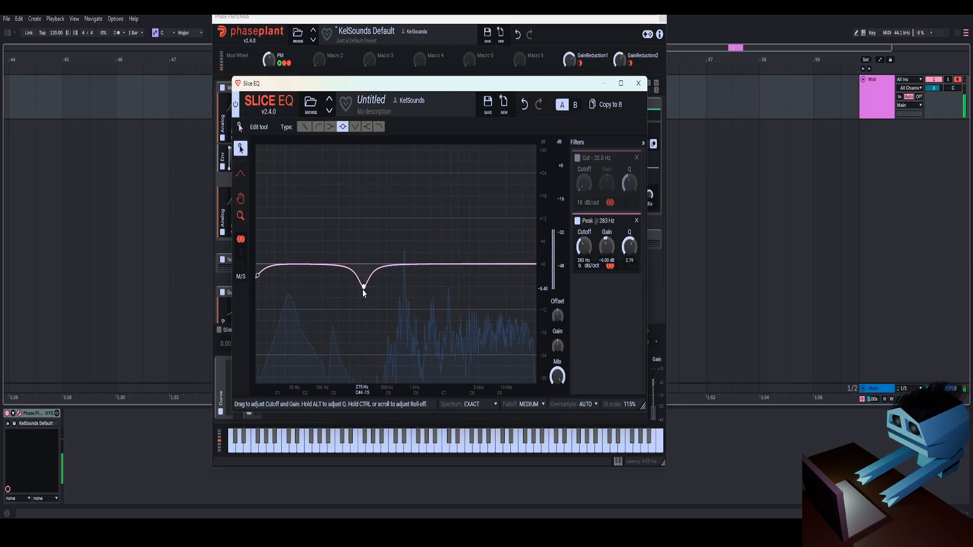
Deepen the peak filter's dip to about 12 dB at 250 Hz and close the Slice EQ editor
drag(362, 290, 359, 311)
mouse_move(606, 240)
mouse_down()
mouse_move(605, 222)
mouse_move(605, 239)
mouse_up()
click(638, 83)
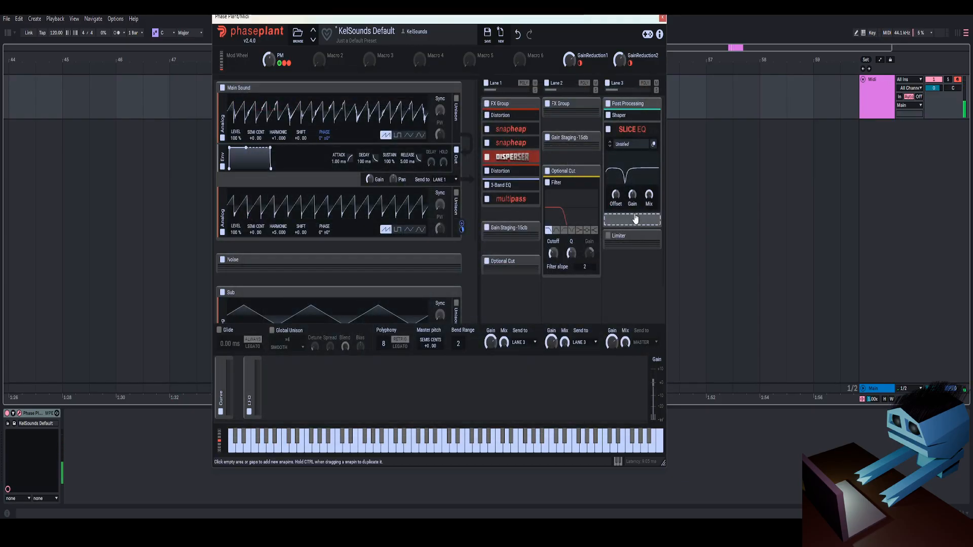
Set the upper oscillator's harmonic to +2.000 and raise its phase modulation amount to about 130°, auditioning with the PM macro
click(635, 219)
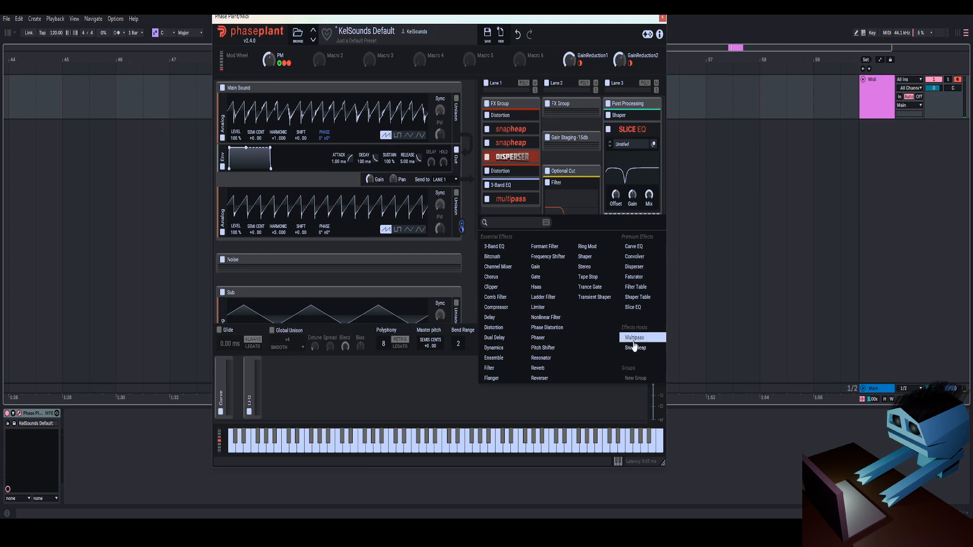
click(623, 133)
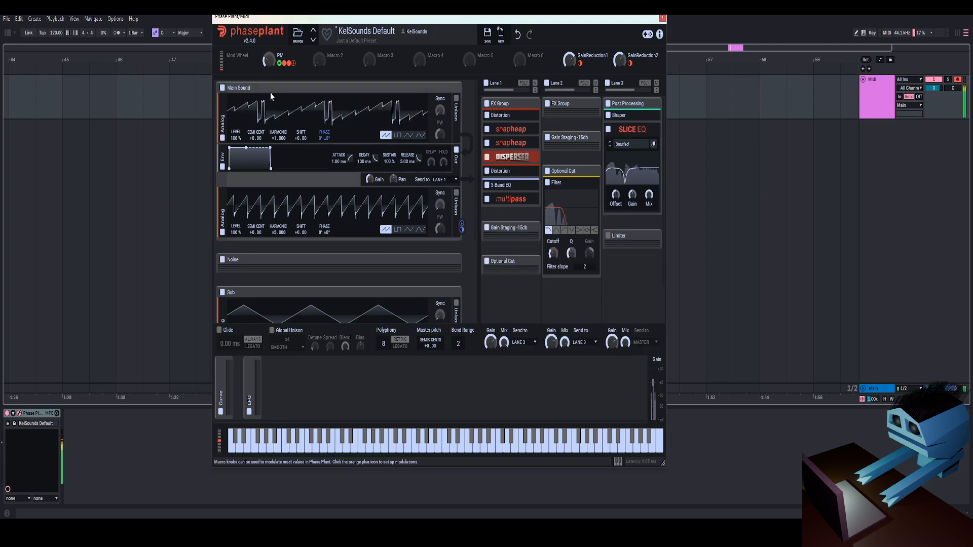
mouse_move(269, 60)
mouse_down()
mouse_move(269, 70)
mouse_move(269, 48)
mouse_move(269, 83)
mouse_move(269, 43)
mouse_move(269, 75)
mouse_up()
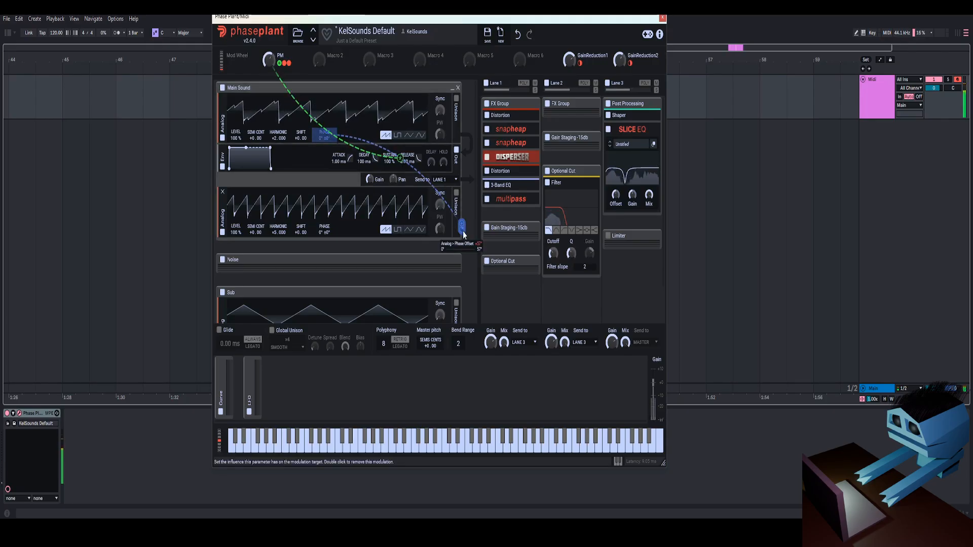
drag(462, 230, 461, 209)
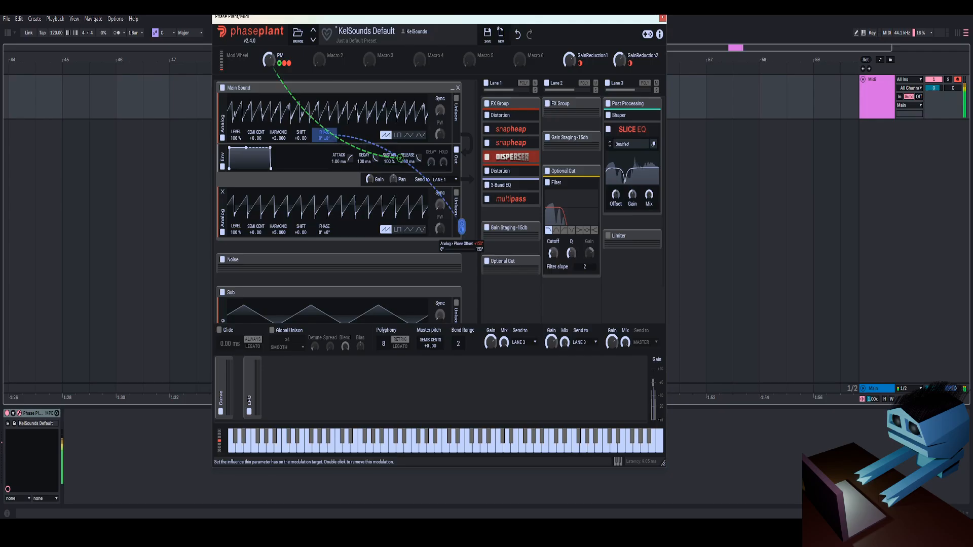
mouse_move(269, 59)
mouse_down()
mouse_move(269, 89)
mouse_move(269, 71)
mouse_up()
Try a gentle high shelf near 4.83 kHz in the Slice EQ and remove that shelf filter again
click(653, 146)
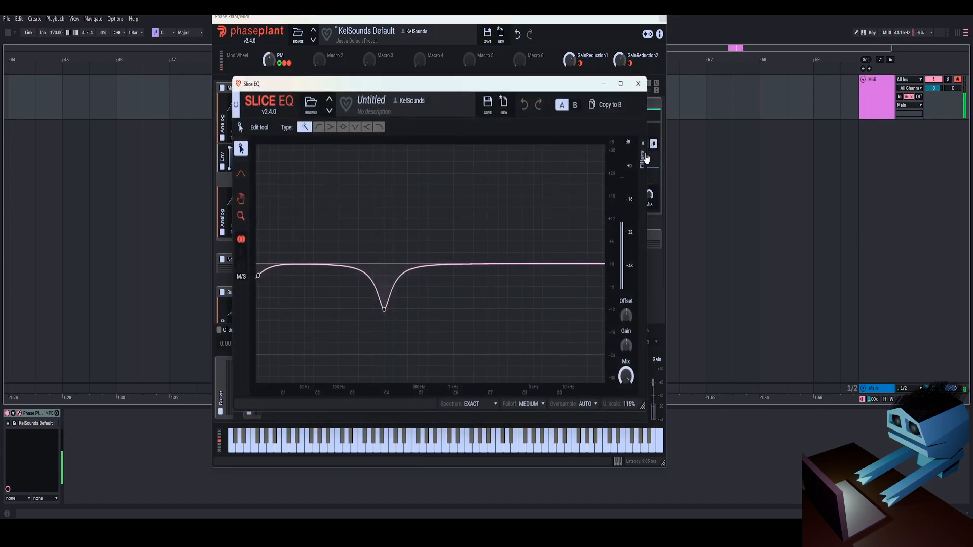
drag(561, 264, 532, 258)
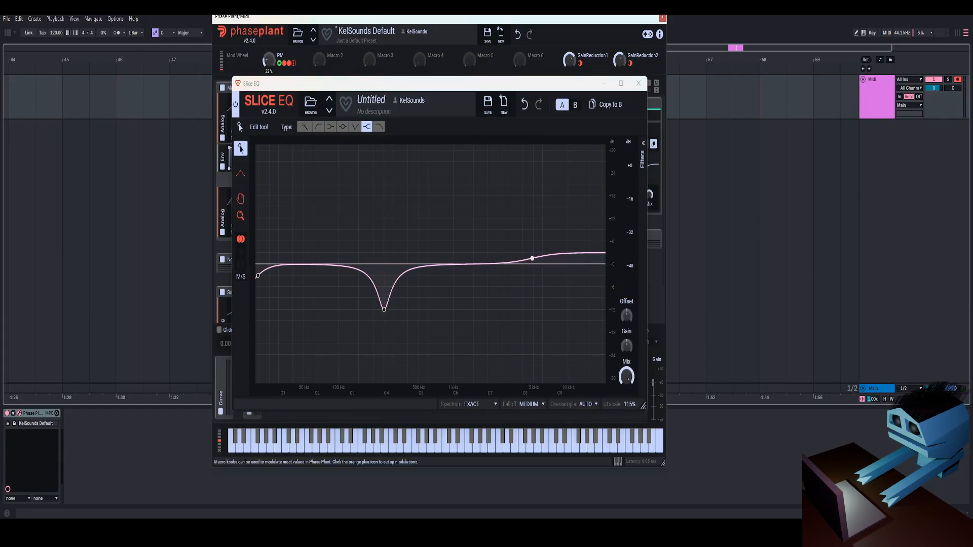
click(641, 161)
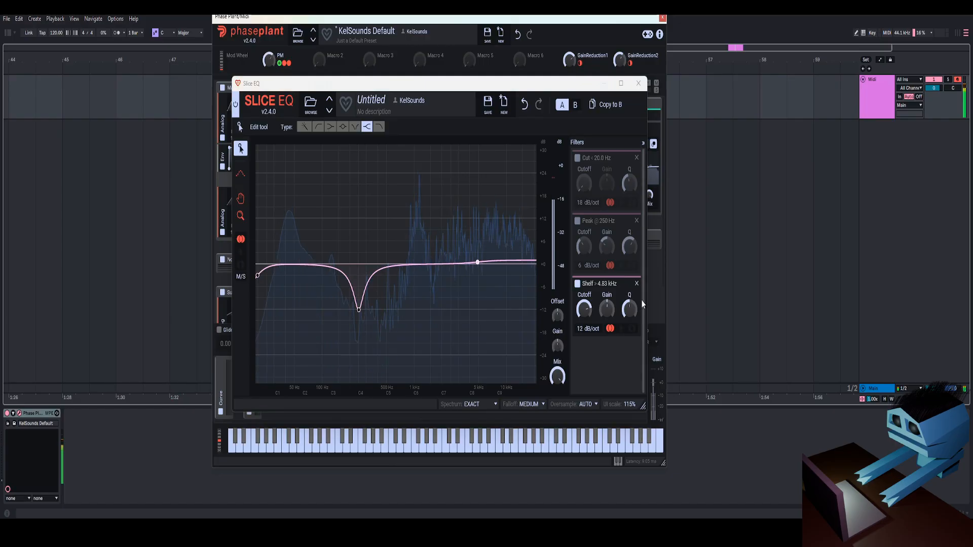
click(637, 284)
click(639, 83)
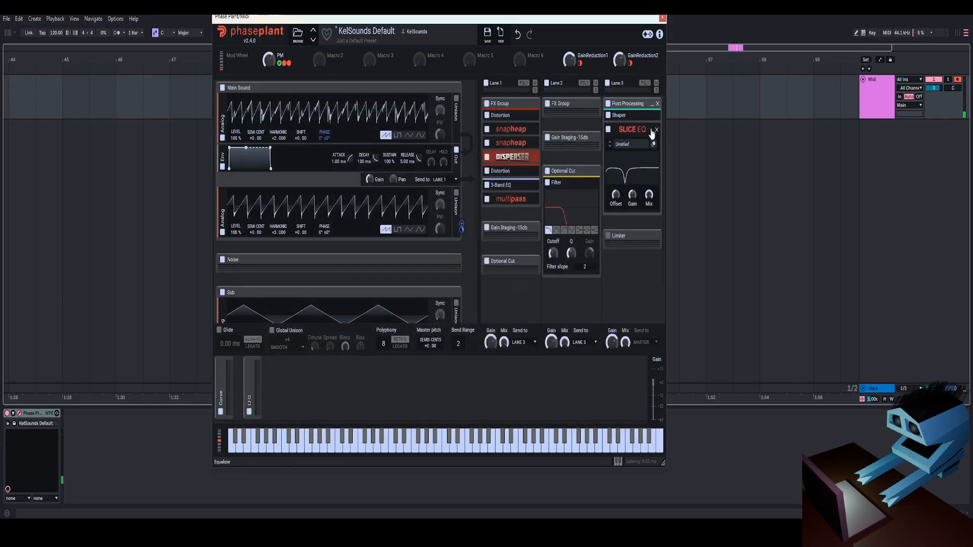
Add a Multipass after the Slice EQ in Lane 3 and load the K.O.T.T. preset into it
click(627, 153)
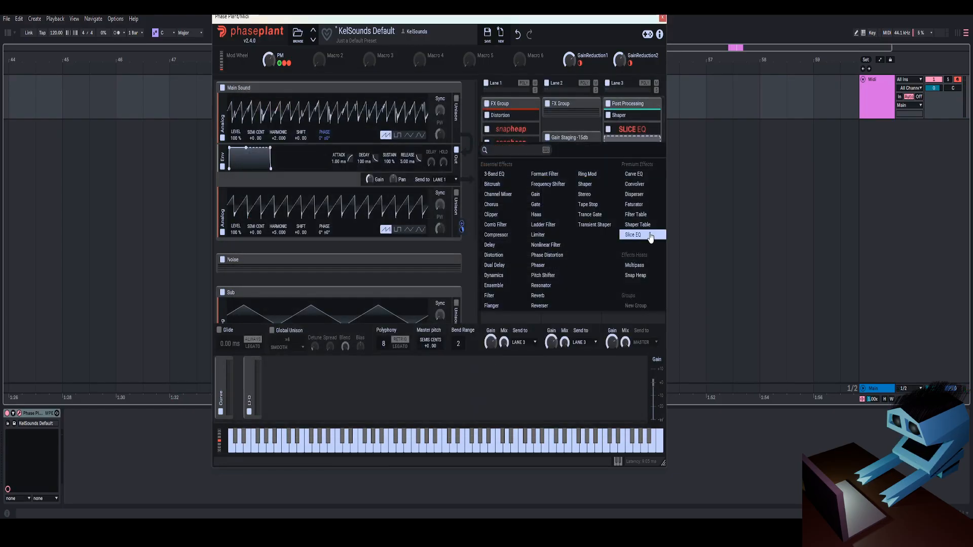
click(641, 272)
click(628, 158)
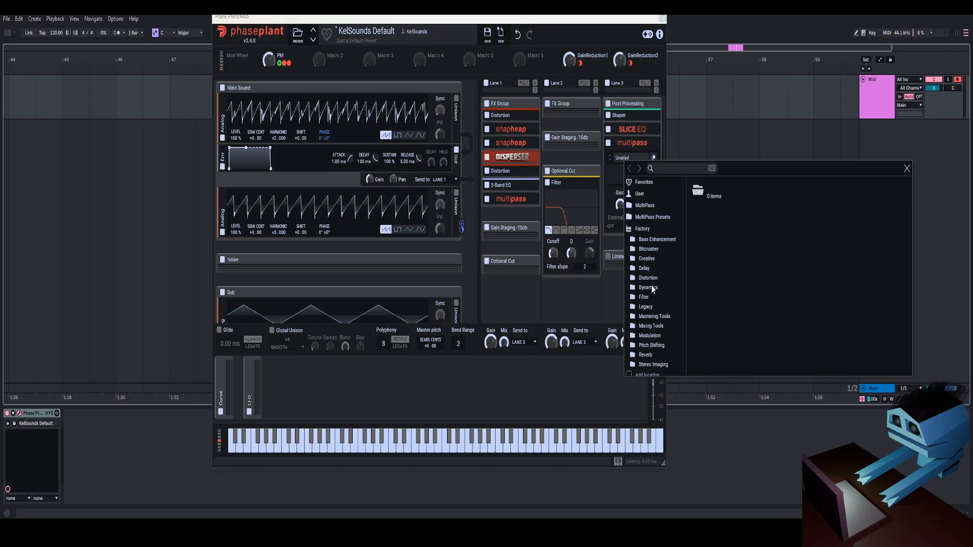
double_click(707, 231)
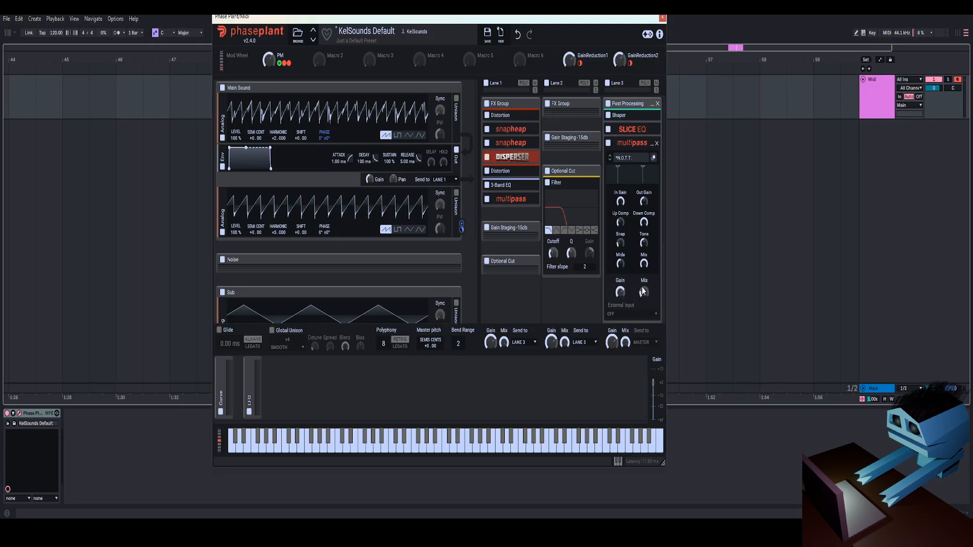
Enable the Limiter group in Lane 3 and set the Multipass mix to about 33%, auditioning with the PM macro
scroll(643, 292, down, 3)
click(628, 223)
scroll(628, 227, down, 2)
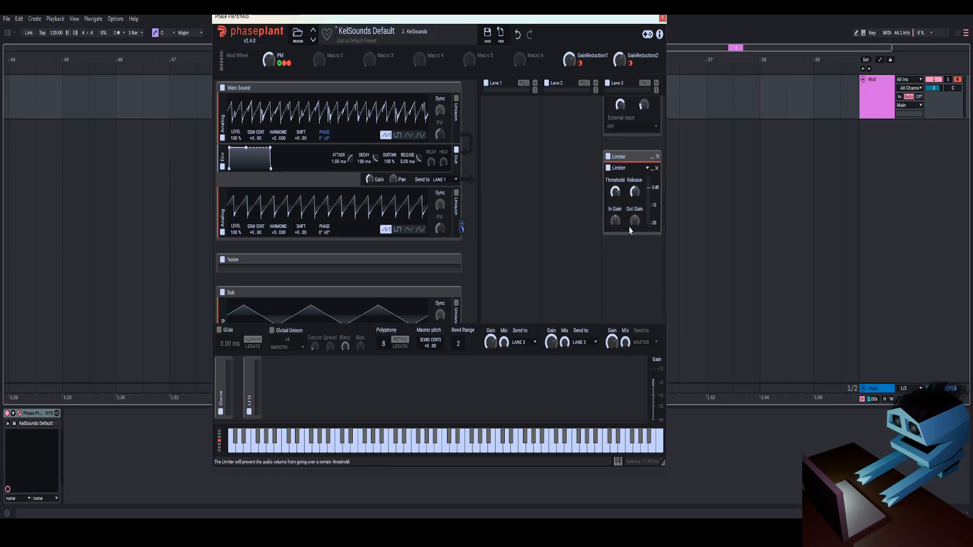
mouse_move(269, 60)
mouse_down()
mouse_move(269, 112)
mouse_move(269, 79)
mouse_up()
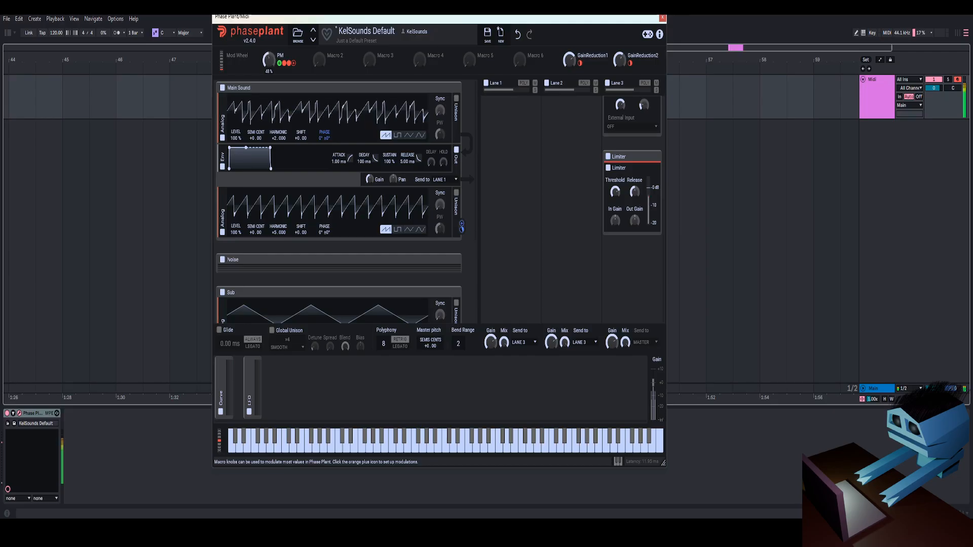
scroll(627, 130, up, 3)
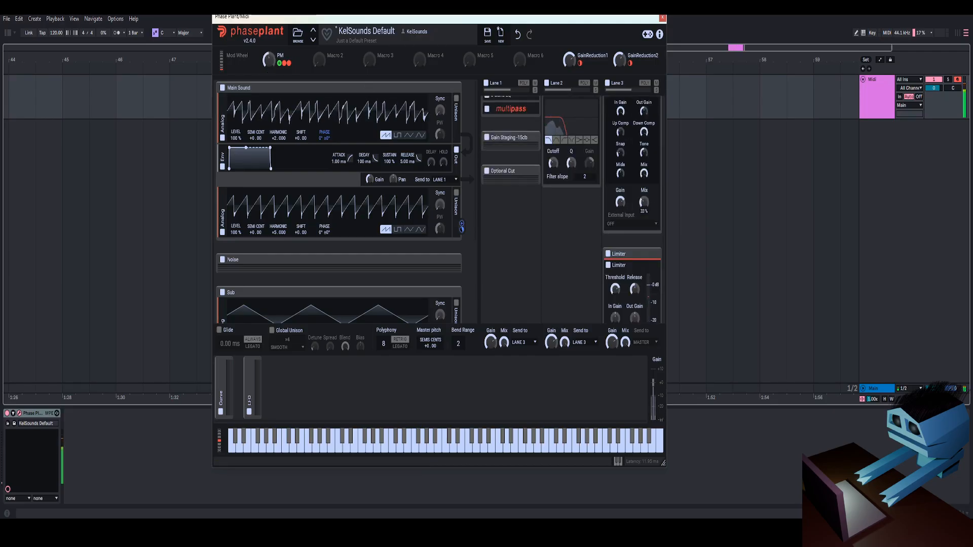
scroll(641, 184, up, 3)
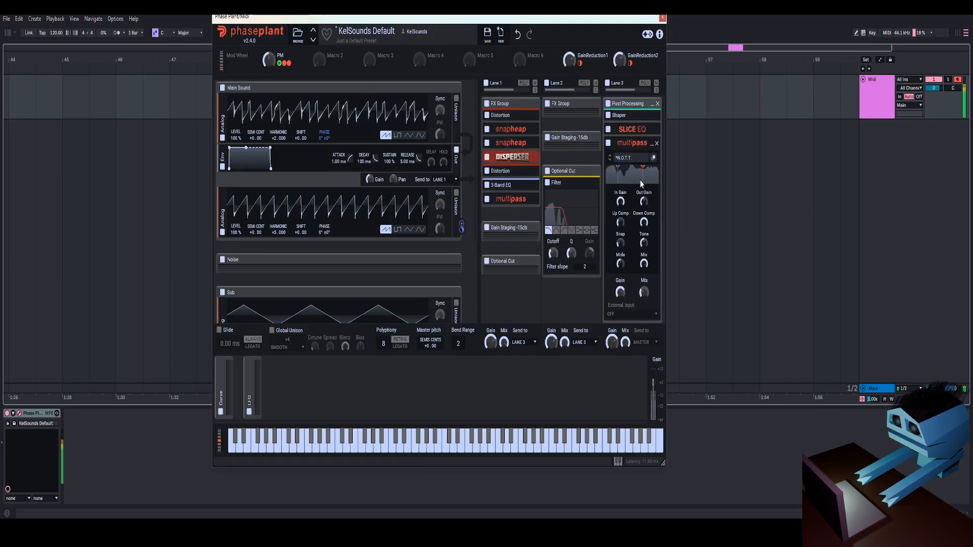
Collapse the Multipass, the Lane 3 Post Processing group and the Lane 2 Optional Cut group while auditioning the PM macro
click(651, 145)
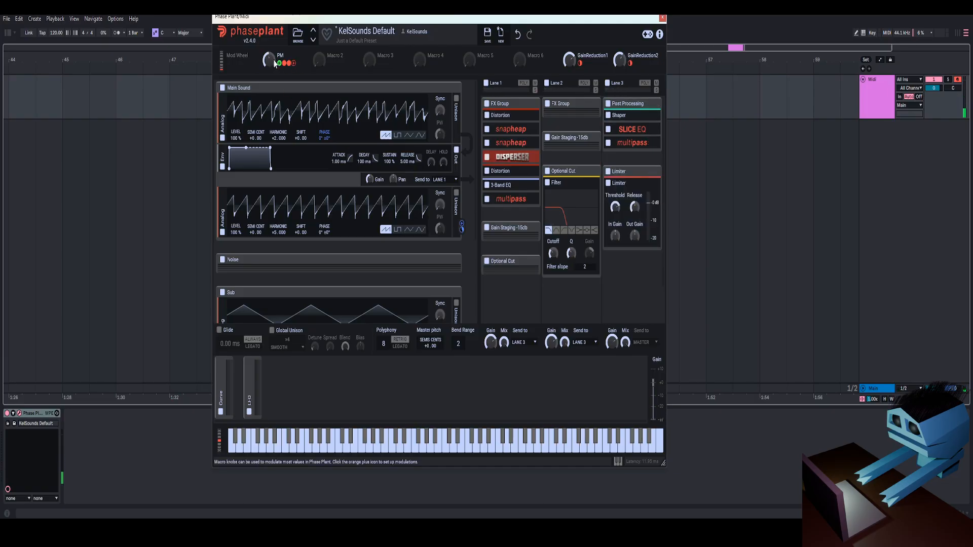
drag(272, 61, 272, 104)
mouse_move(270, 61)
mouse_down()
mouse_move(271, 37)
mouse_move(269, 48)
mouse_up()
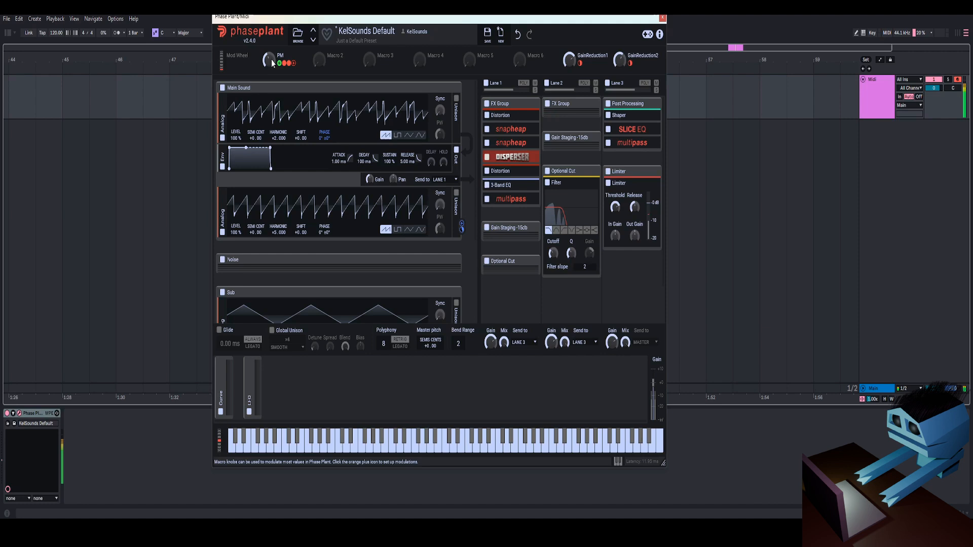
drag(388, 21, 360, 21)
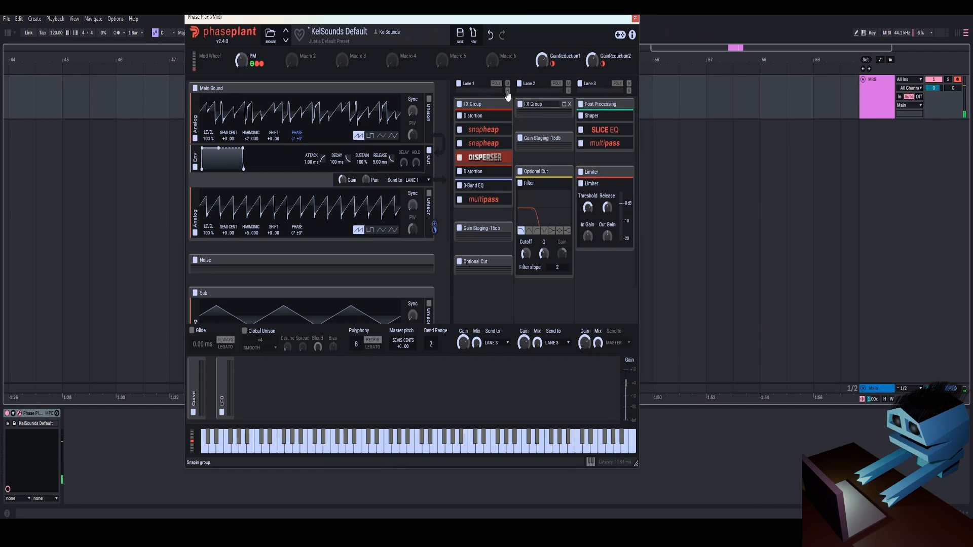
click(624, 104)
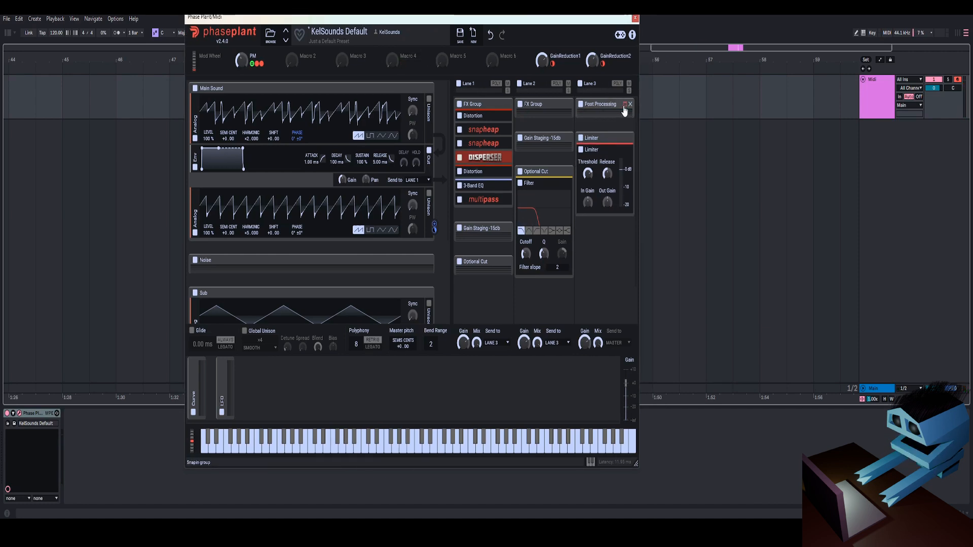
click(565, 172)
Try a small frequency shift on the upper oscillator with the PM macro adjusted, and reset the shift to 0.00
mouse_move(245, 66)
mouse_down()
mouse_move(245, 94)
mouse_move(245, 64)
mouse_move(245, 78)
mouse_up()
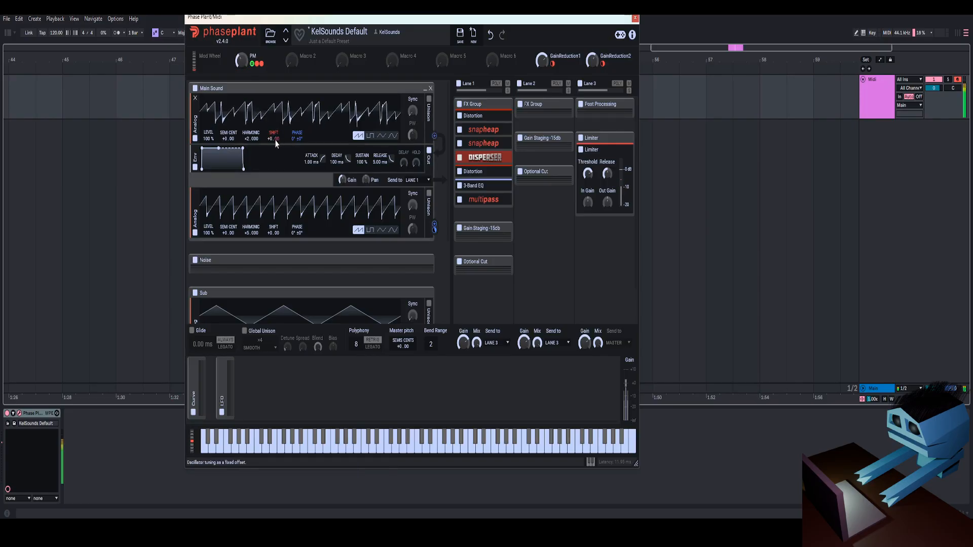
drag(274, 139, 274, 141)
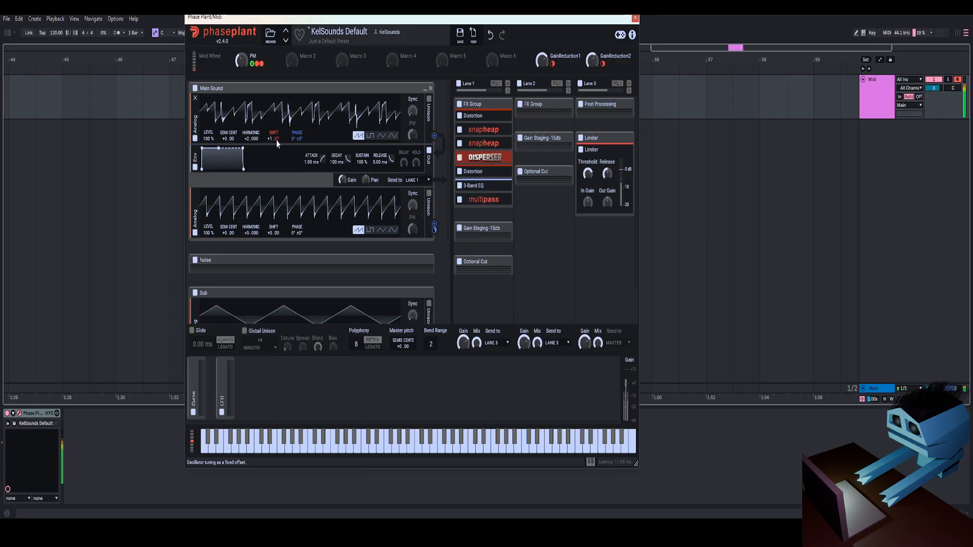
double_click(272, 139)
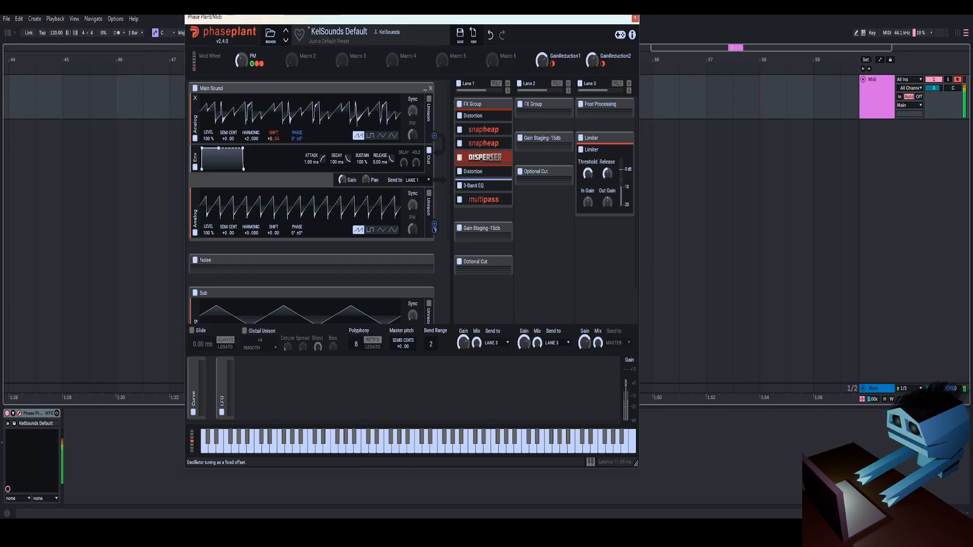
Add a Snap Heap after the Multipass in Lane 1 and load the Filter Peak Scream preset
click(483, 209)
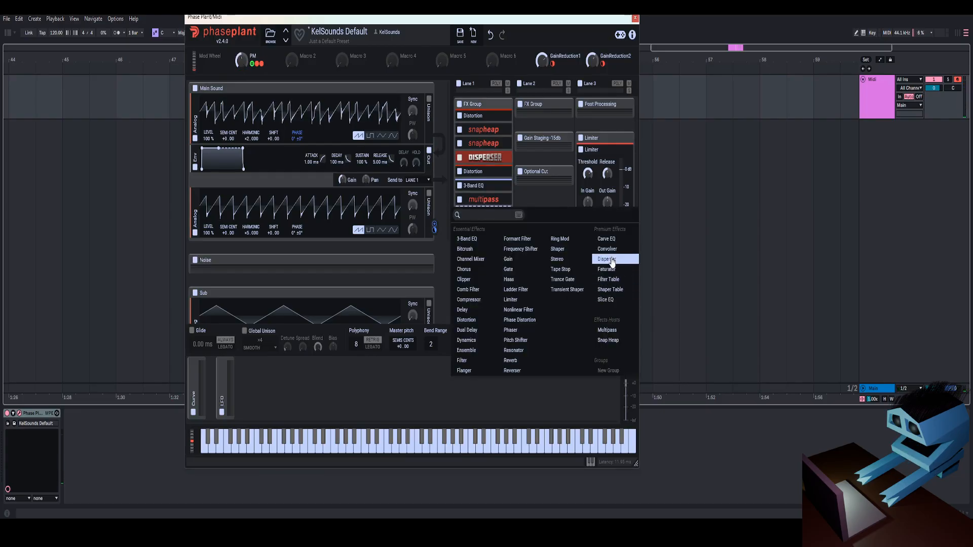
click(609, 343)
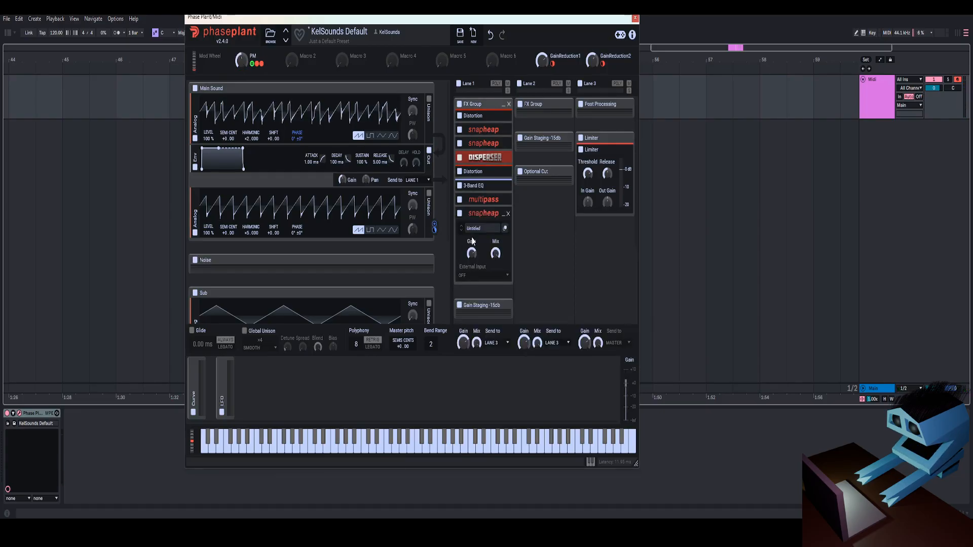
click(502, 228)
click(510, 287)
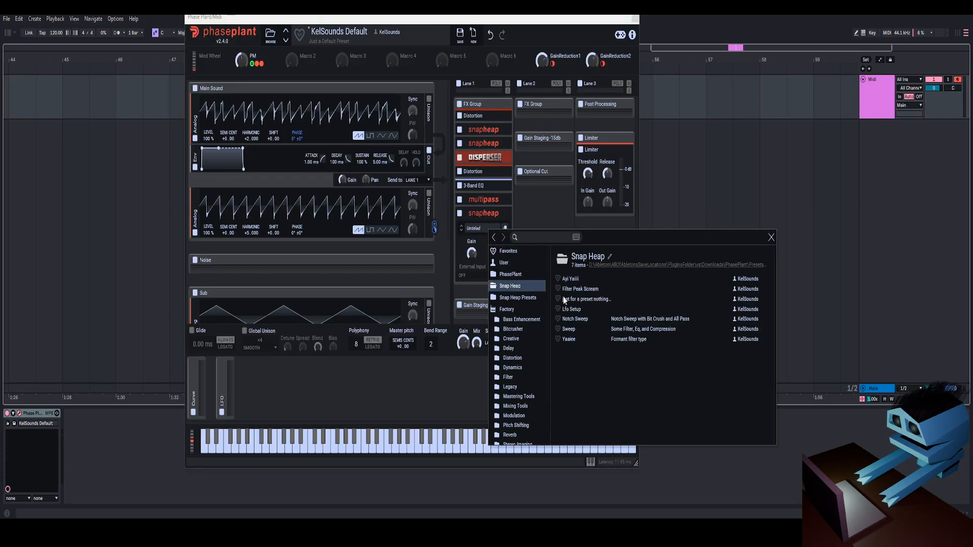
click(579, 287)
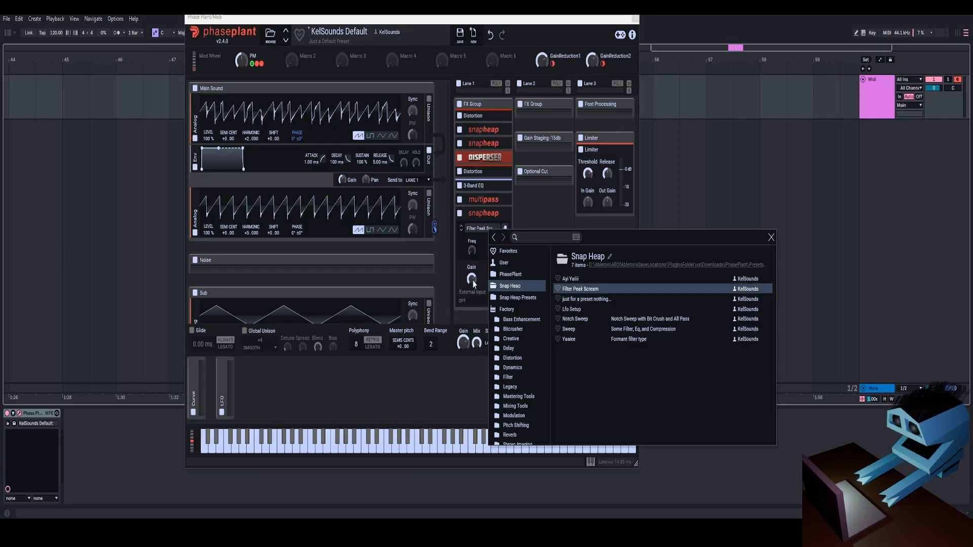
double_click(579, 288)
Lower the new Snap Heap's mix and sweep its Freq macro to 41% while auditioning with the PM macro
click(471, 250)
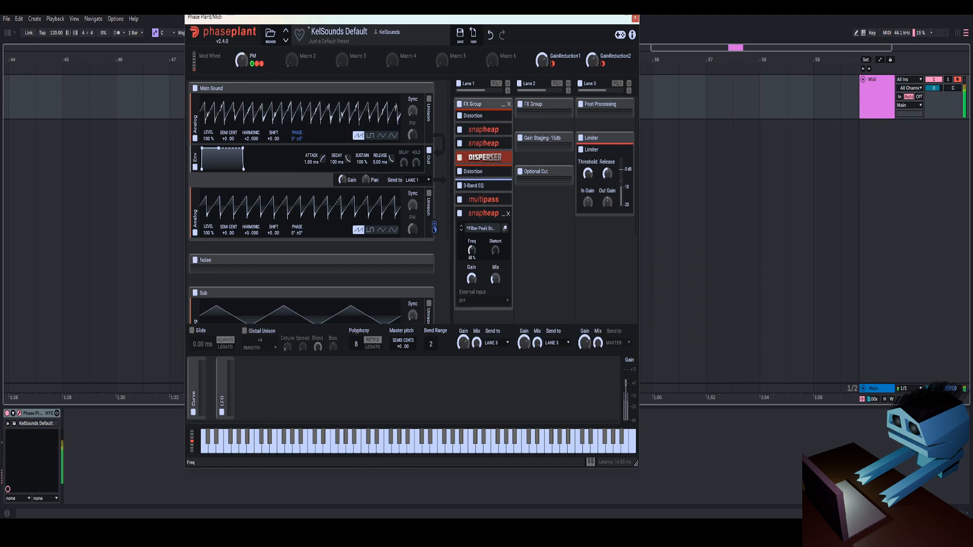
mouse_move(495, 279)
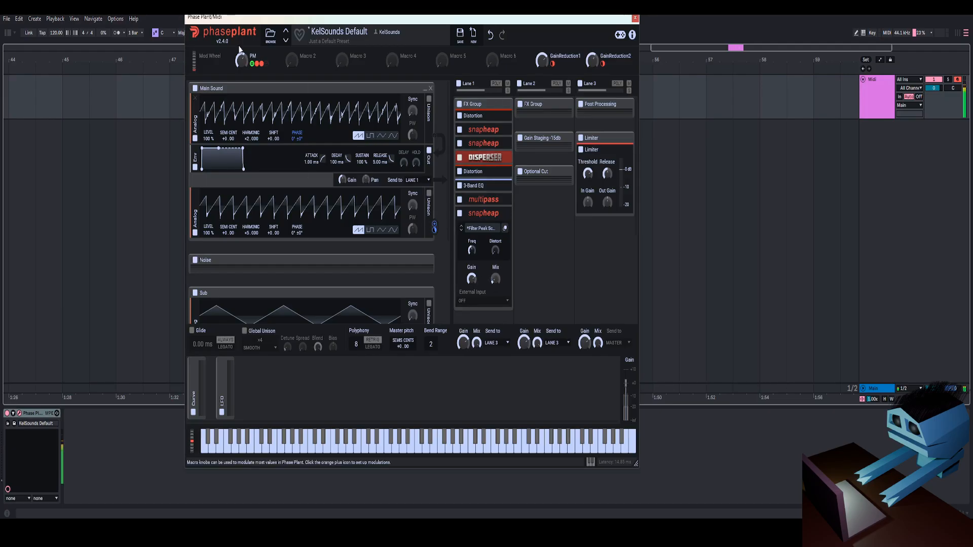
mouse_move(241, 60)
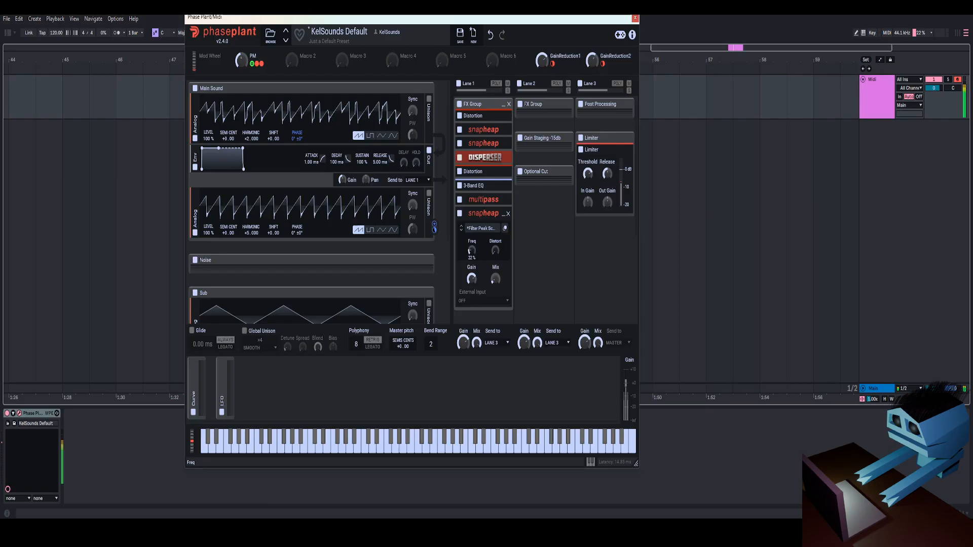
drag(471, 250, 471, 284)
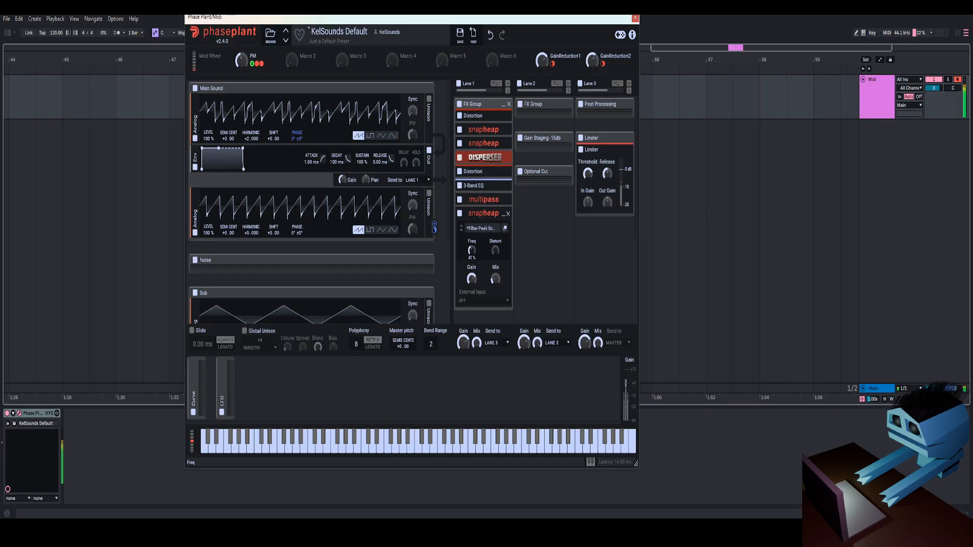
Open the Filter Peak Scream Snap Heap and examine the settings of its first three filters
click(505, 229)
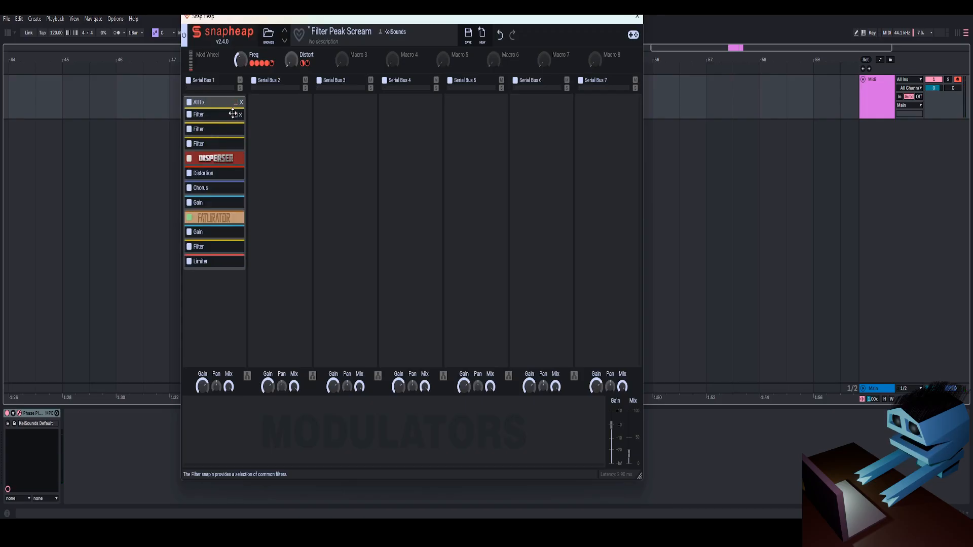
click(236, 115)
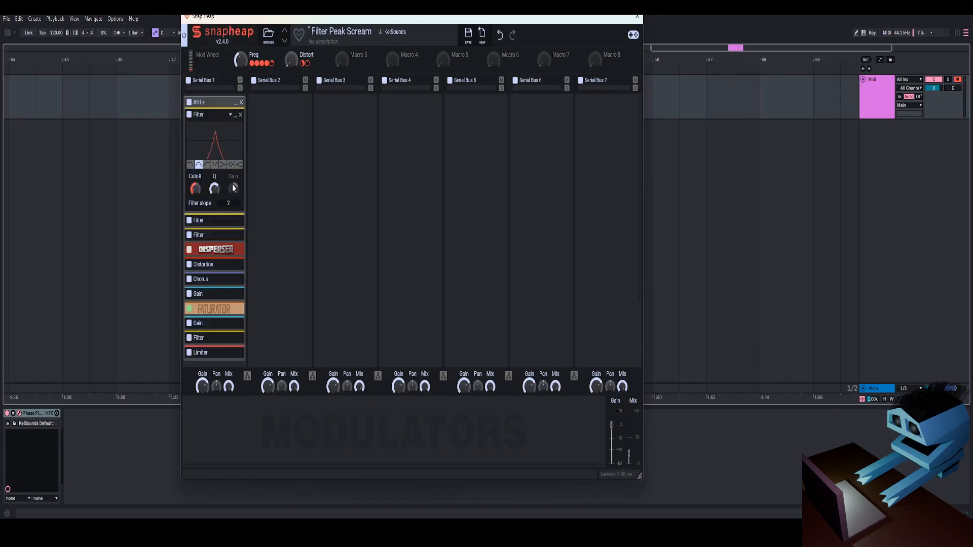
click(235, 115)
click(236, 131)
click(236, 132)
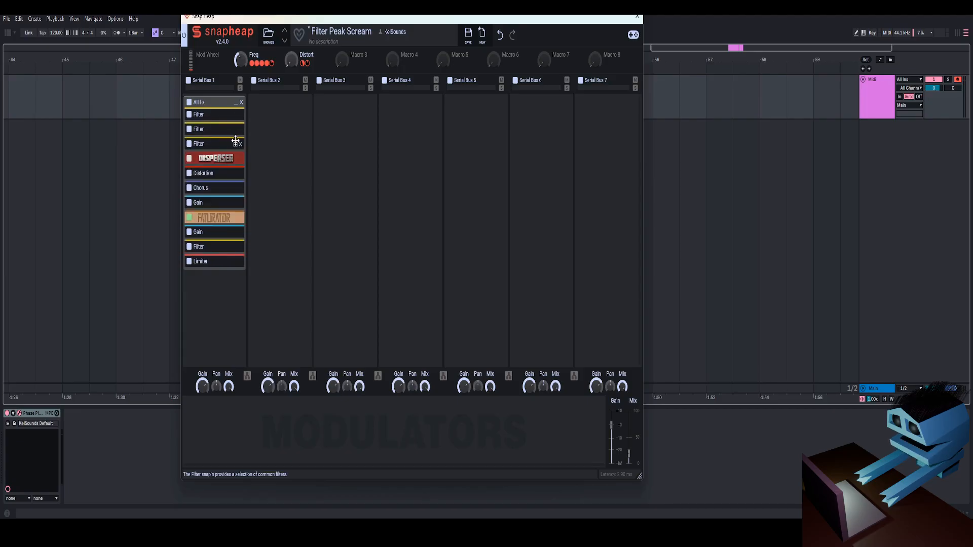
click(232, 145)
click(235, 146)
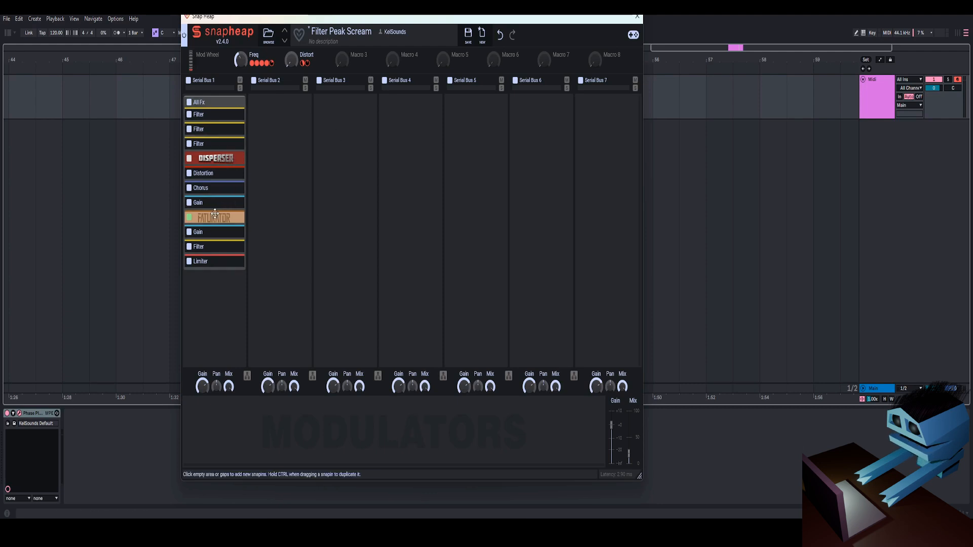
Bypass the Chorus in the Filter Peak Scream Snap Heap and close its window
click(189, 187)
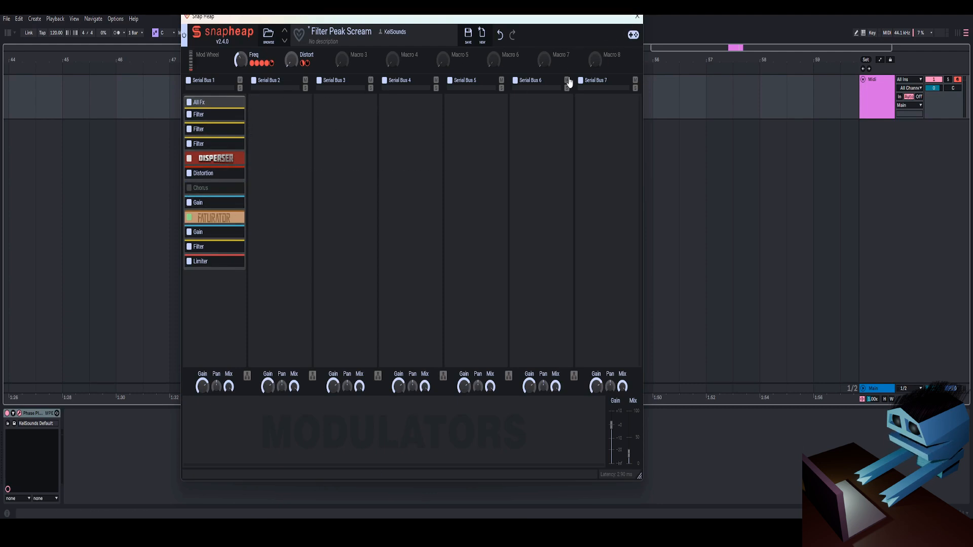
click(637, 17)
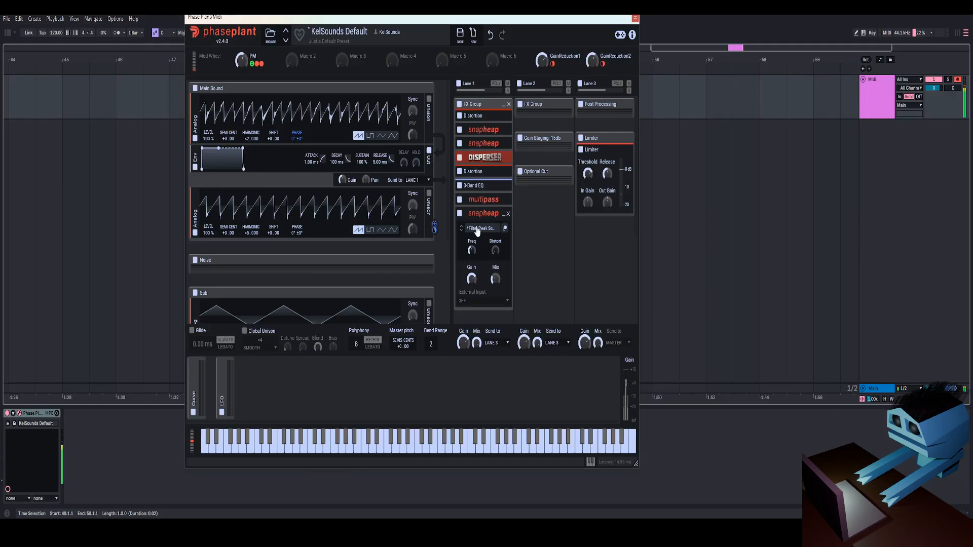
scroll(477, 231, down, 3)
scroll(561, 152, up, 3)
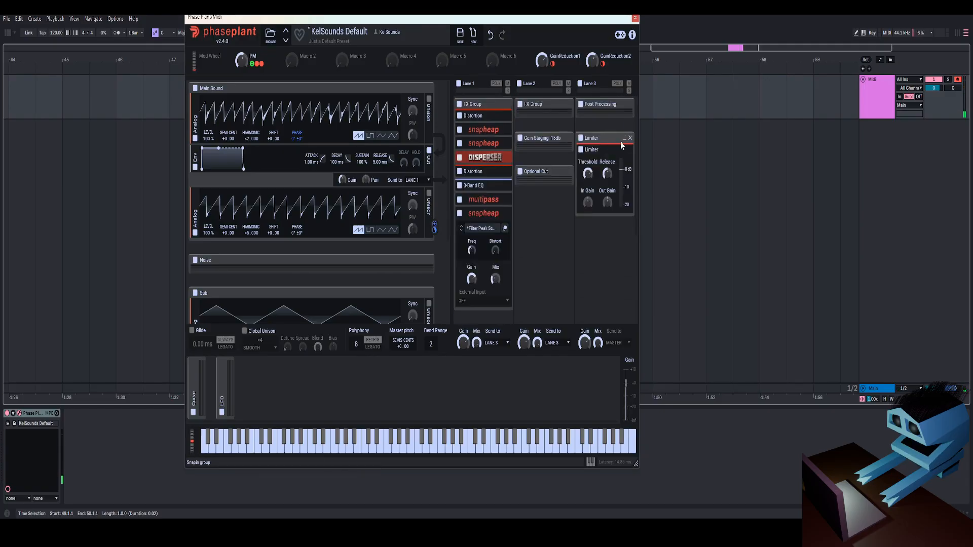
Add a Dynamics effect before the limiter in Lane 3's Limiter group and shape its downward compression curve above the high threshold
click(608, 150)
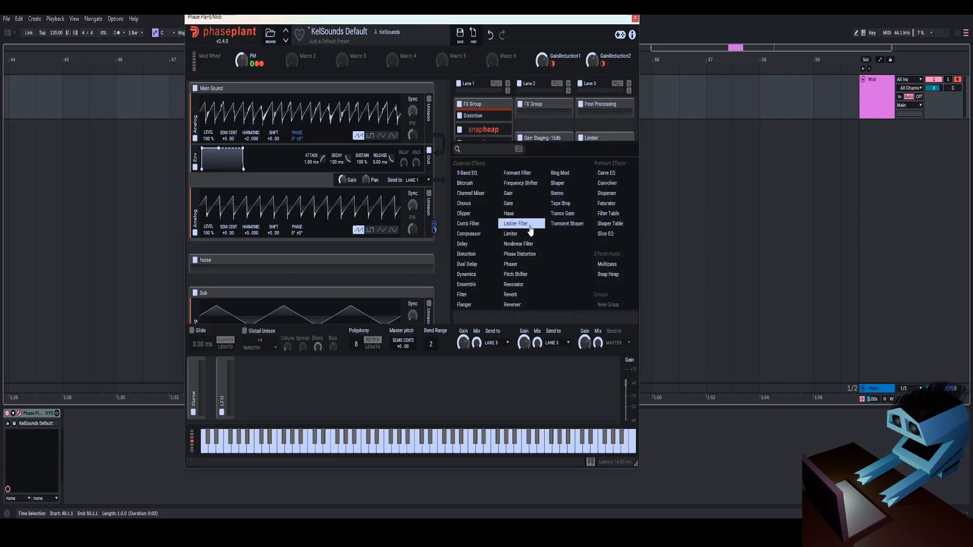
click(466, 274)
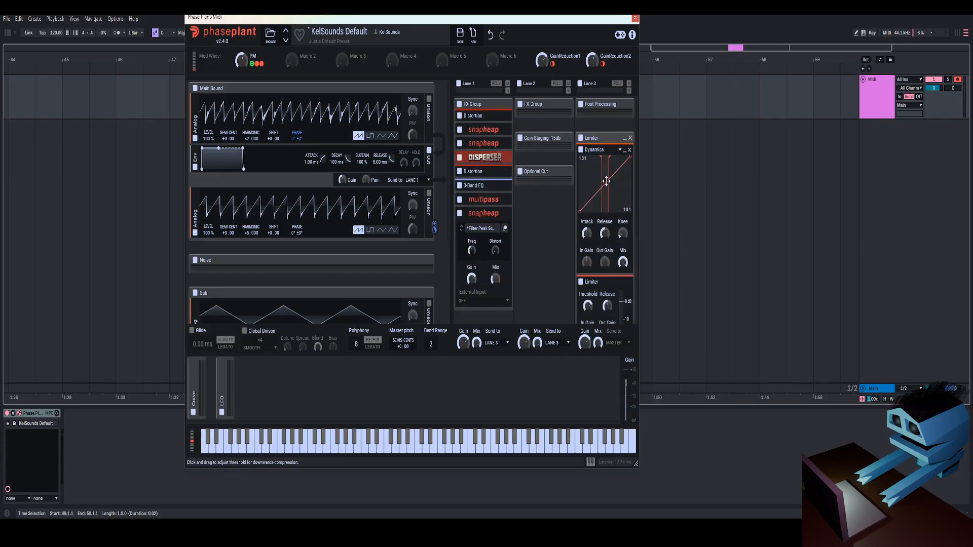
drag(618, 171, 604, 191)
right_click(620, 178)
click(664, 201)
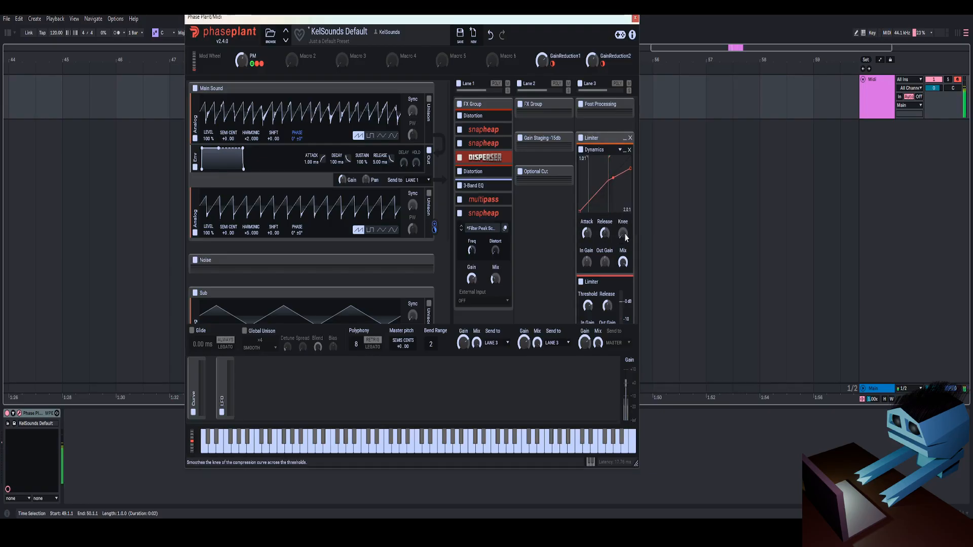
Tune the Dynamics effect's high threshold while auditioning with the PM macro, and set it to -24 dB
drag(599, 200, 606, 199)
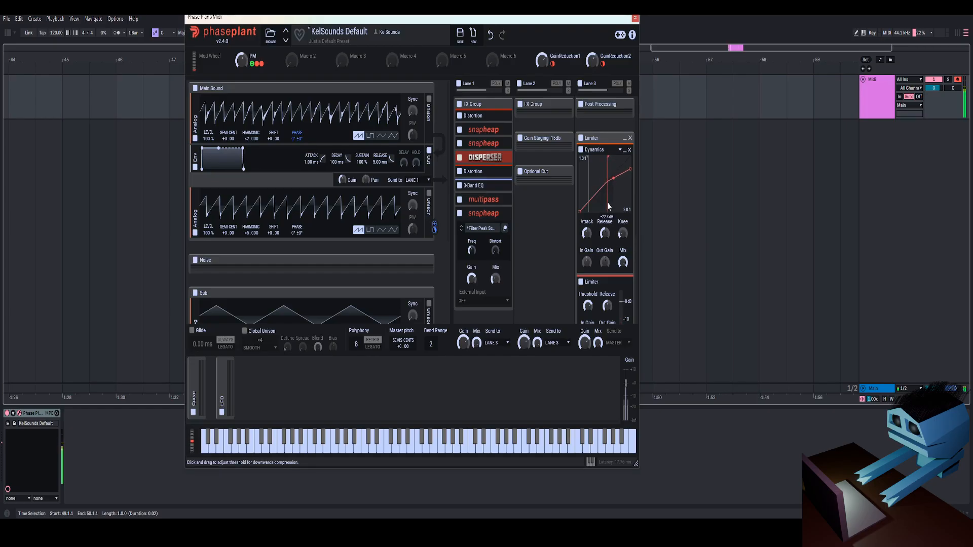
drag(603, 202, 608, 202)
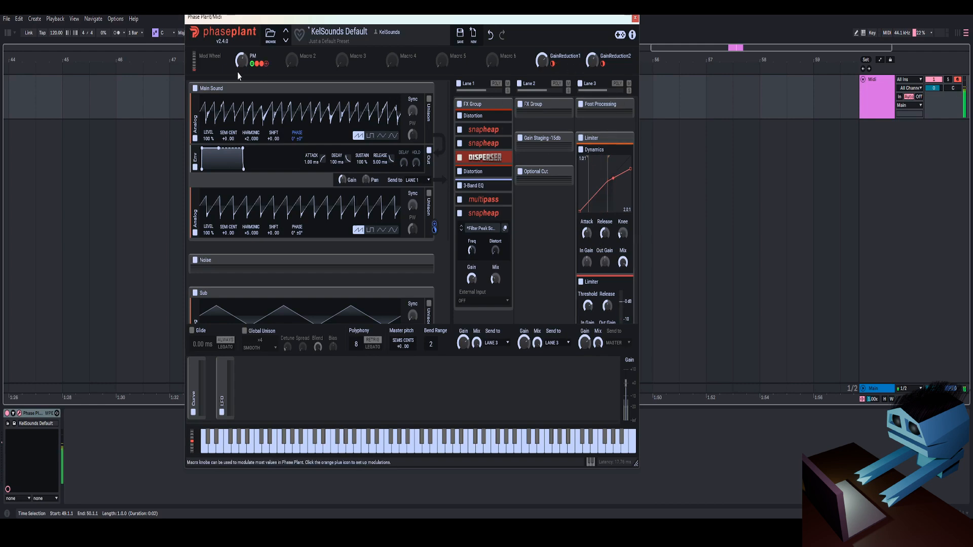
mouse_move(242, 61)
drag(242, 61, 242, 53)
right_click(608, 191)
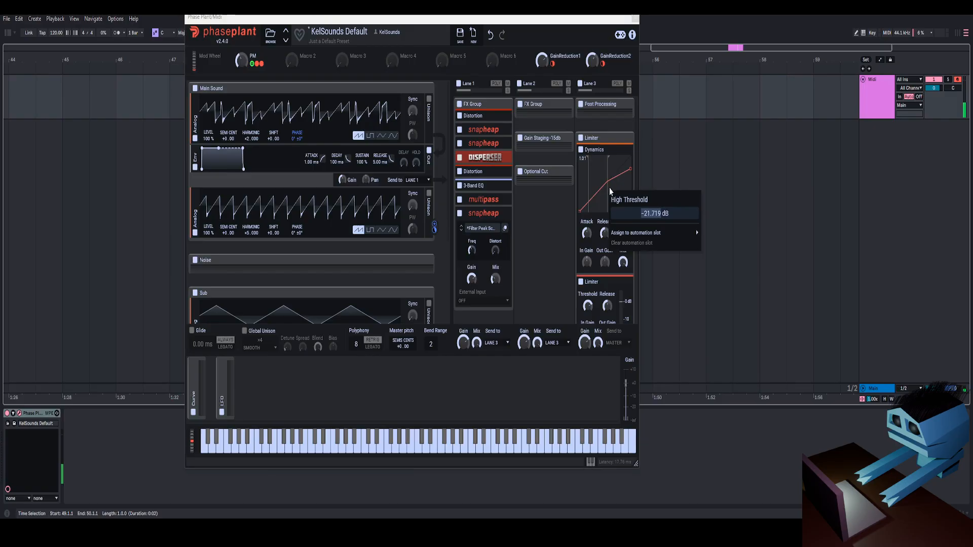
text(-24)
key(Return)
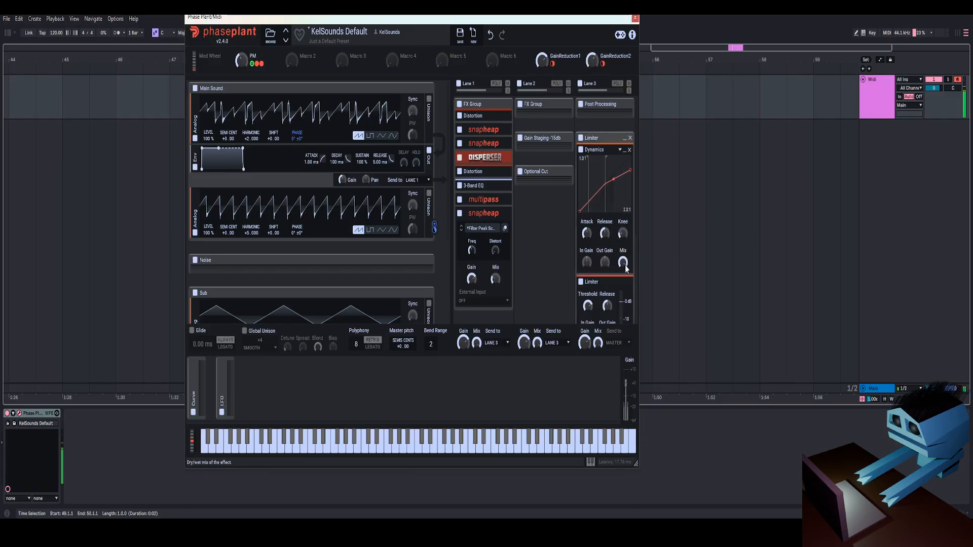
Lower the Dynamics effect's mix to about half and audition the result with the PM macro
drag(627, 269, 626, 286)
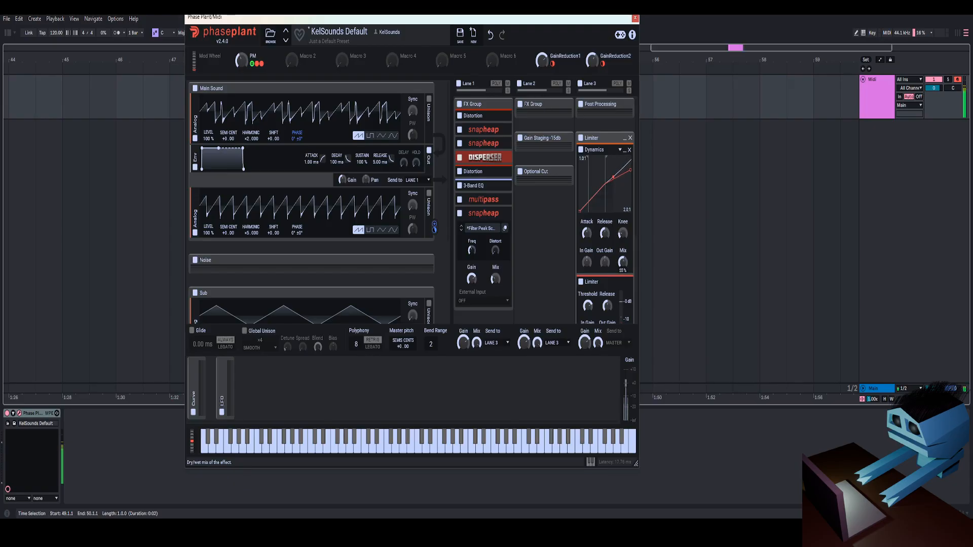
right_click(606, 265)
key(Escape)
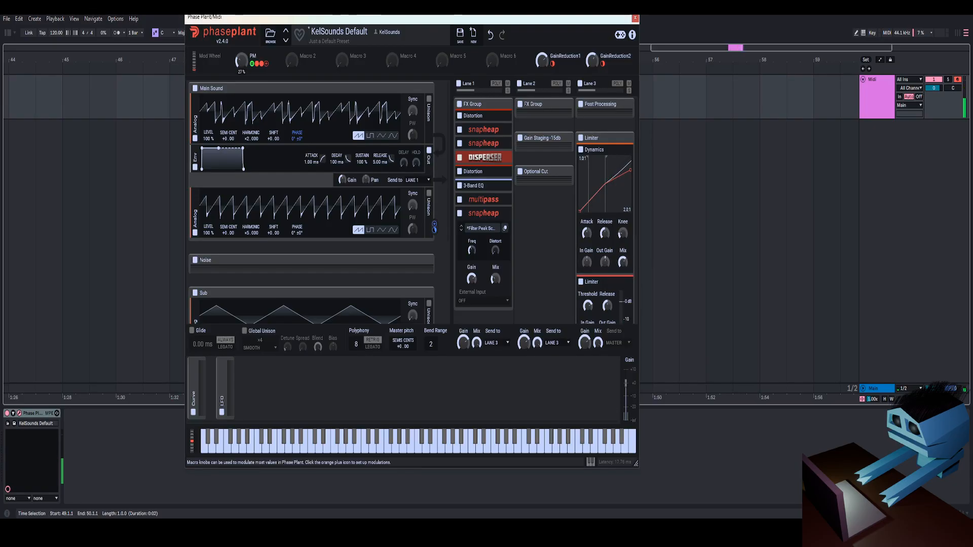
drag(241, 61, 241, 39)
Move the Dynamics into Lane 3's Post Processing group, ordering it Shaper, Multipass, Dynamics, Slice EQ, and audition with the PM macro
click(627, 138)
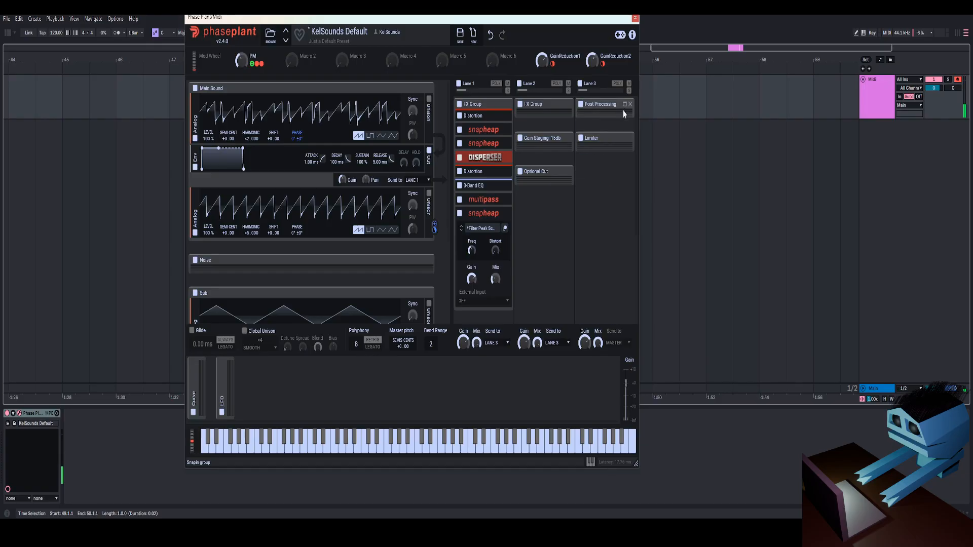
click(626, 105)
scroll(605, 137, down, 1)
scroll(606, 127, up, 1)
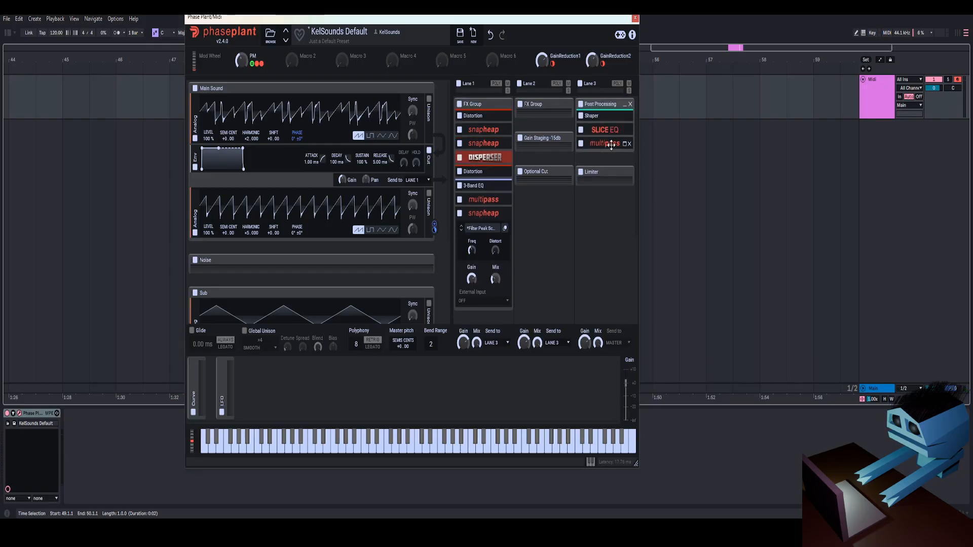
click(625, 172)
drag(601, 184, 597, 250)
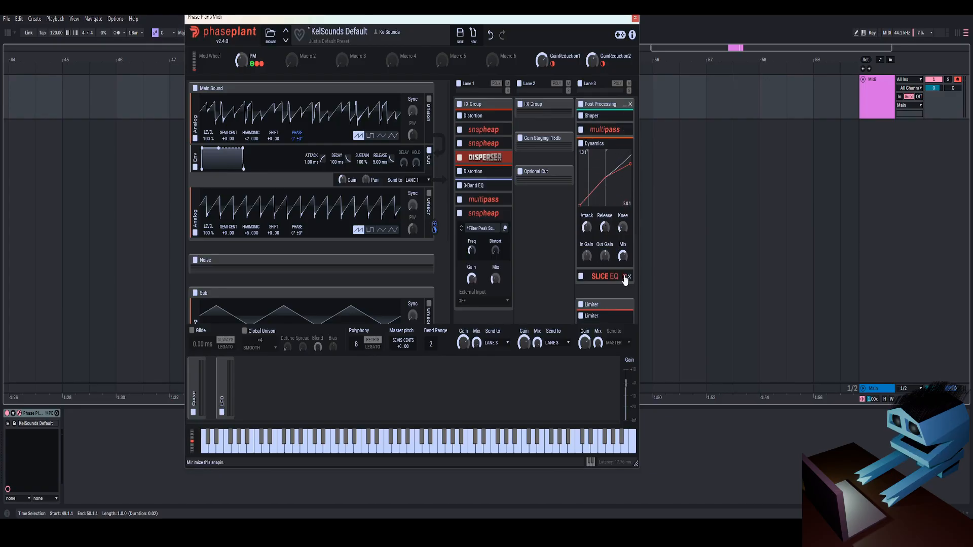
click(625, 278)
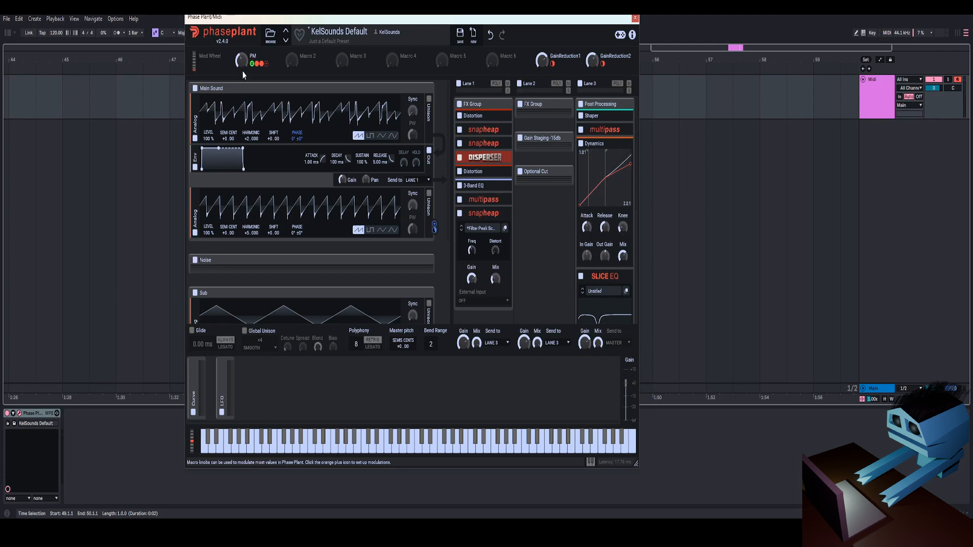
mouse_move(241, 62)
mouse_down()
mouse_move(242, 84)
mouse_move(242, 46)
mouse_move(242, 63)
mouse_up()
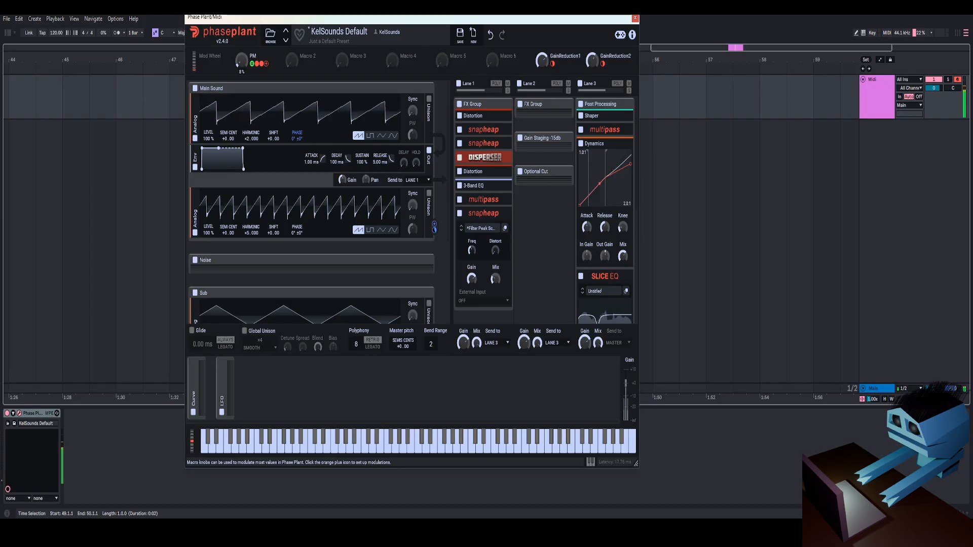
Examine the Distortion in Lane 2's FX Group and the Shaper in Lane 3 while sweeping the PM macro
click(535, 104)
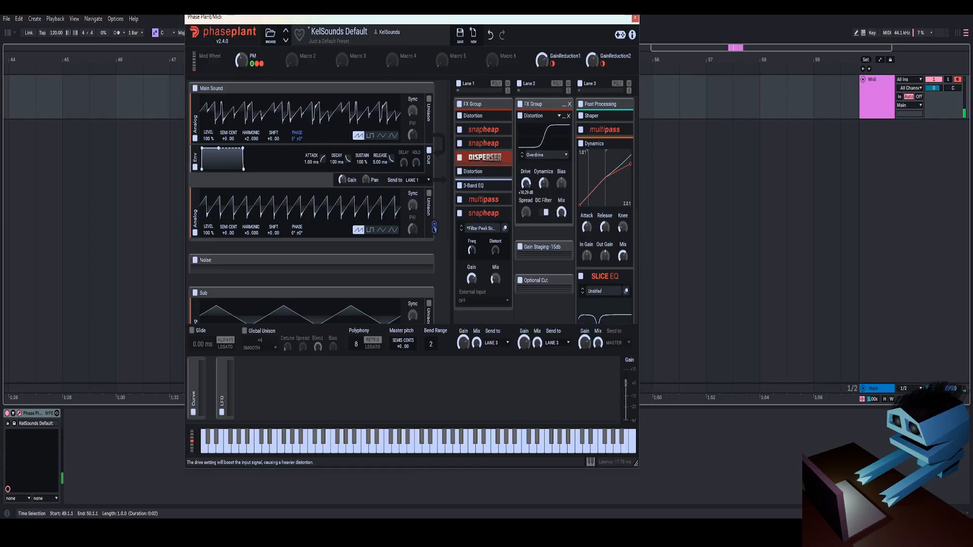
drag(241, 64, 242, 46)
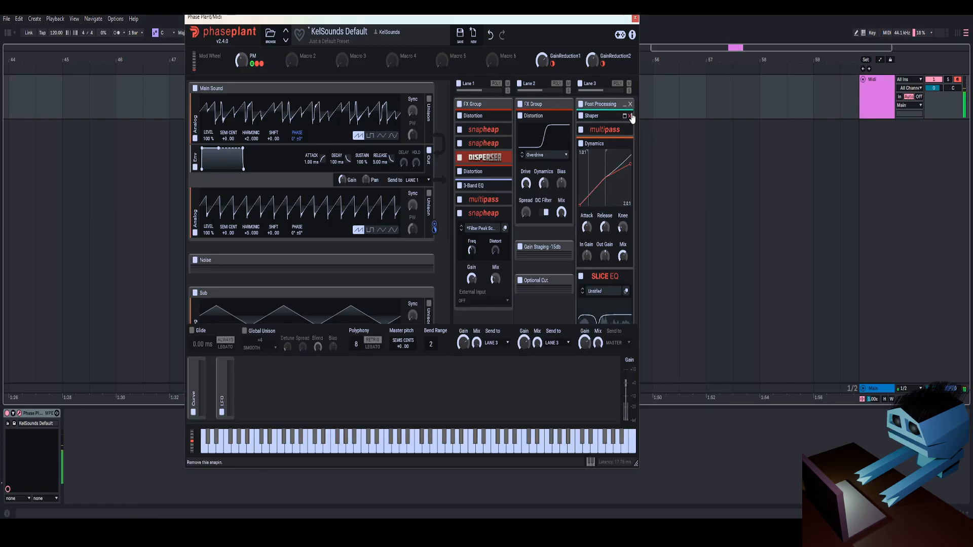
click(591, 116)
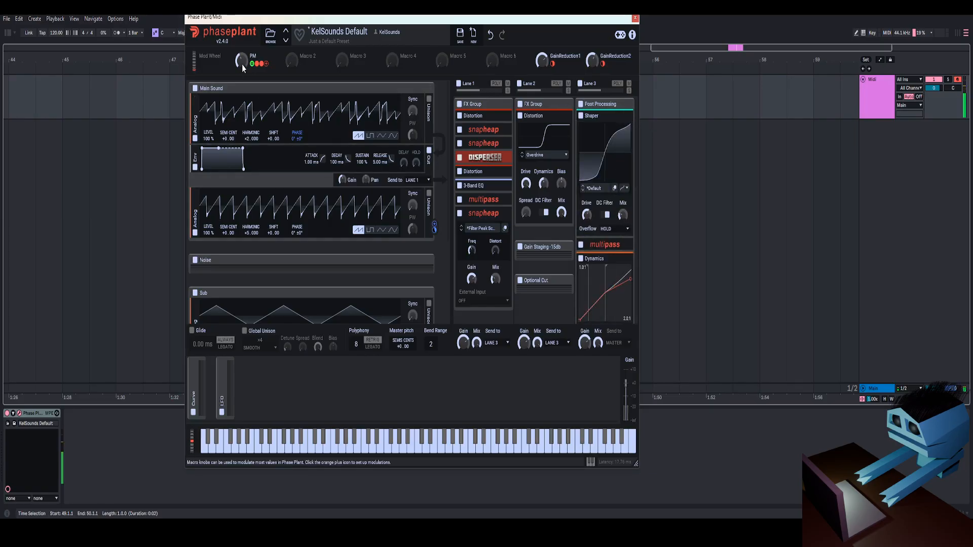
mouse_move(242, 64)
mouse_down()
mouse_move(242, 86)
mouse_move(241, 61)
mouse_up()
scroll(287, 210, down, 4)
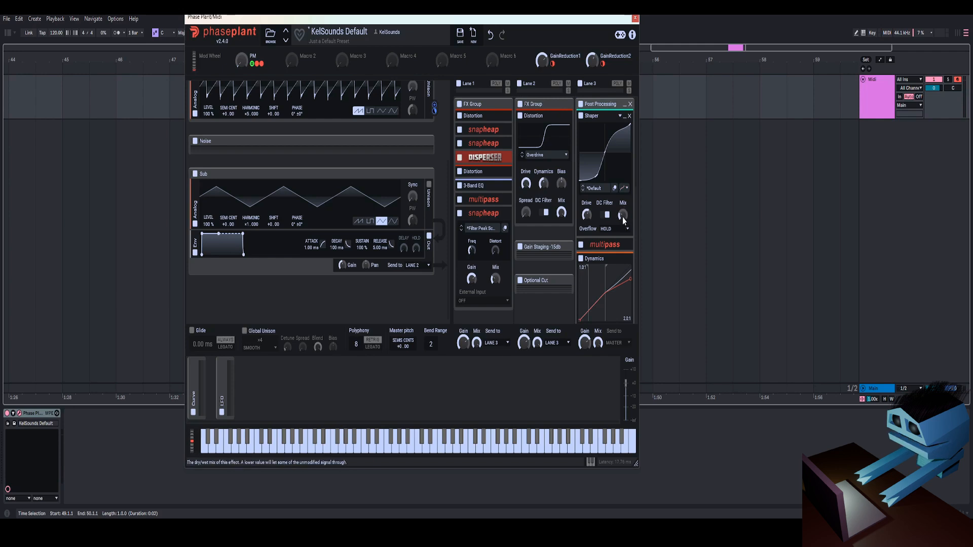
click(624, 117)
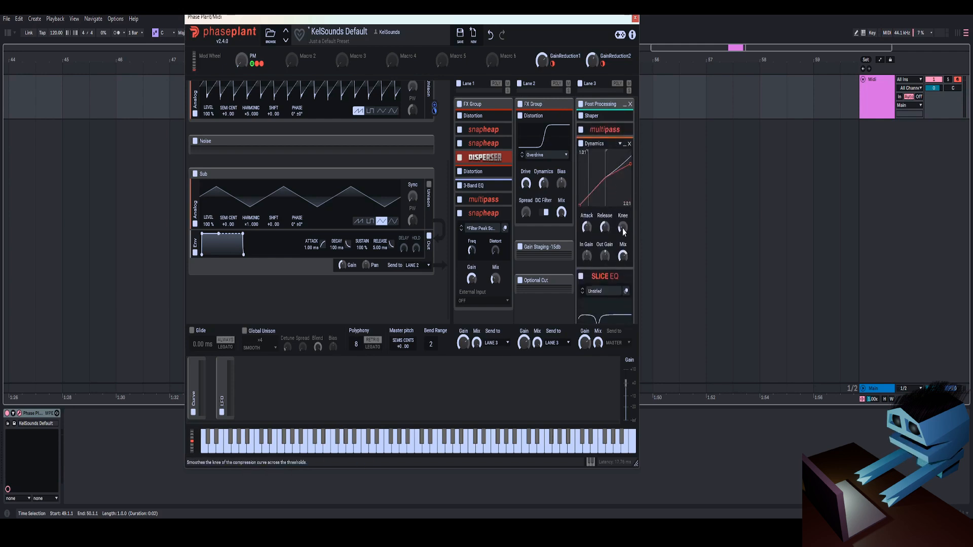
drag(250, 66, 250, 48)
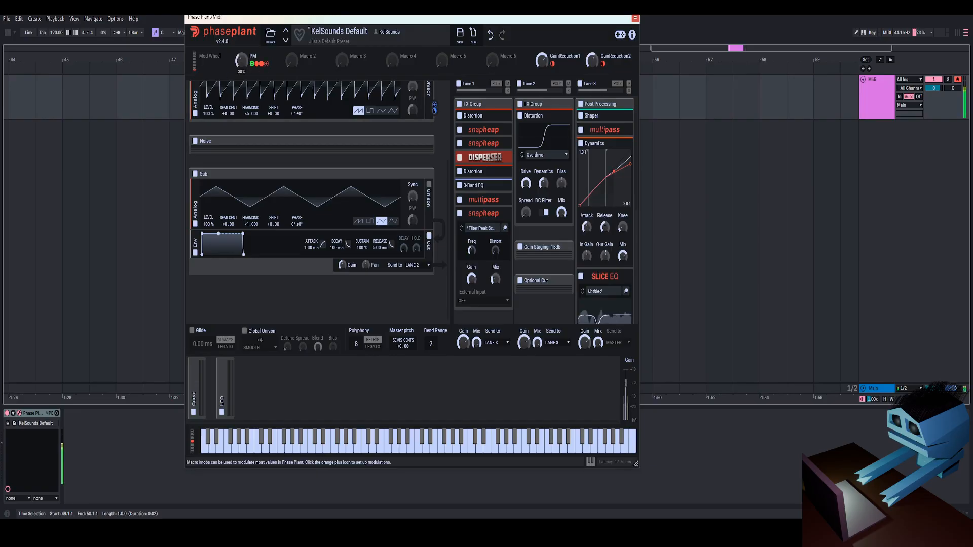
Set the Lane 3 Limiter's input gain to 3 dB and audition with the PM macro
scroll(611, 230, down, 5)
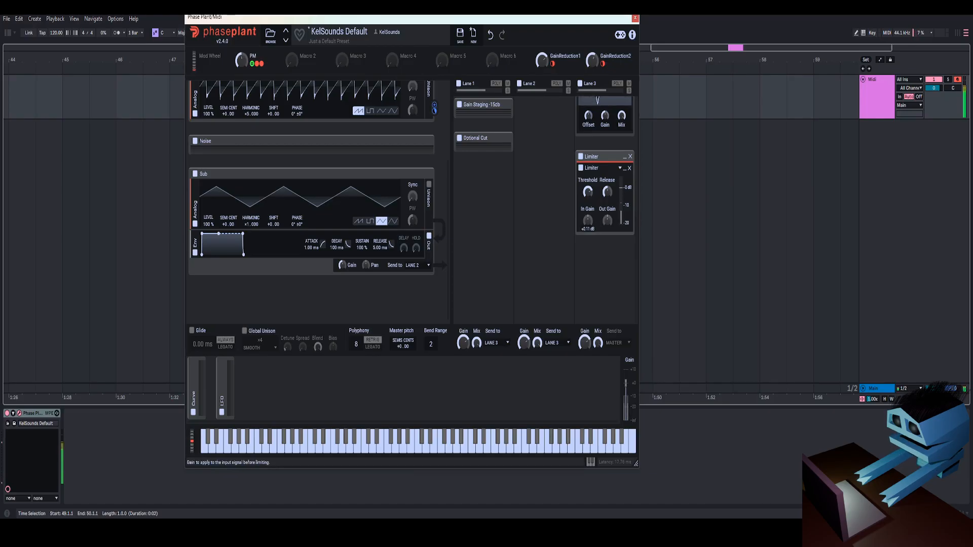
drag(589, 222, 589, 216)
right_click(588, 222)
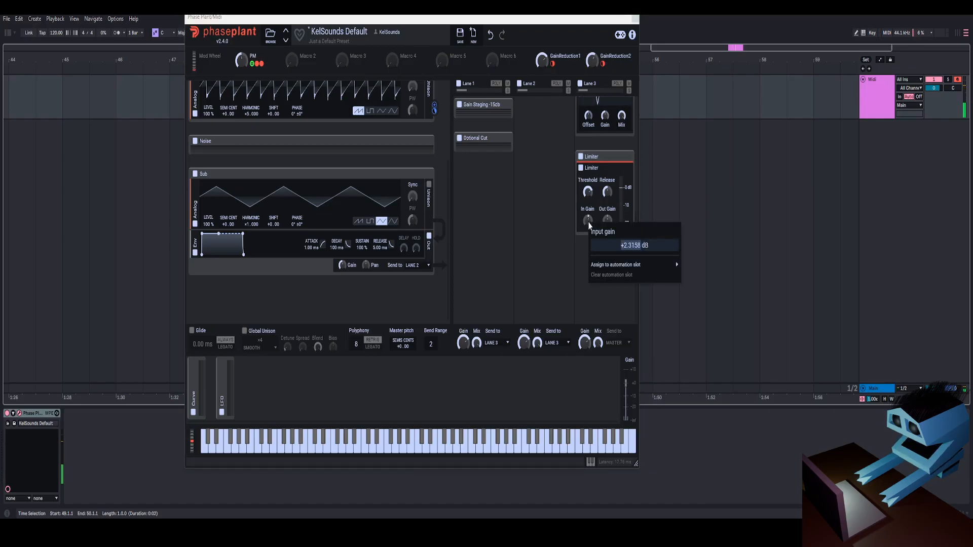
text(3)
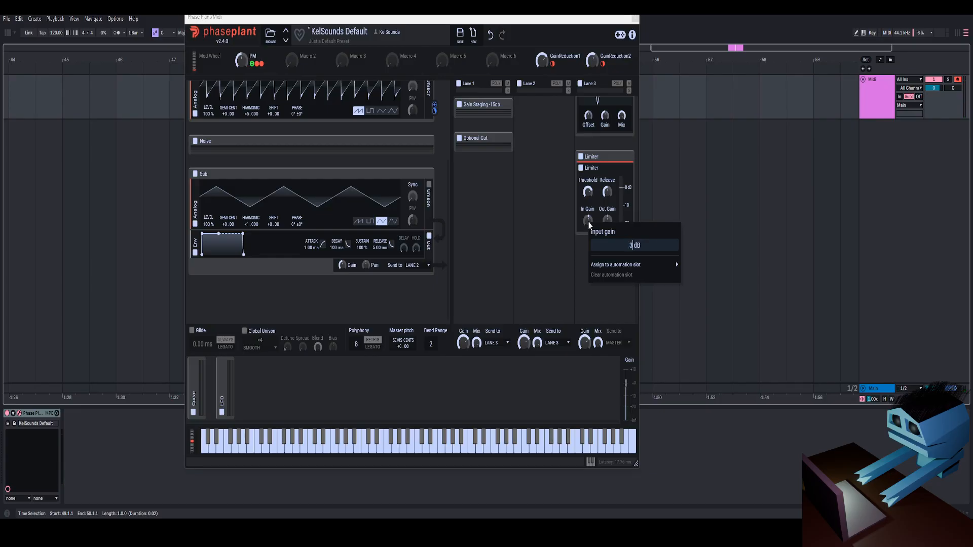
key(Return)
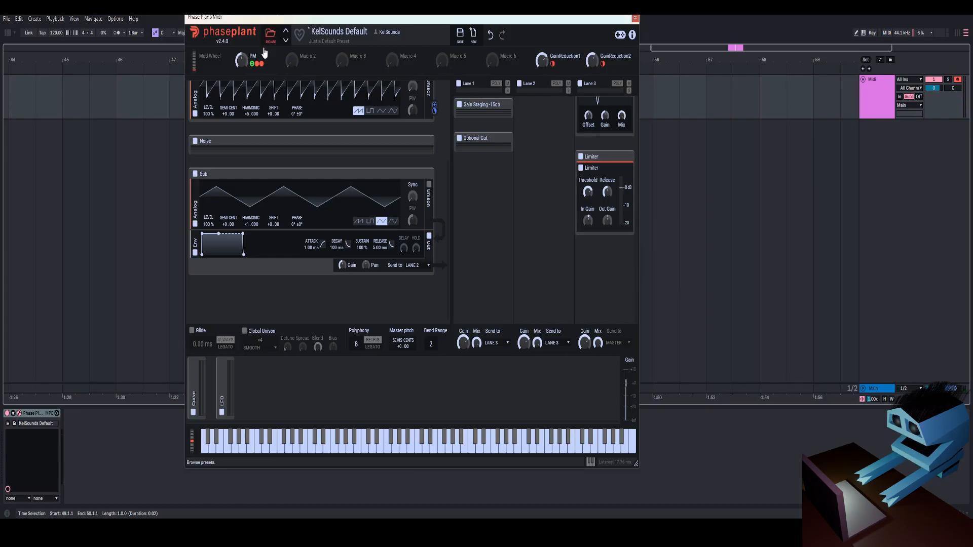
drag(241, 60, 242, 59)
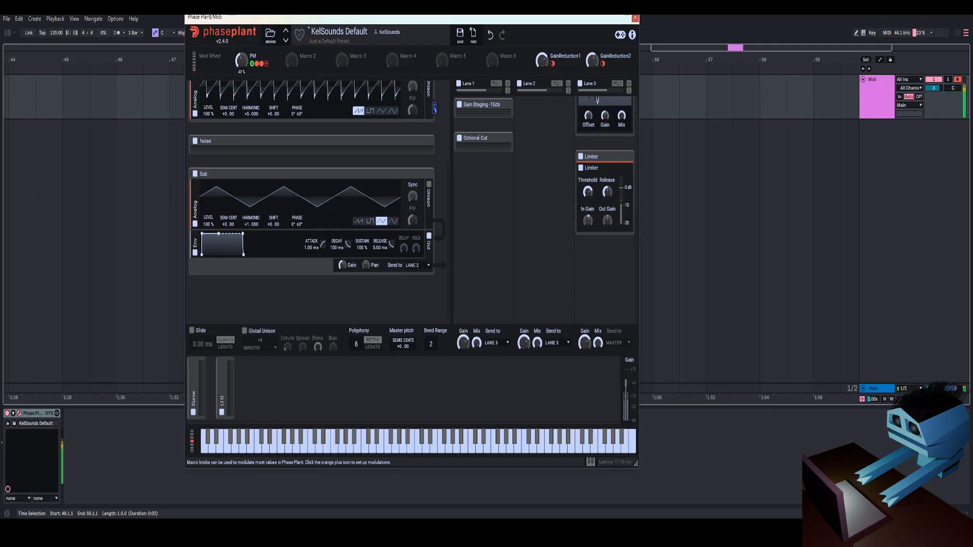
Fine-tune the lower oscillator's modulation amount on the upper oscillator's phase while sweeping the PM macro
scroll(403, 139, up, 3)
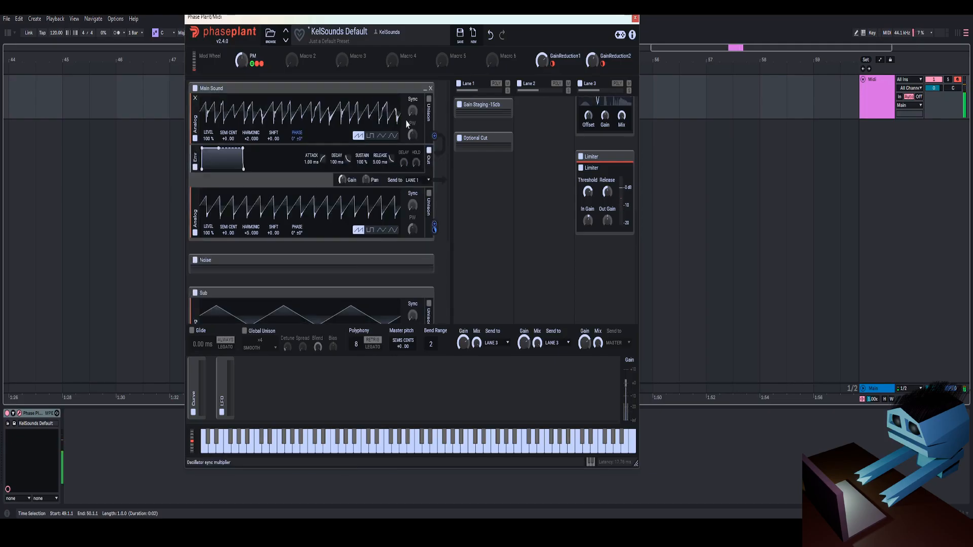
drag(241, 66, 241, 53)
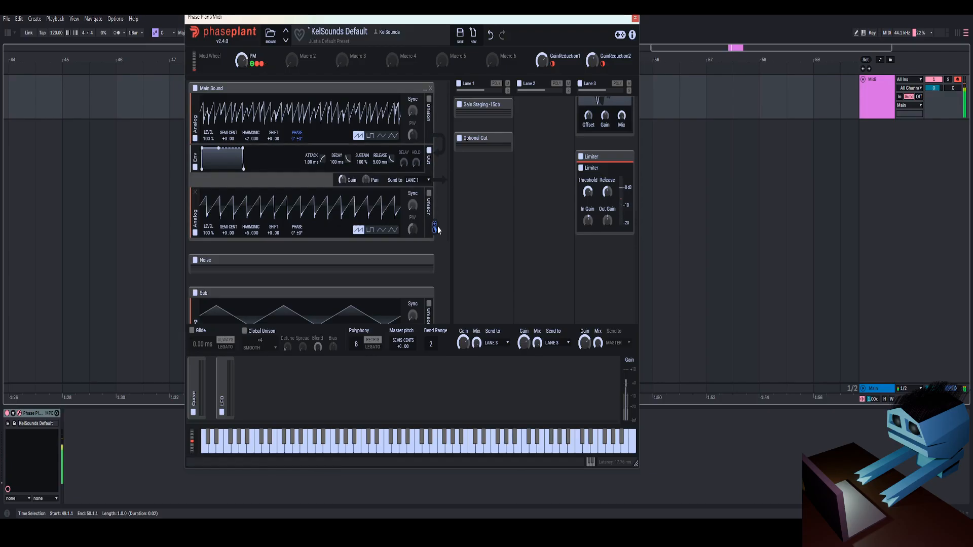
drag(434, 230, 435, 230)
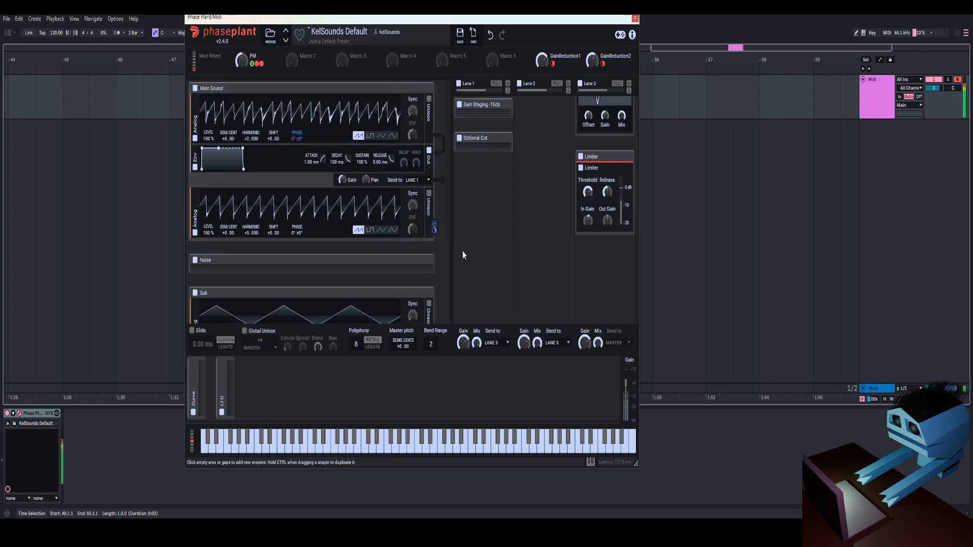
mouse_move(240, 66)
mouse_down()
mouse_move(240, 111)
mouse_move(240, 68)
mouse_up()
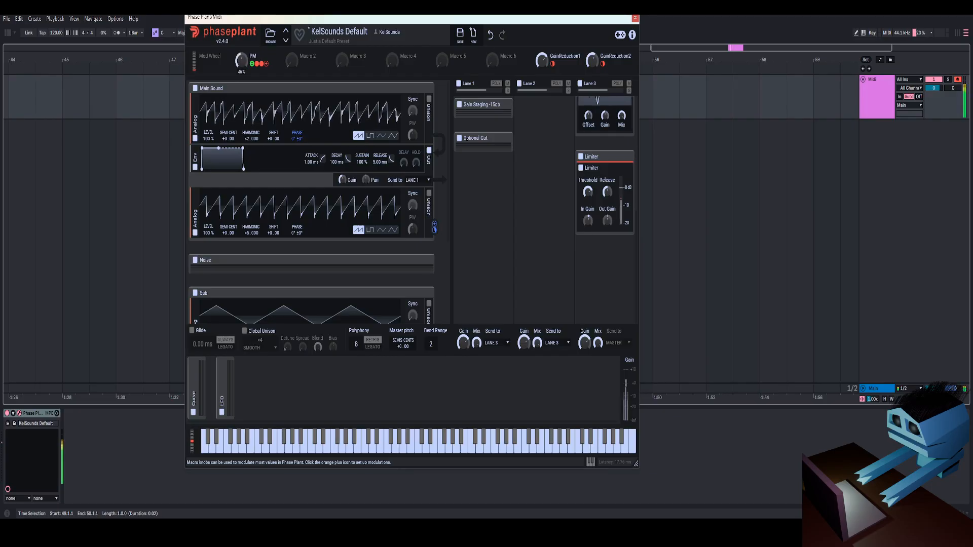
mouse_move(435, 234)
drag(434, 232, 434, 217)
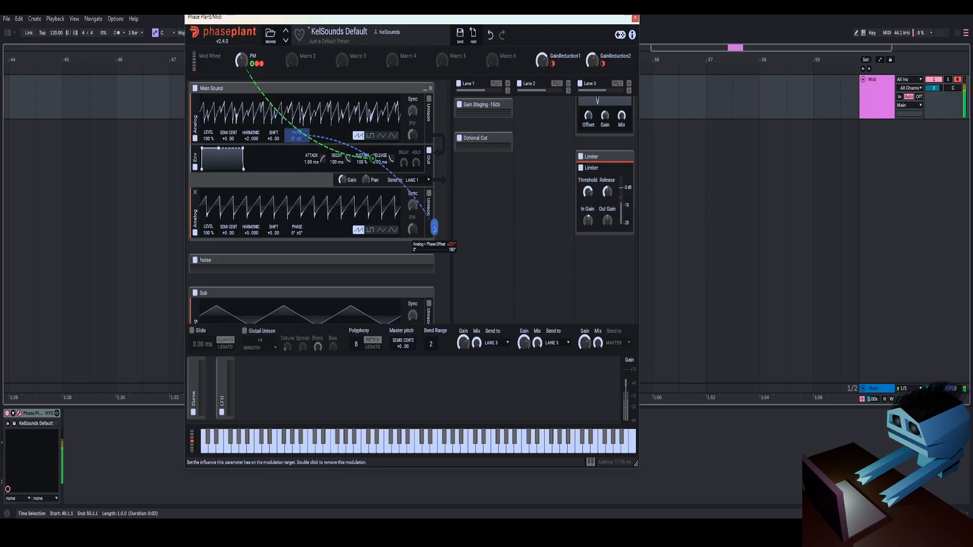
mouse_move(241, 61)
mouse_down()
mouse_move(241, 84)
mouse_move(241, 58)
mouse_up()
drag(434, 235, 434, 237)
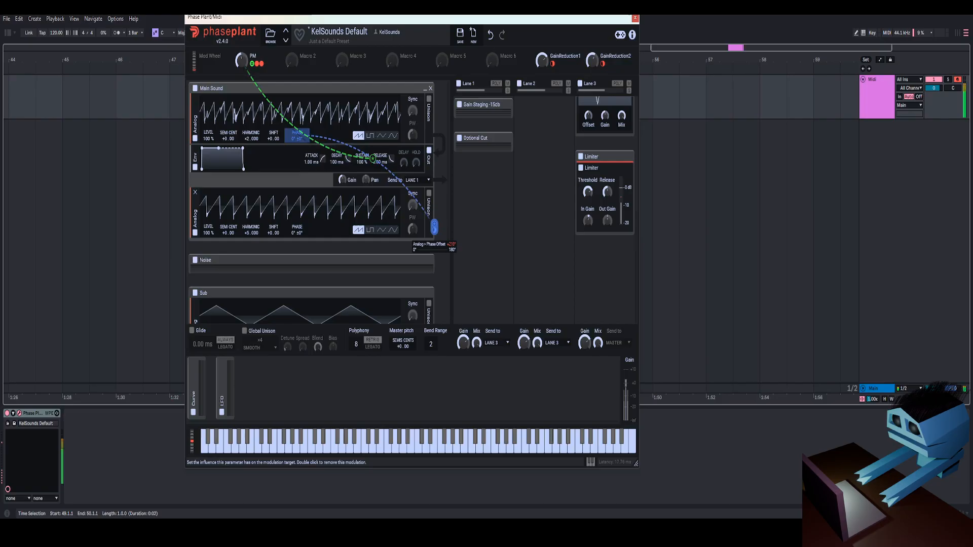
drag(242, 61, 241, 63)
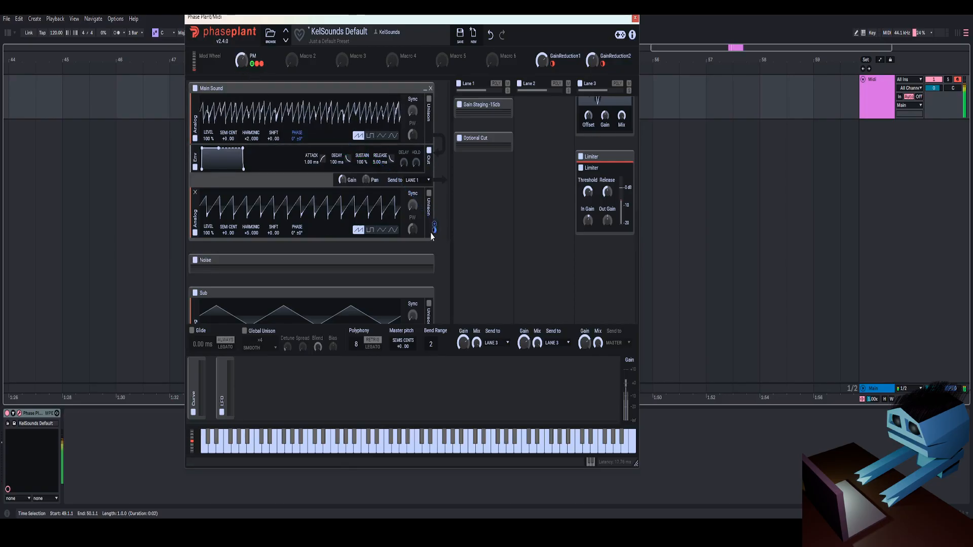
Refine the Analog Output modulation depth on the upper oscillator's Phase Offset, auditioning it across low and high PM macro settings
mouse_move(434, 227)
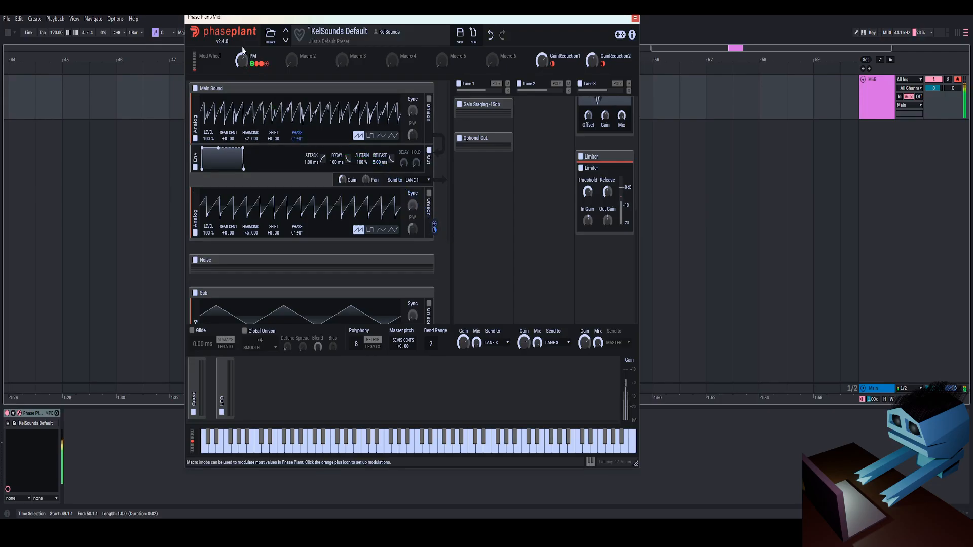
mouse_move(241, 61)
mouse_down()
mouse_move(242, 92)
mouse_move(241, 69)
mouse_up()
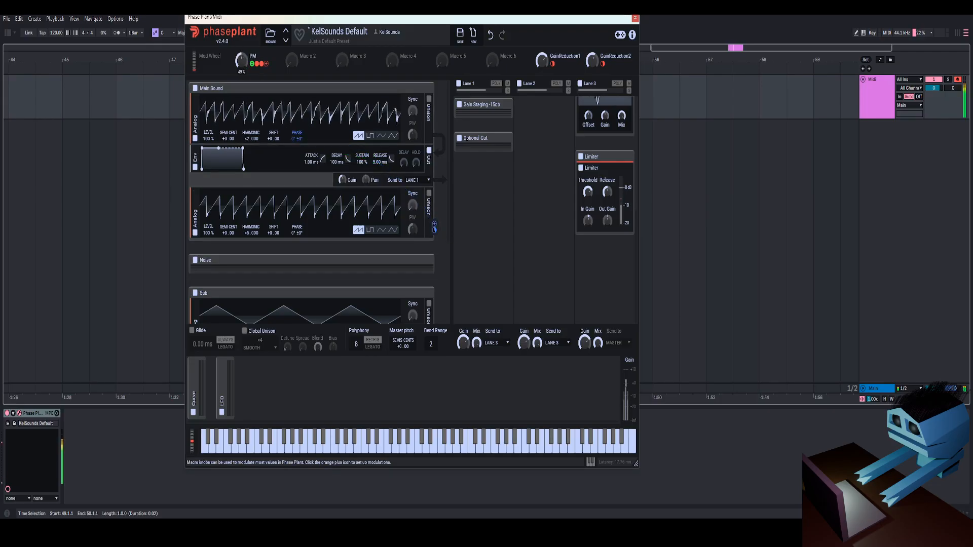
mouse_move(434, 228)
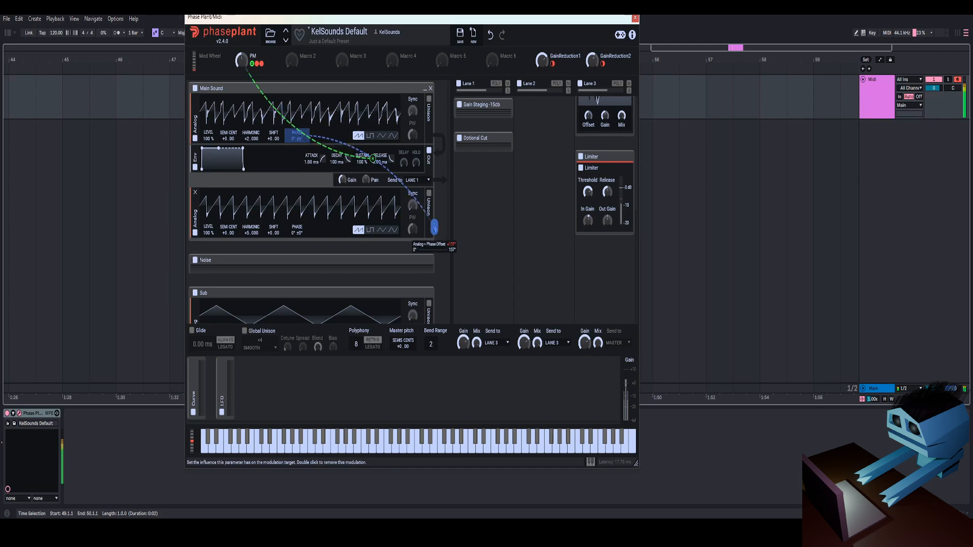
mouse_move(241, 61)
mouse_down()
mouse_move(241, 99)
mouse_move(241, 65)
mouse_up()
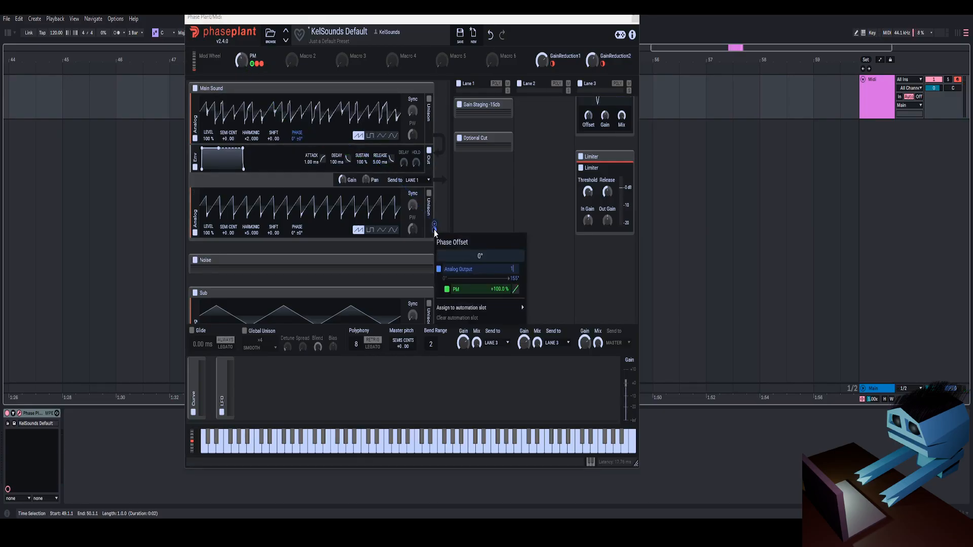
drag(242, 60, 241, 93)
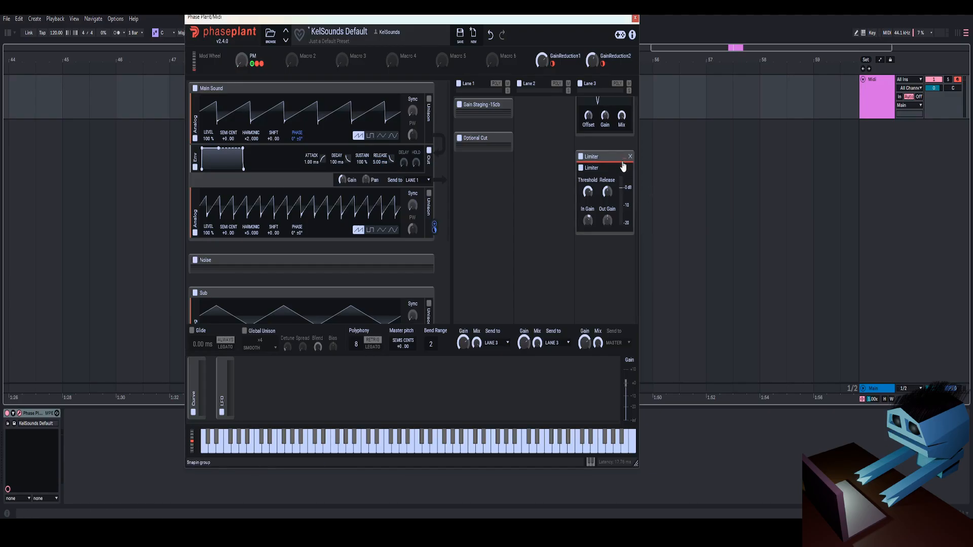
drag(241, 63, 241, 30)
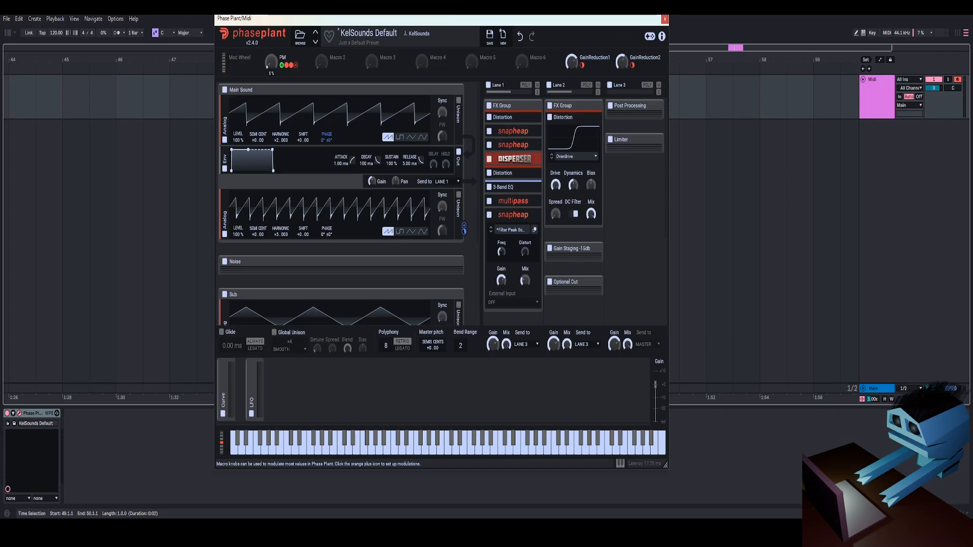
Try a higher harmonic on the upper oscillator, reset it to 1.000, and audition with the PM macro
drag(268, 69, 269, 53)
drag(276, 140, 276, 134)
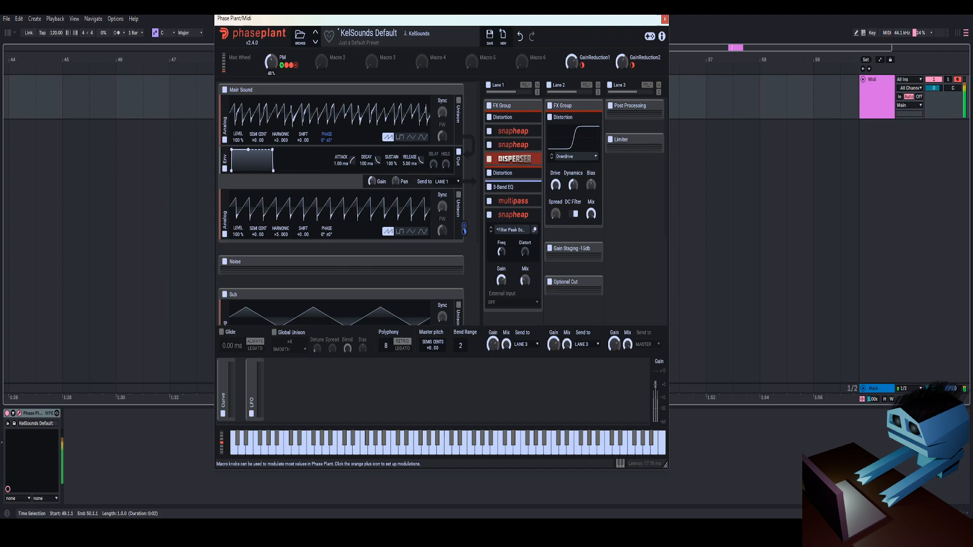
double_click(277, 139)
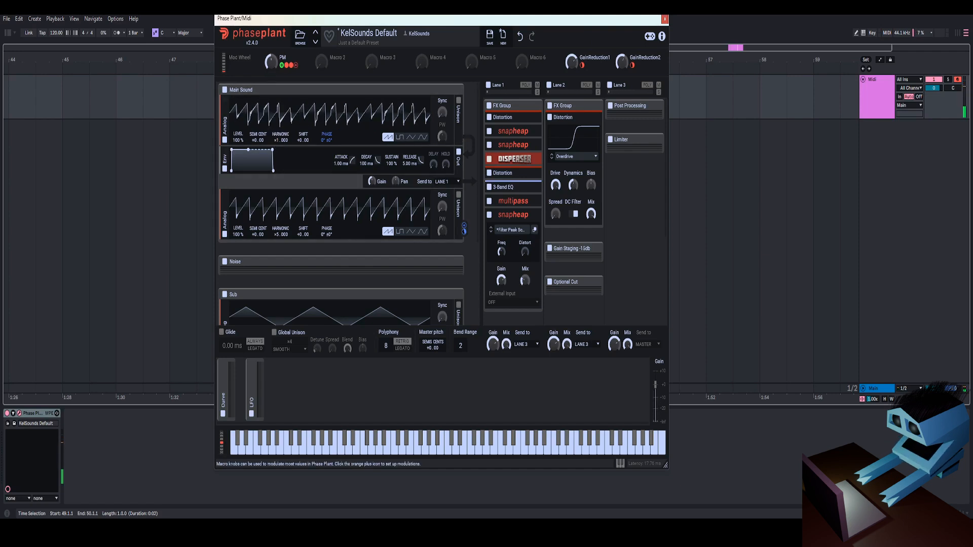
mouse_move(271, 61)
mouse_down()
mouse_move(271, 78)
mouse_move(271, 57)
mouse_up()
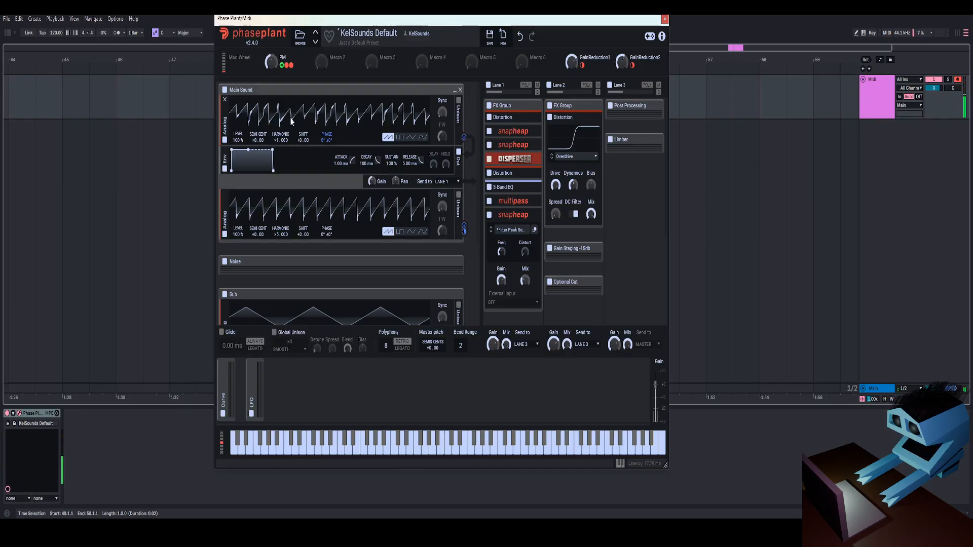
Audition the PM macro once more, collapse the FX Groups in Lanes 1 and 2, and reposition the plugin window
mouse_move(388, 20)
mouse_down()
mouse_move(414, 22)
mouse_move(397, 26)
mouse_up()
drag(281, 71, 281, 91)
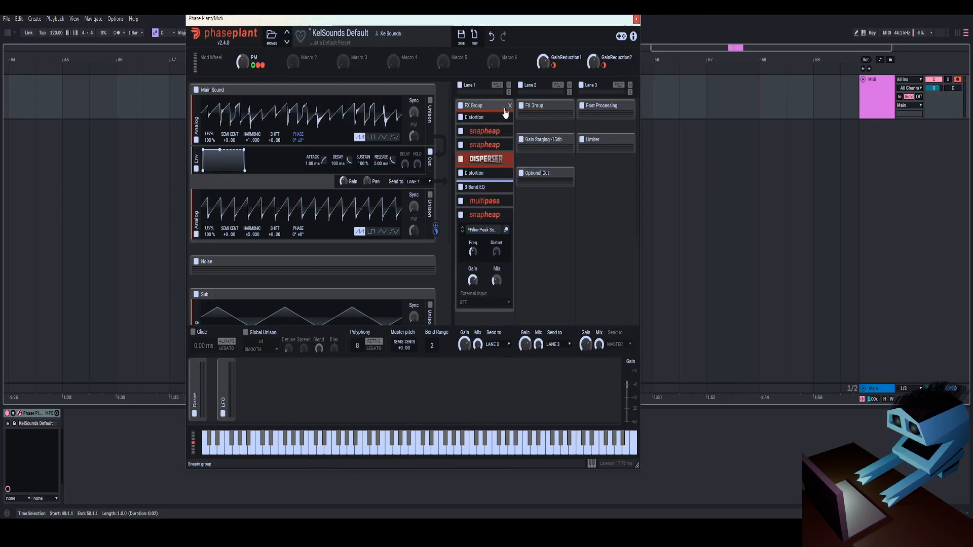
click(509, 106)
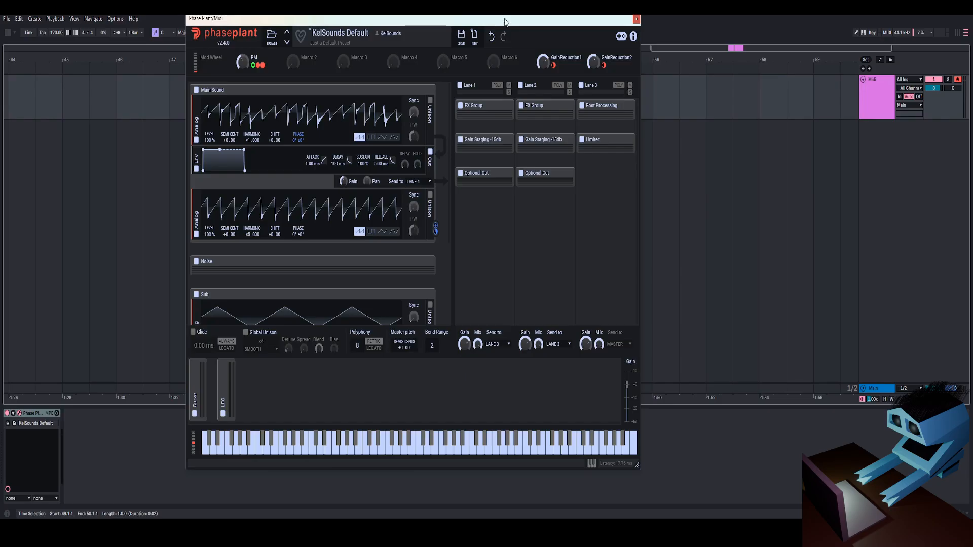
drag(505, 21, 525, 21)
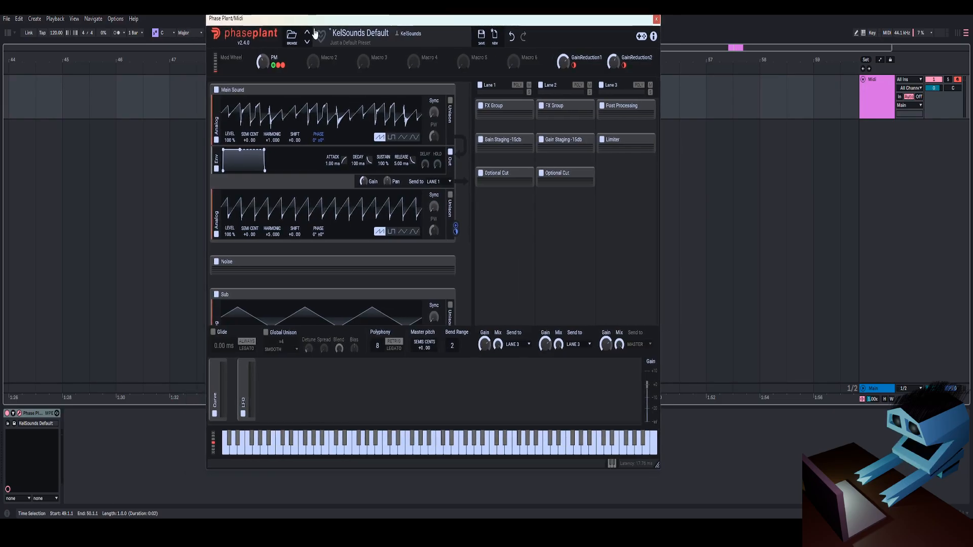